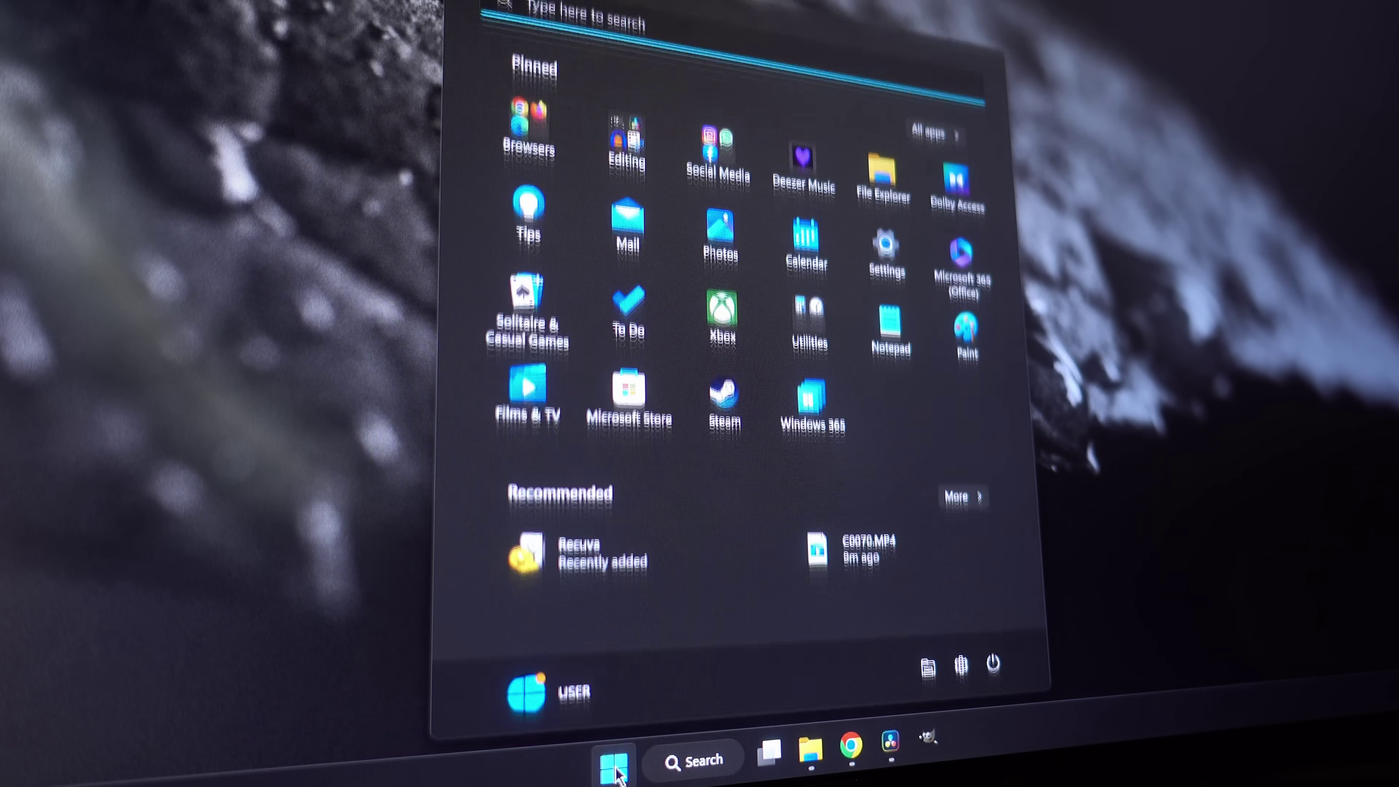
# - Show All apps in Start, then delete the New folder icon from the desktop
pyautogui.click(942, 135)
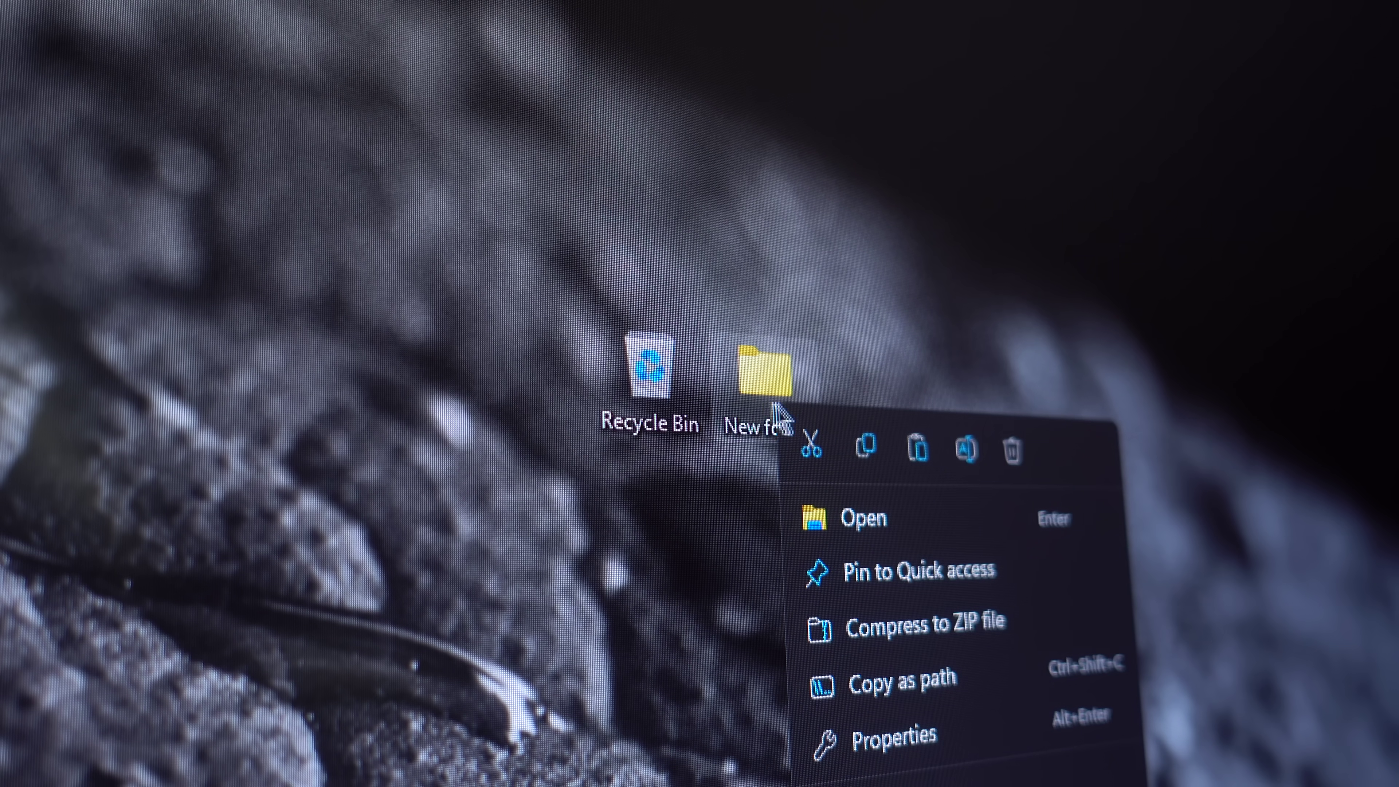
pyautogui.click(1010, 450)
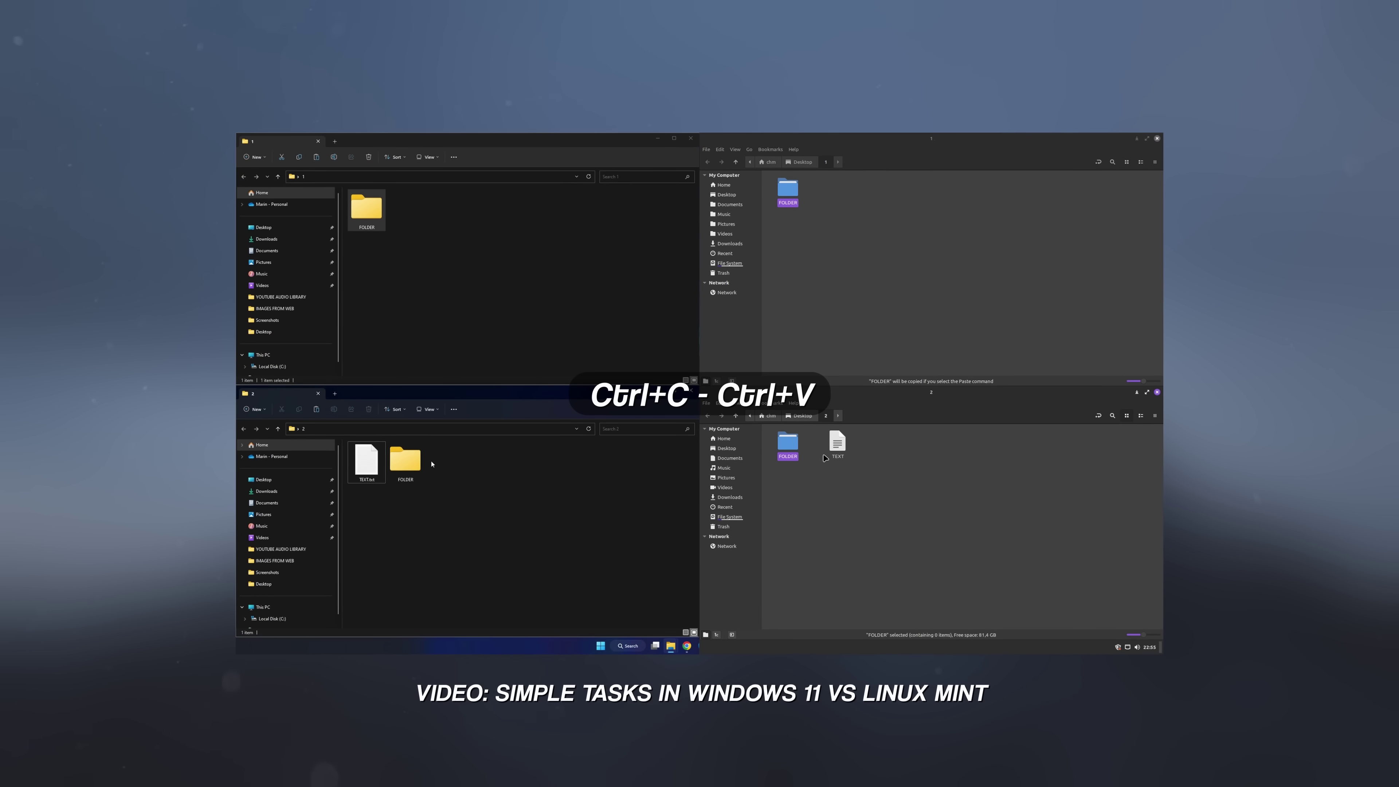
# - Move the TEXT file into folder 1 with Ctrl+X and Ctrl+V
pyautogui.click(835, 452)
pyautogui.click(406, 463)
pyautogui.hotkey('ctrl', 'x')
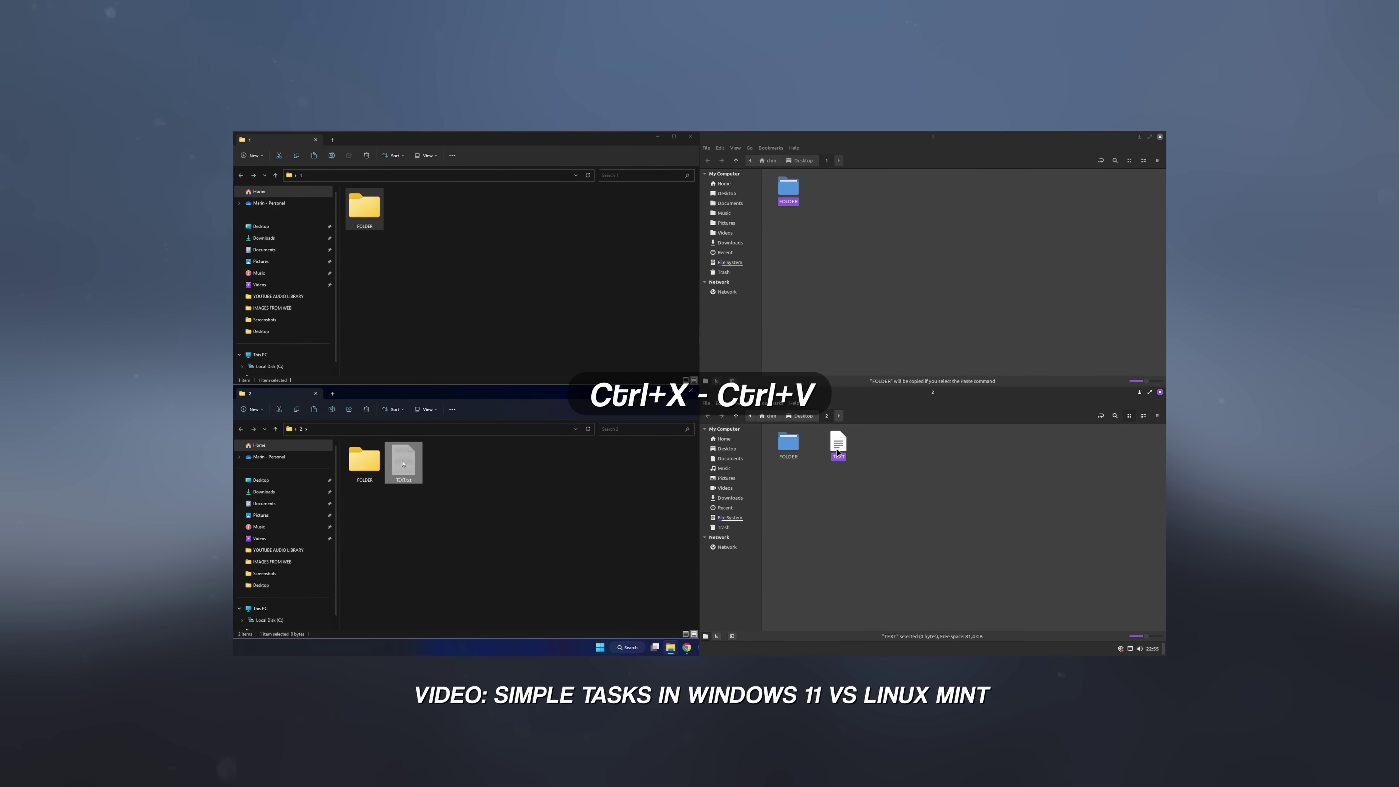
pyautogui.click(431, 332)
pyautogui.click(831, 198)
pyautogui.hotkey('ctrl', 'v')
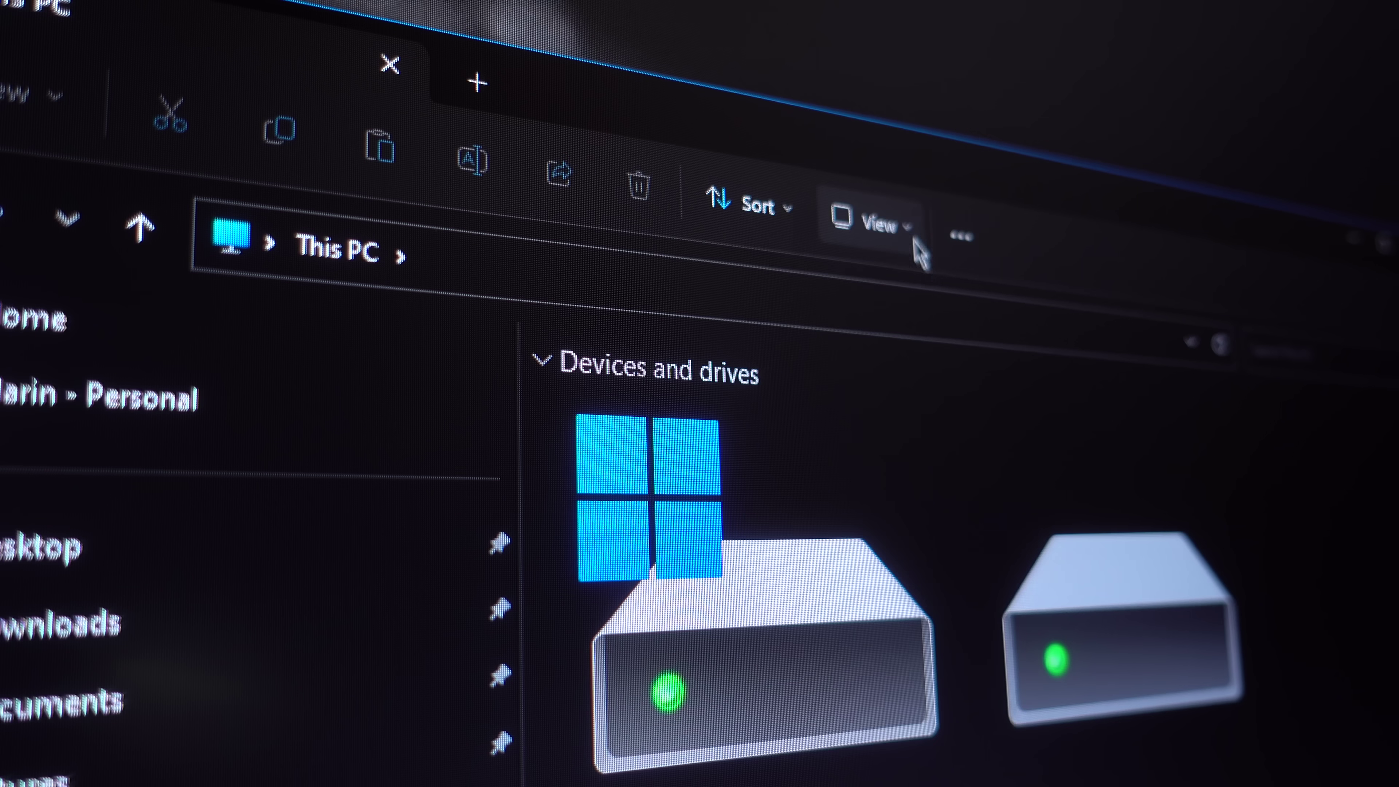
# - Switch the view to Large icons and open This PC from the desktop
pyautogui.click(911, 238)
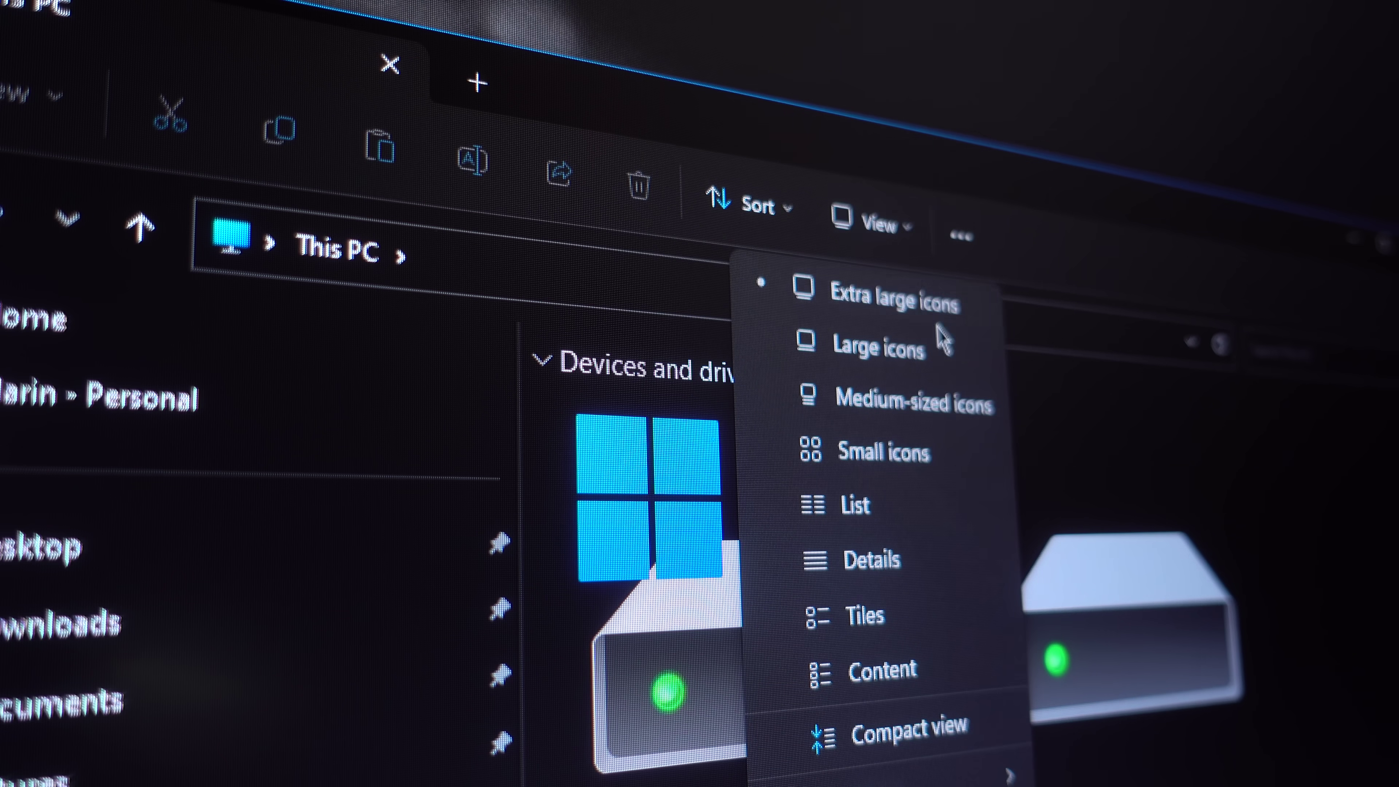
pyautogui.click(939, 338)
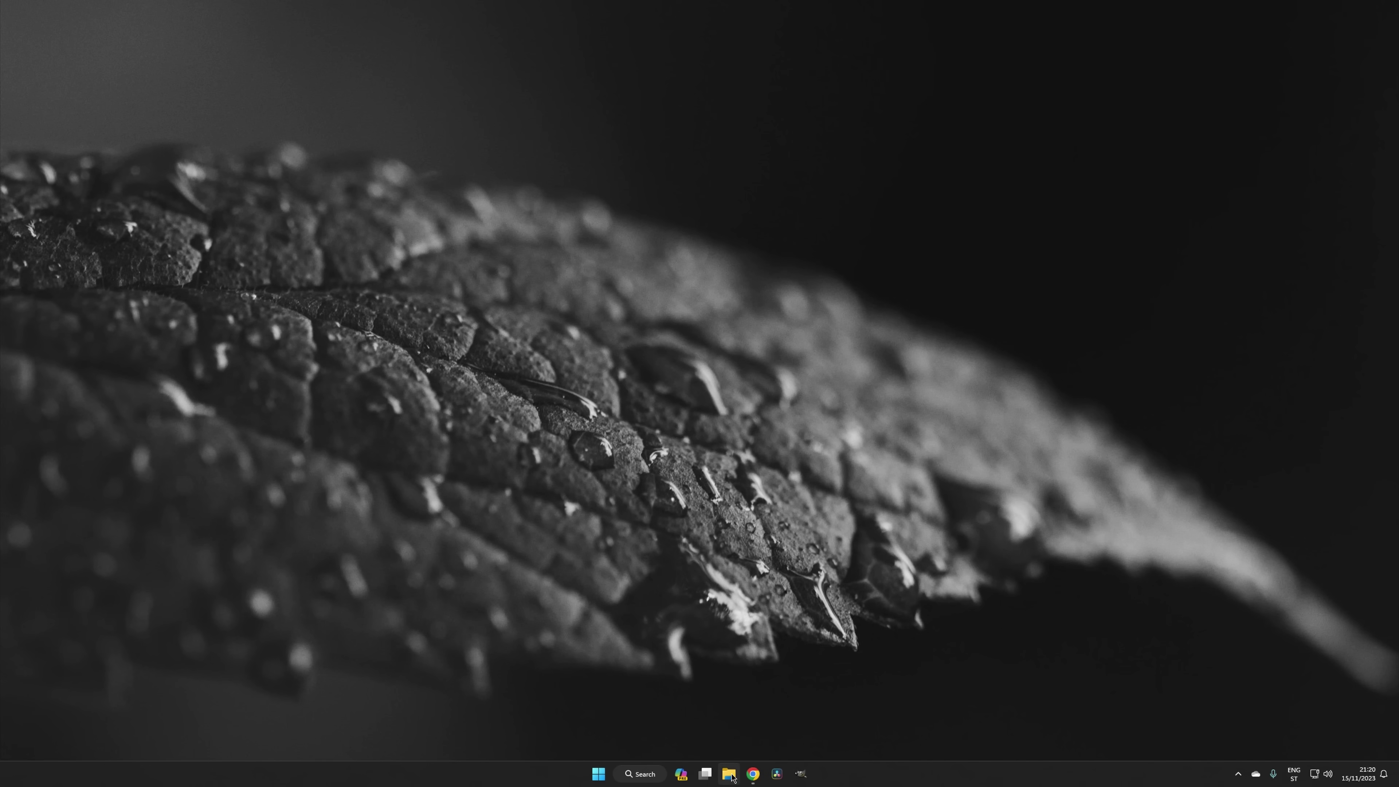
pyautogui.click(729, 774)
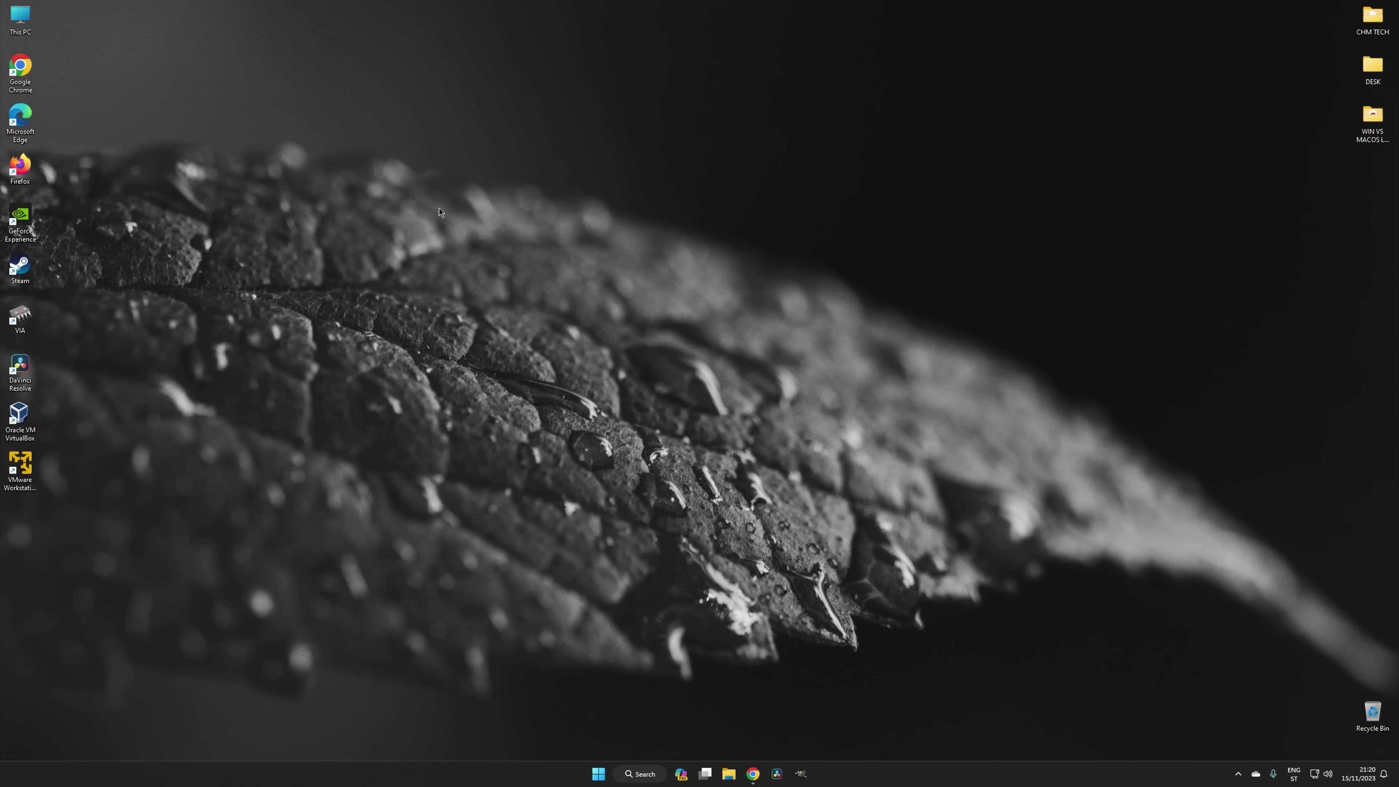
pyautogui.doubleClick(21, 21)
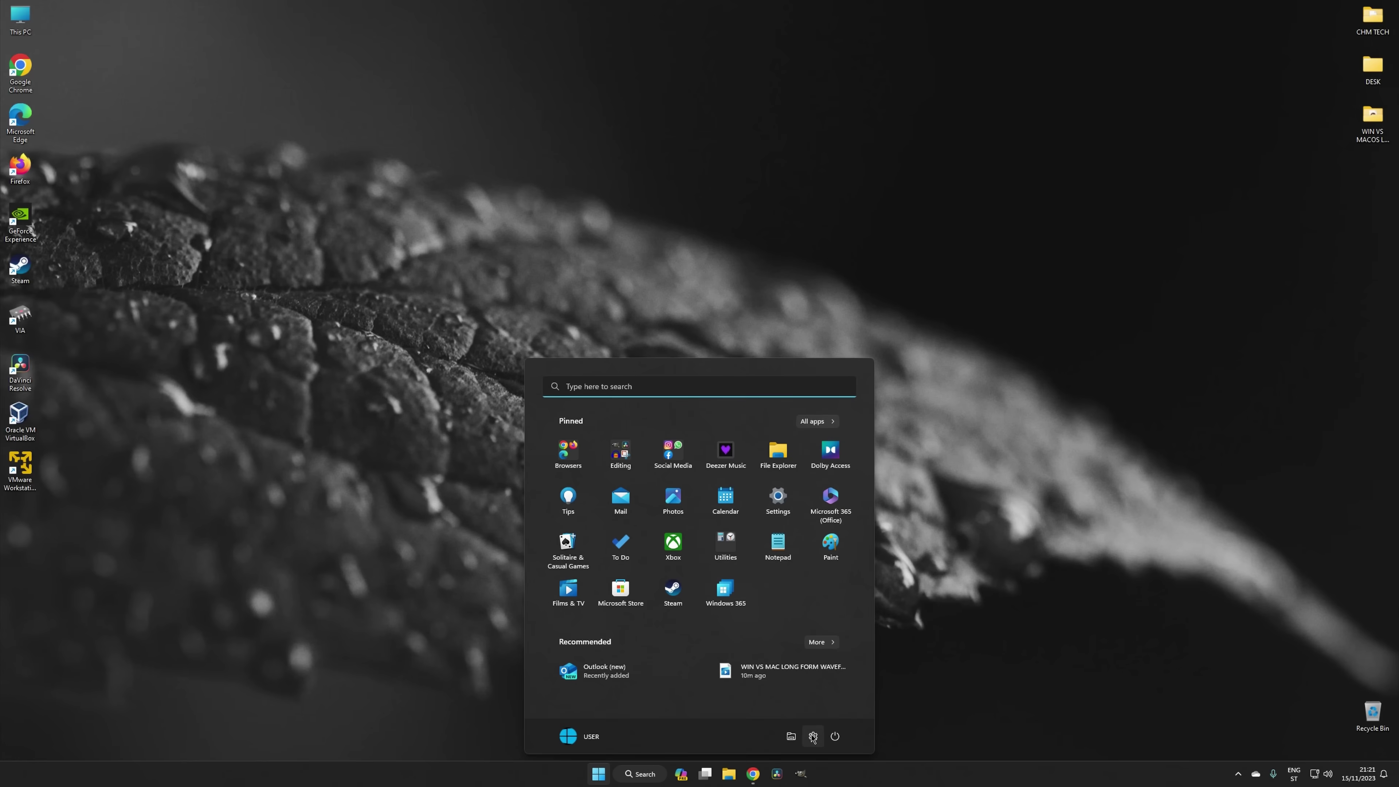
# - Go to Settings > Personalisation > Themes and confirm the Desktop icon settings with OK
pyautogui.click(812, 737)
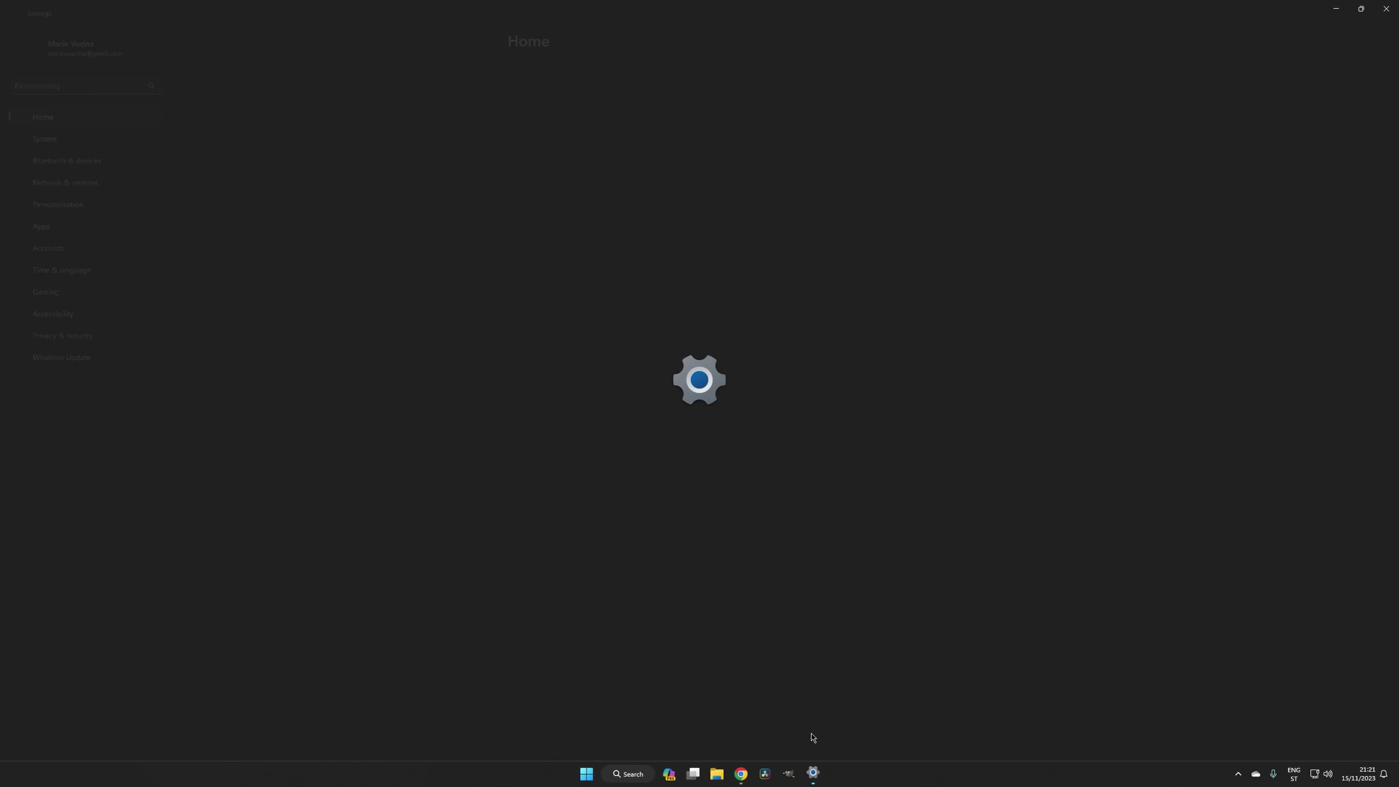
pyautogui.click(97, 212)
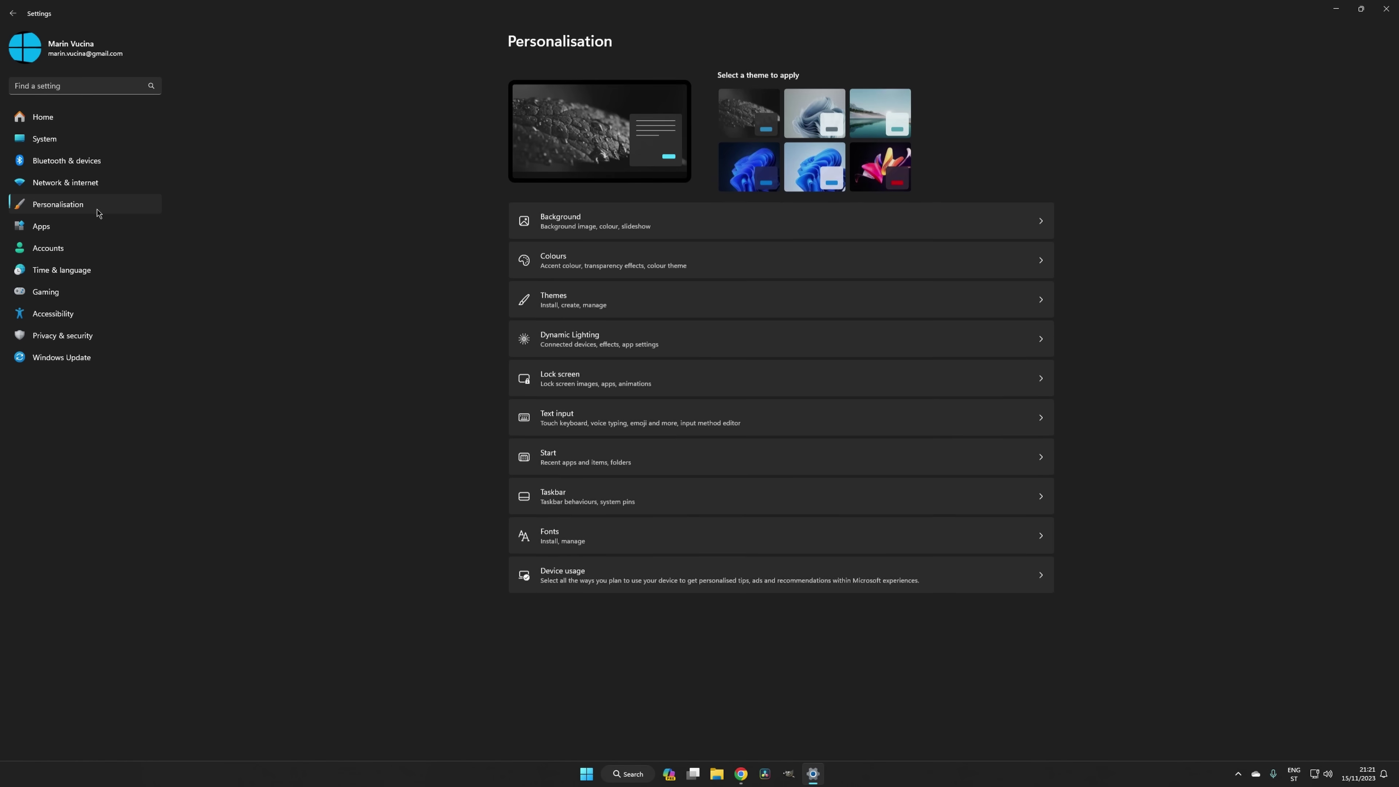
pyautogui.click(554, 297)
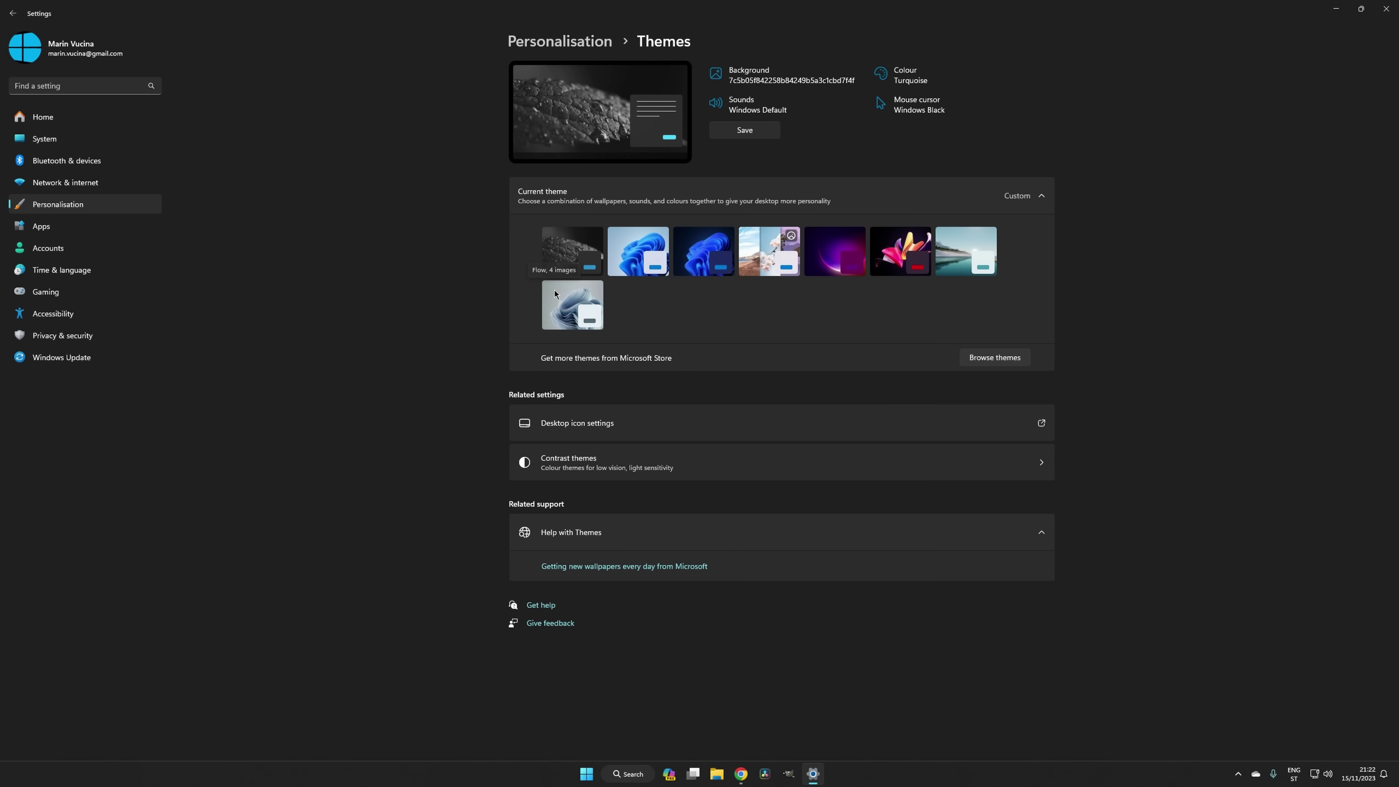
pyautogui.click(612, 425)
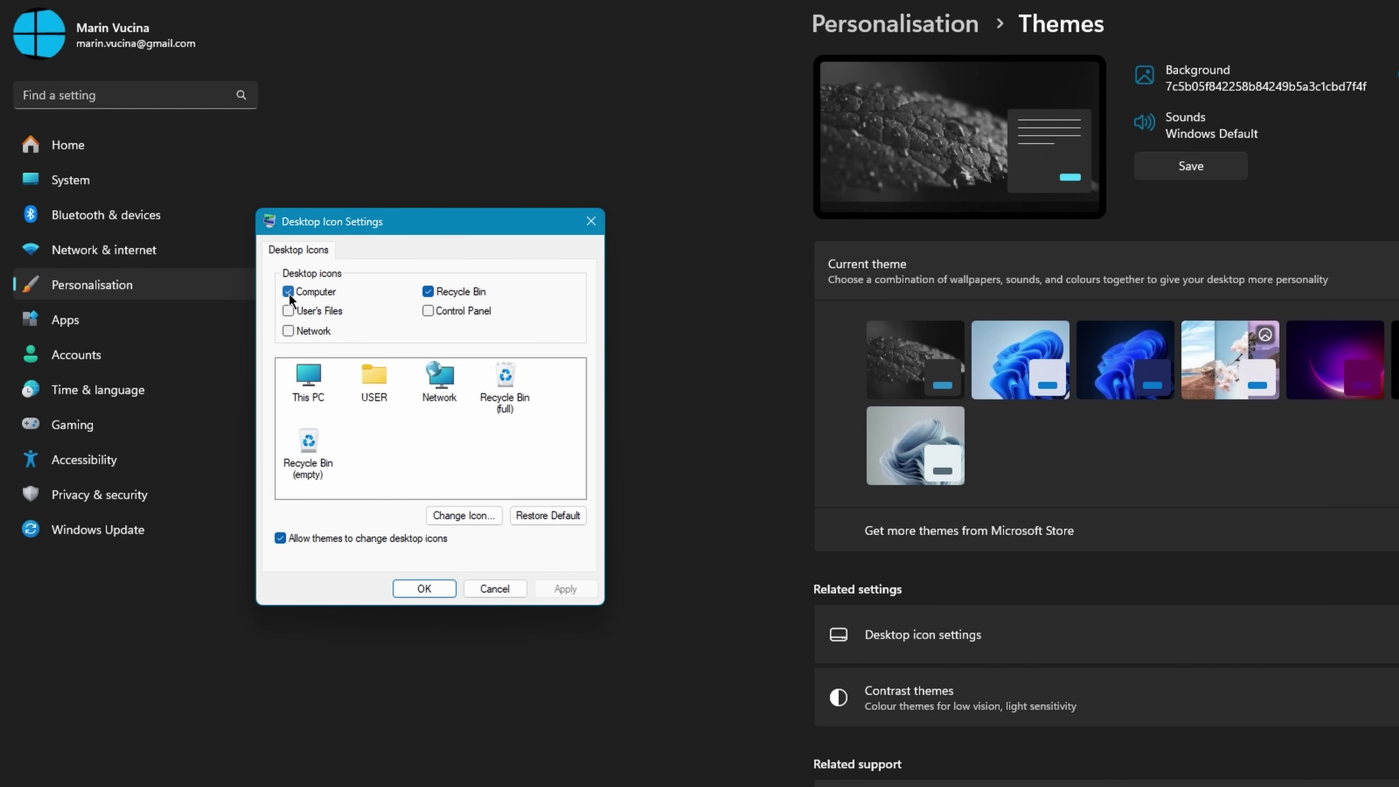
pyautogui.click(431, 588)
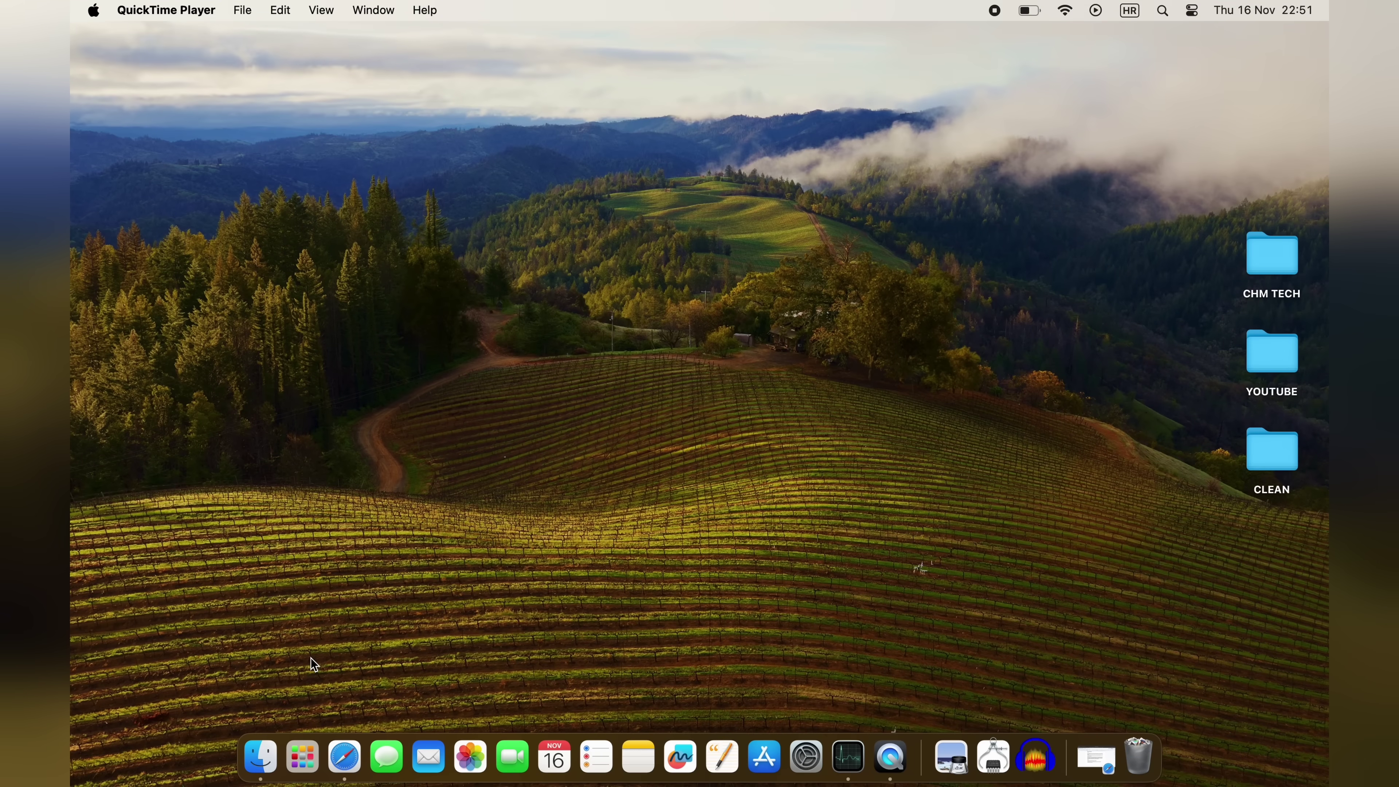
# - Open a Finder window from the Dock and a second one with Command+N
pyautogui.click(278, 751)
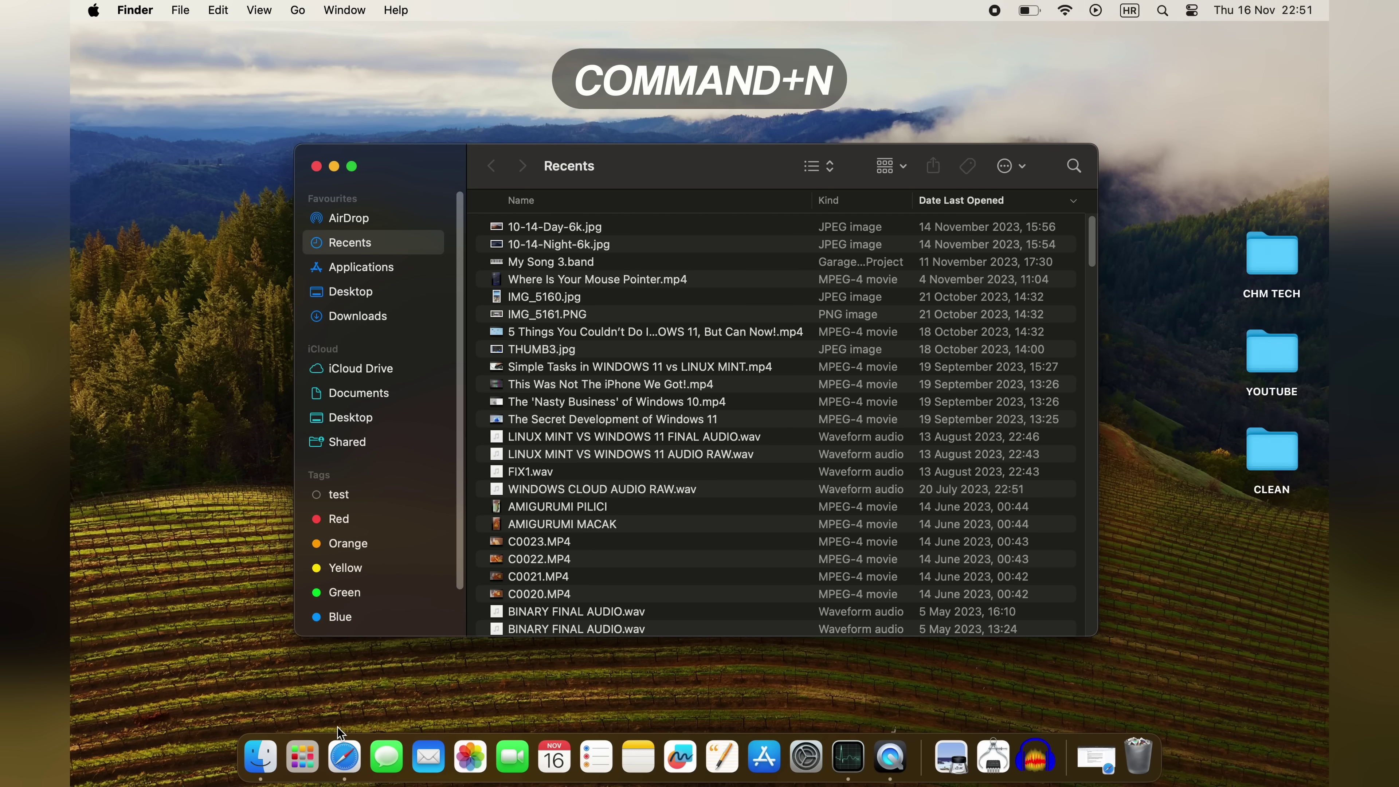
pyautogui.press('super+n')
pyautogui.press('super+n')
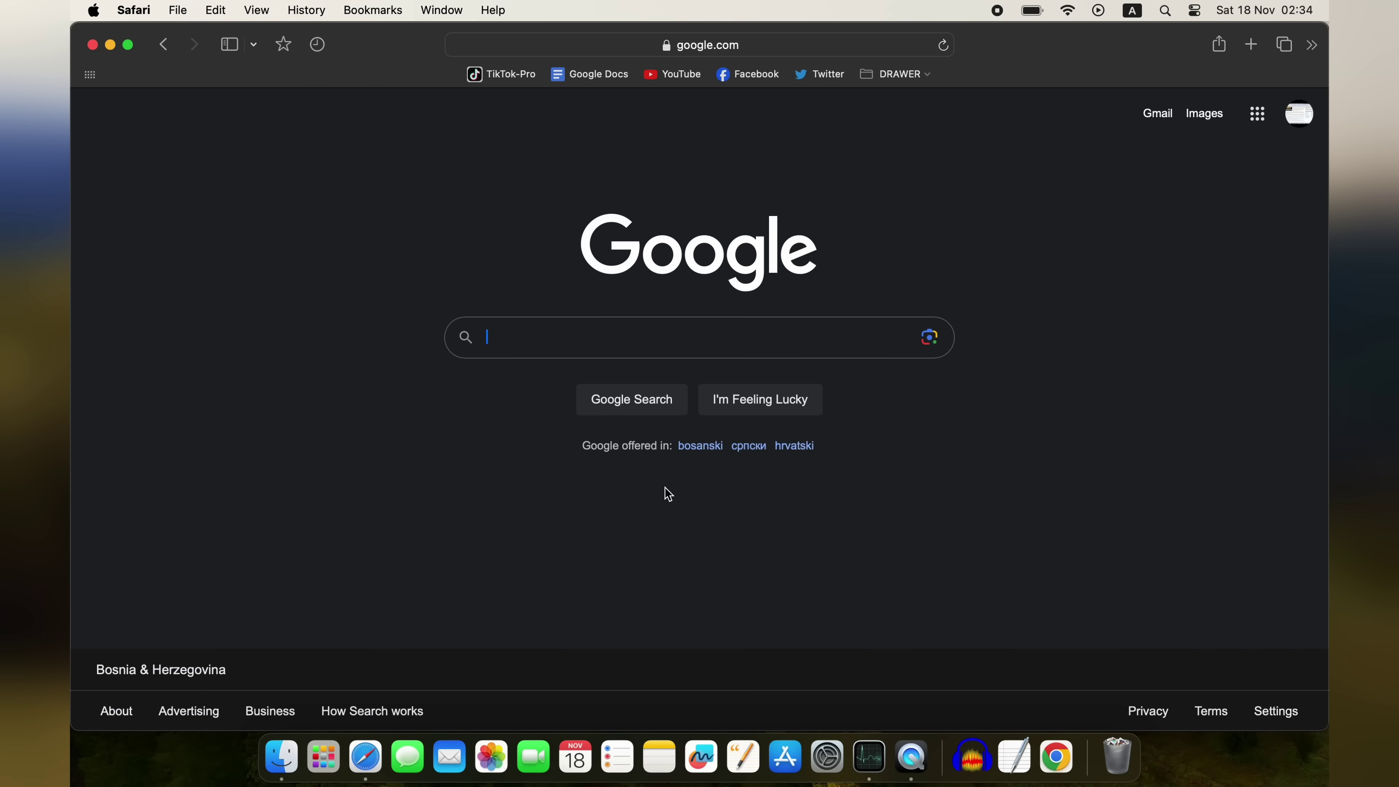
# - Open a new blank Safari window, then a Finder search window across This Mac
pyautogui.press('super+n')
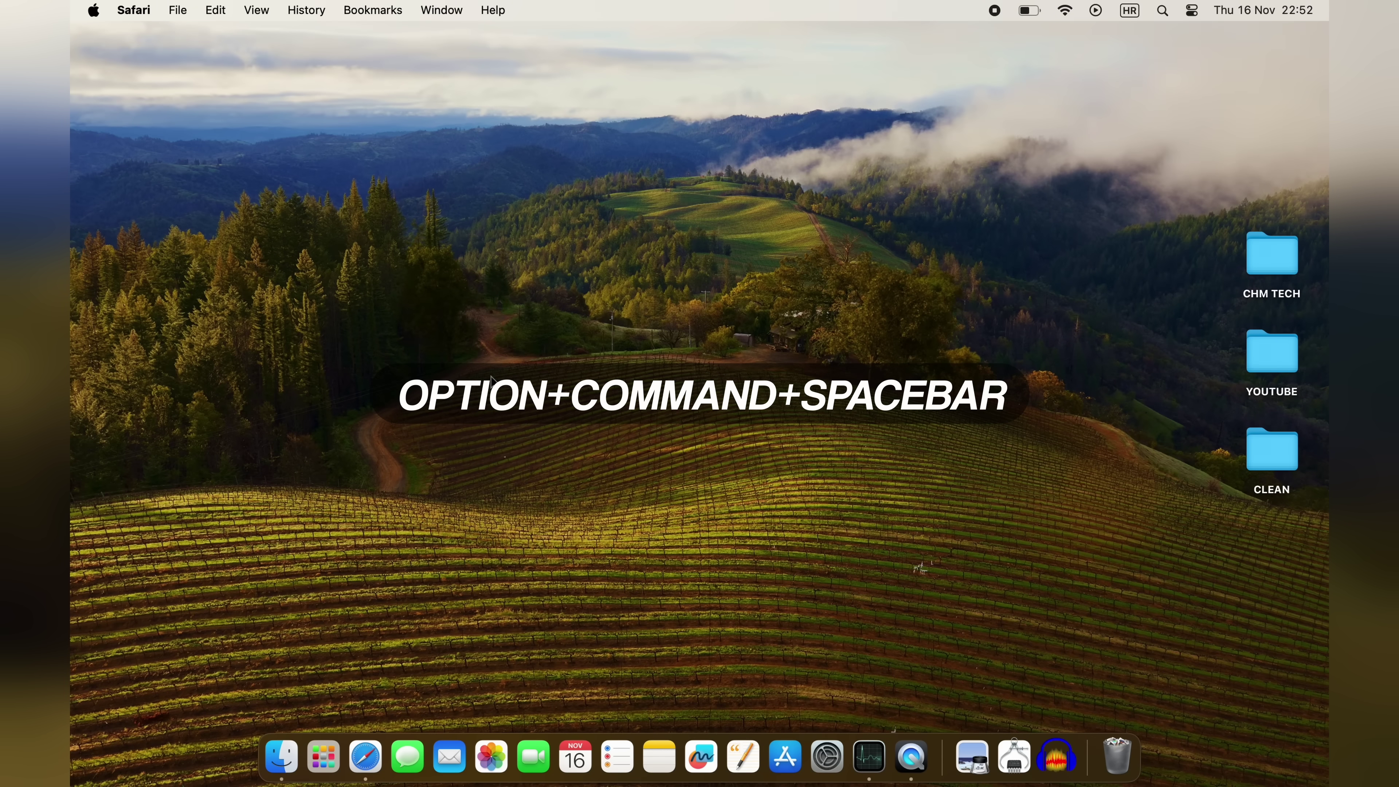
pyautogui.press('alt+super+space')
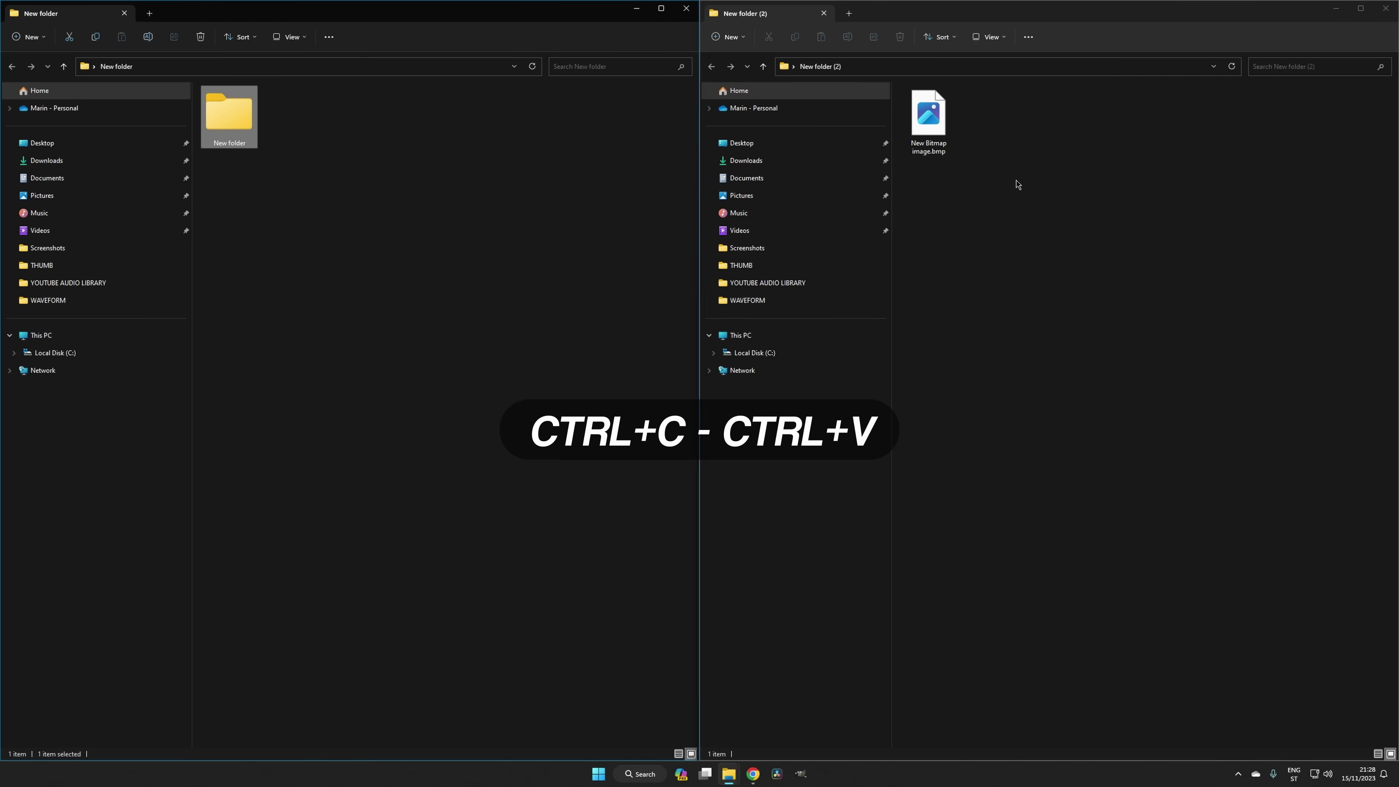
# - Paste New folder into New folder (2) and move New Bitmap image.bmp into New folder
pyautogui.click(1017, 185)
pyautogui.hotkey('ctrl', 'v')
pyautogui.click(1001, 143)
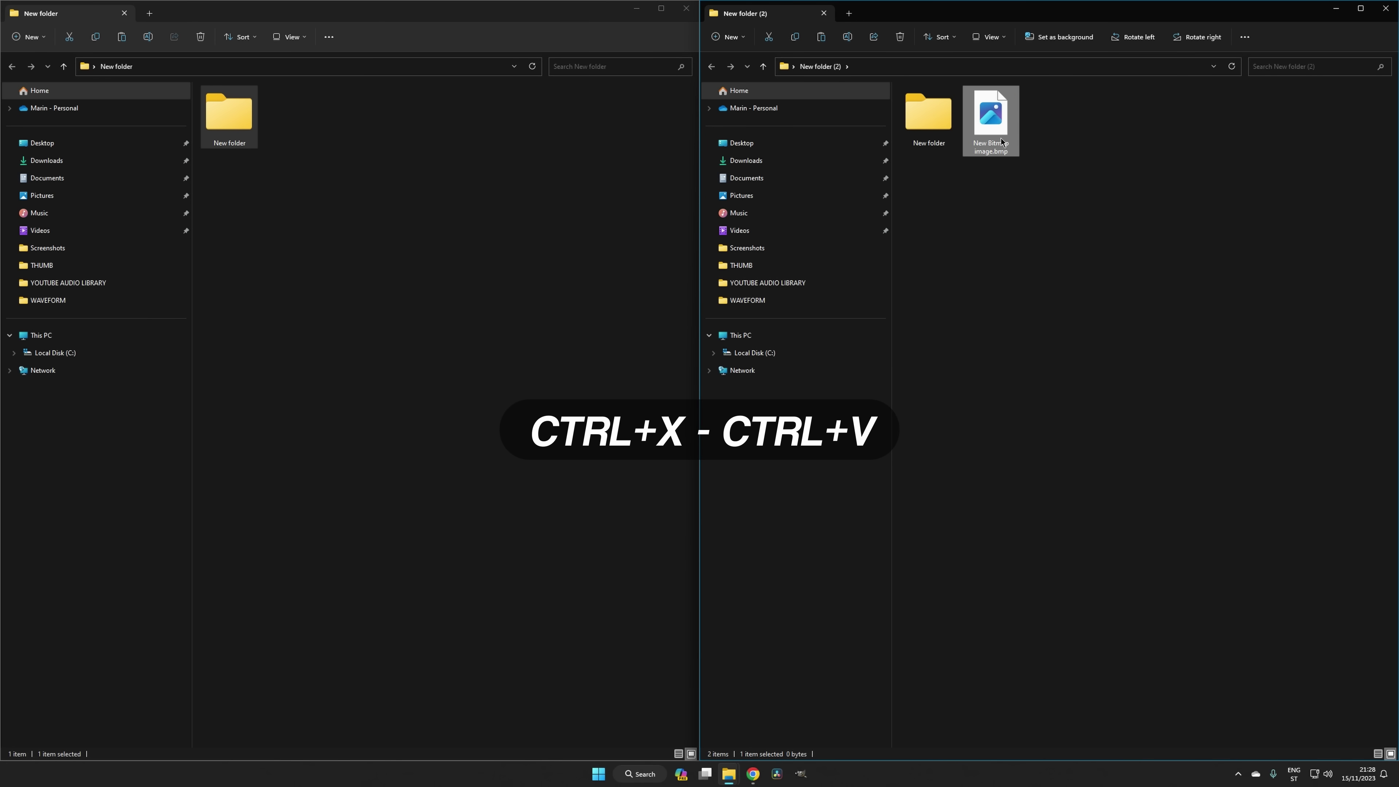
pyautogui.hotkey('ctrl', 'x')
pyautogui.click(299, 130)
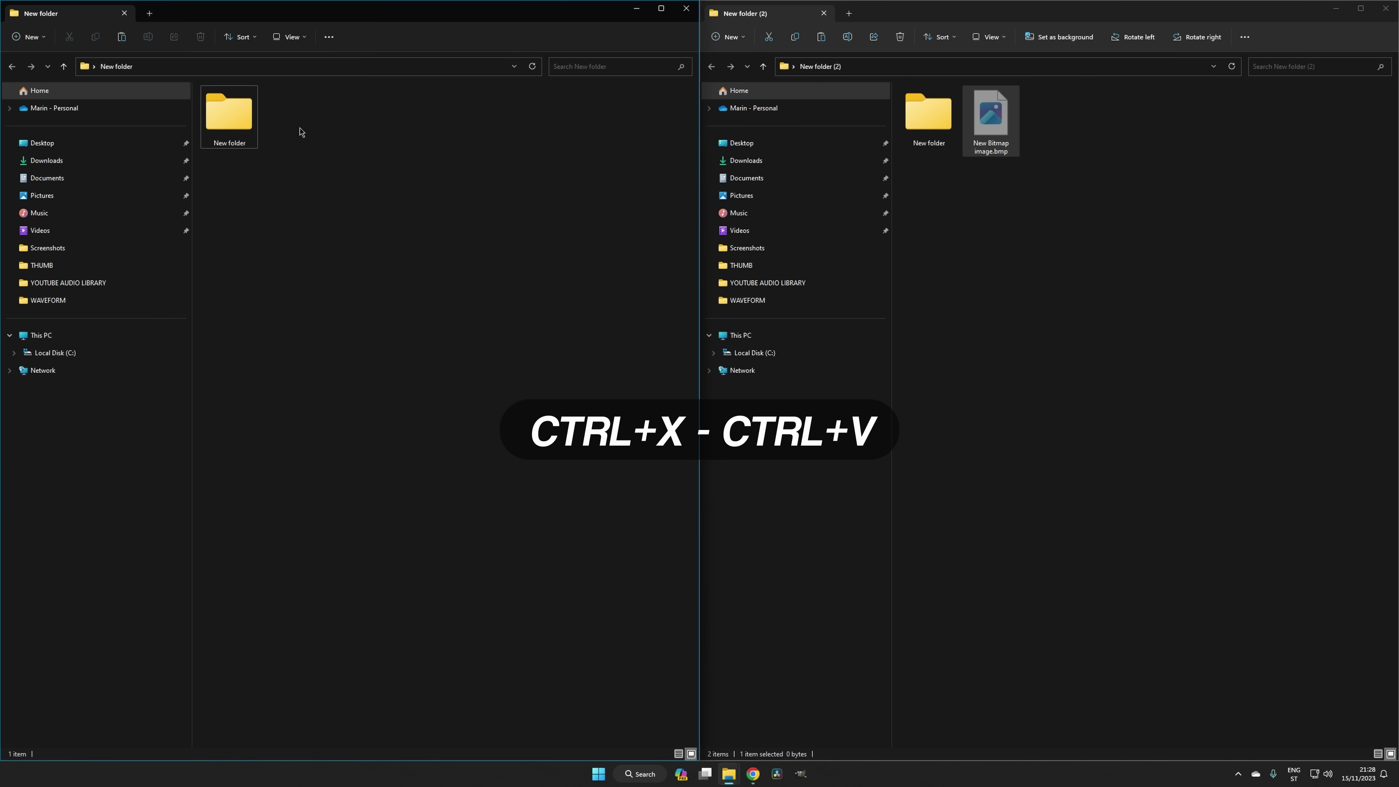
pyautogui.hotkey('ctrl', 'v')
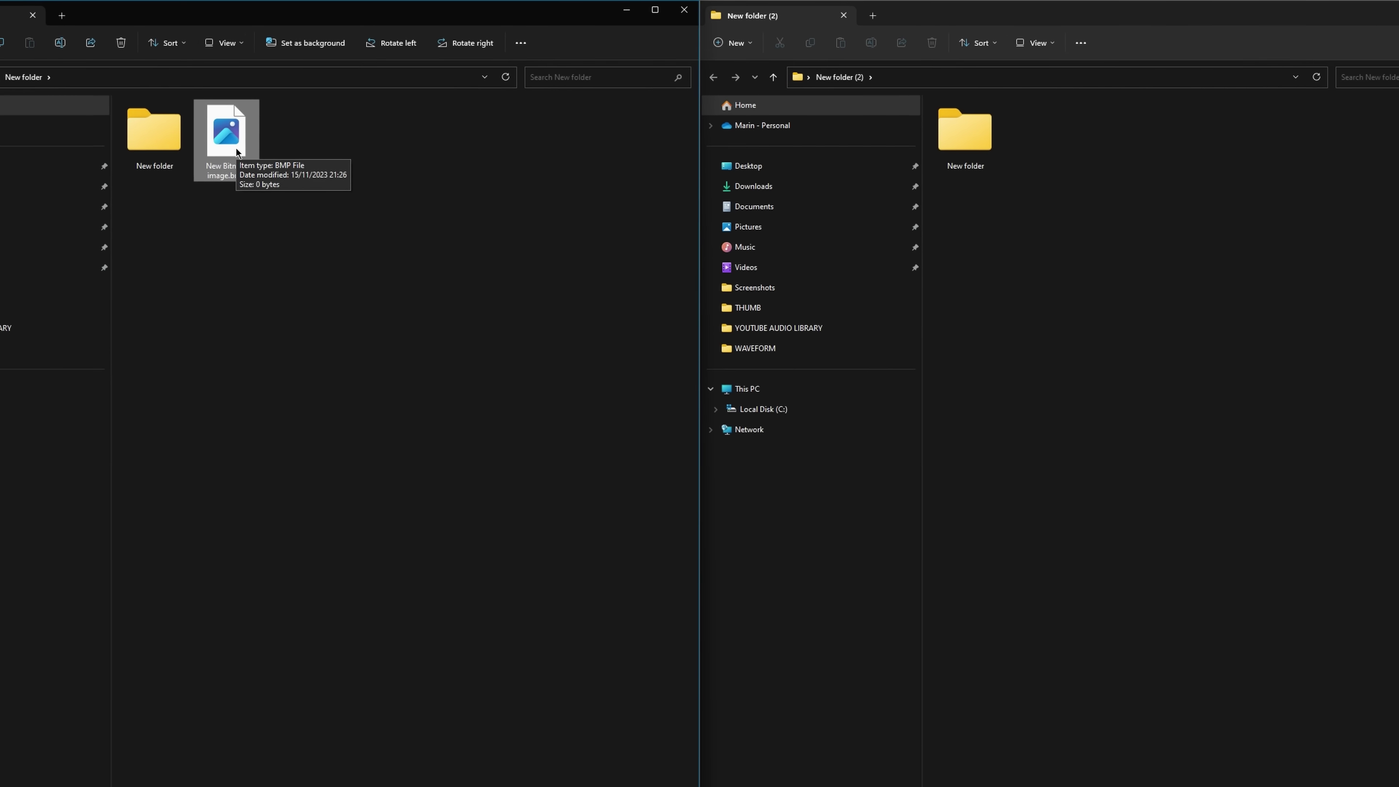
# - Copy New Bitmap image.bmp from its context menu and bring up New folder (2)'s context menu
pyautogui.rightClick(300, 130)
pyautogui.click(197, 199)
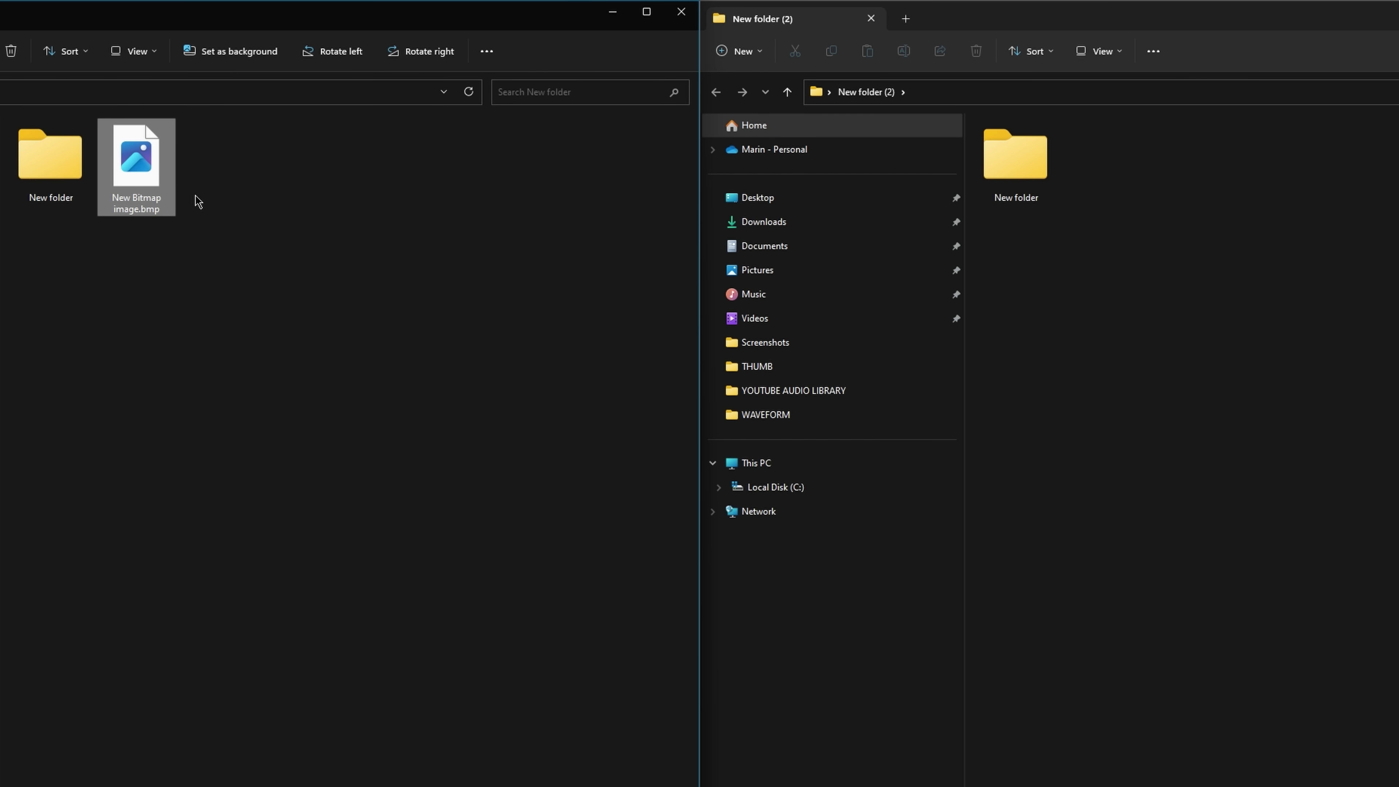
pyautogui.rightClick(1127, 260)
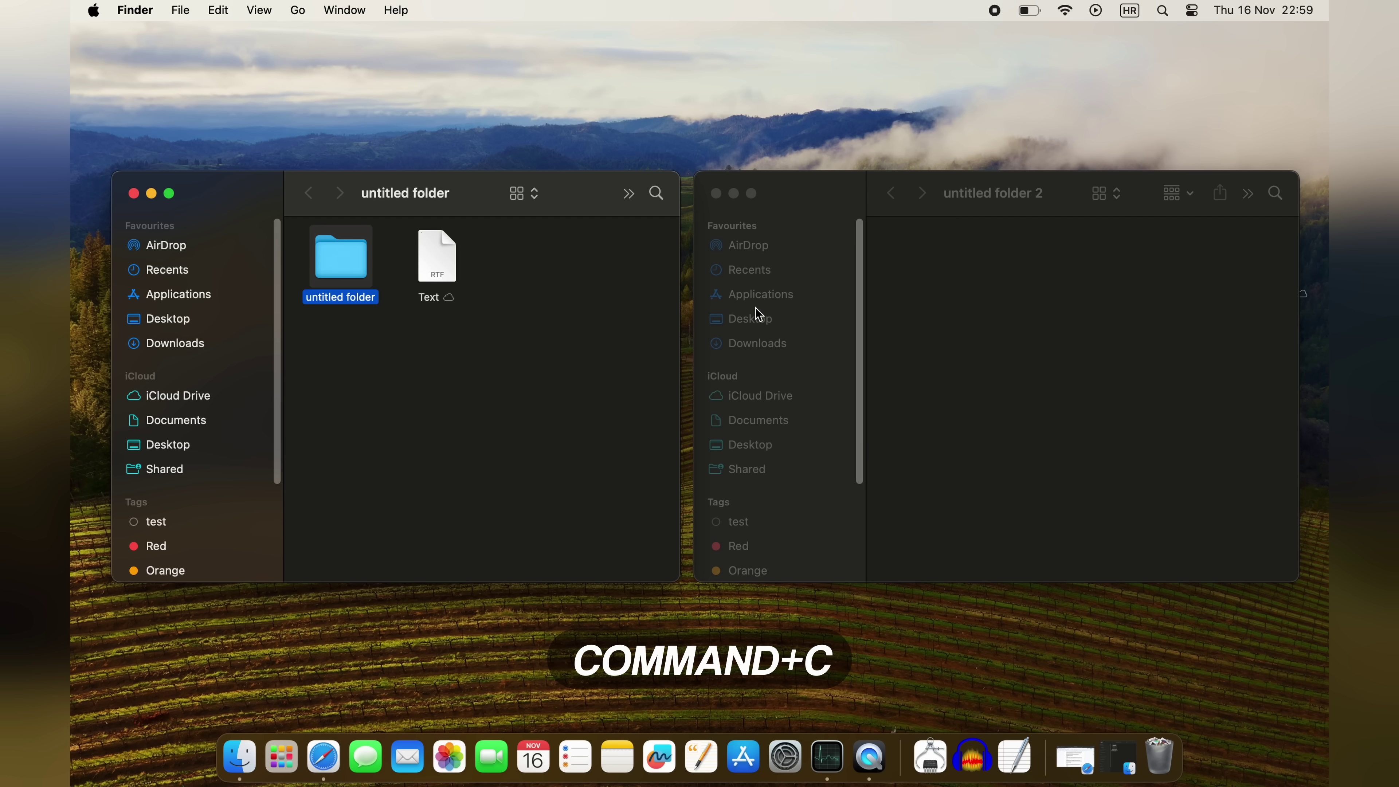
# - Paste untitled folder into untitled folder 2 and move Text there with Option+Command+V
pyautogui.click(971, 316)
pyautogui.press('super+v')
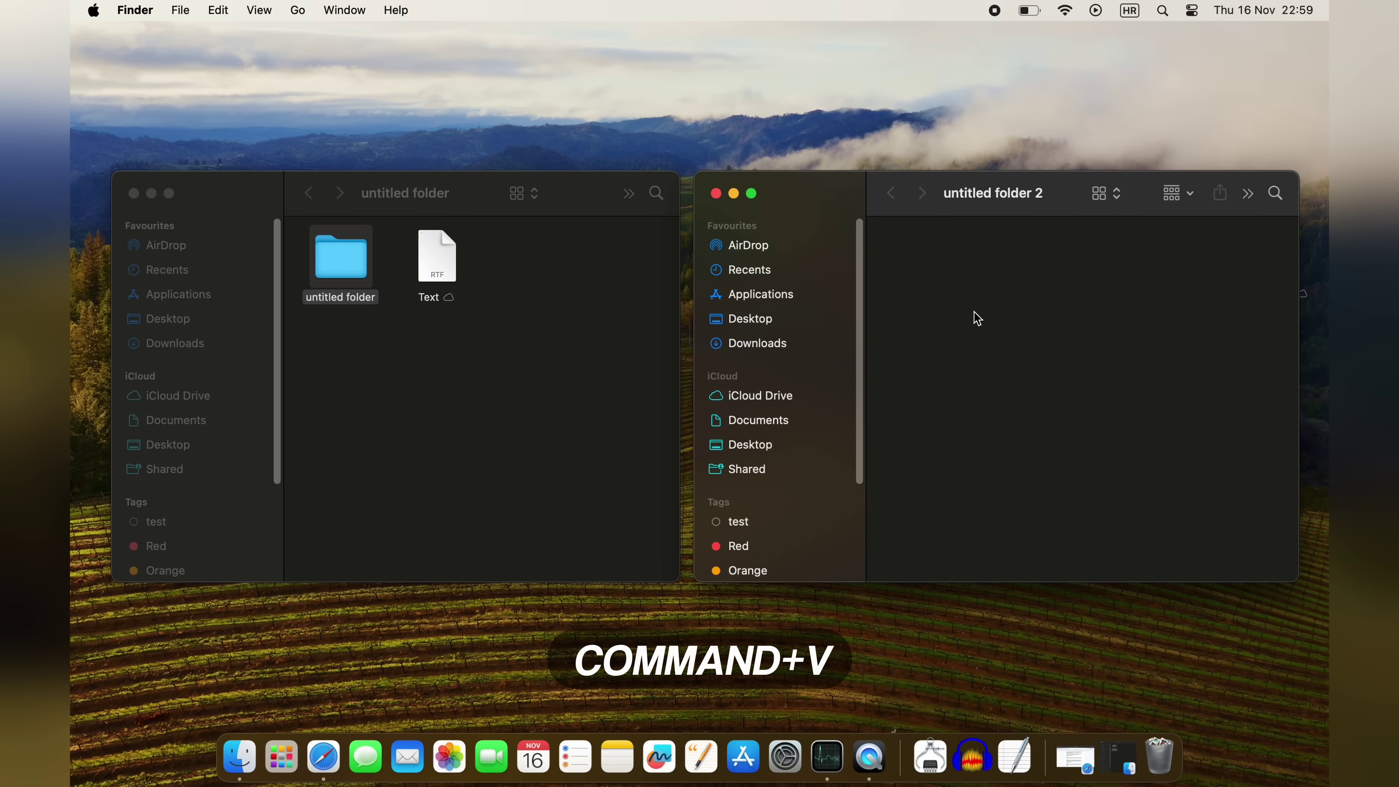
pyautogui.press('alt+super+v')
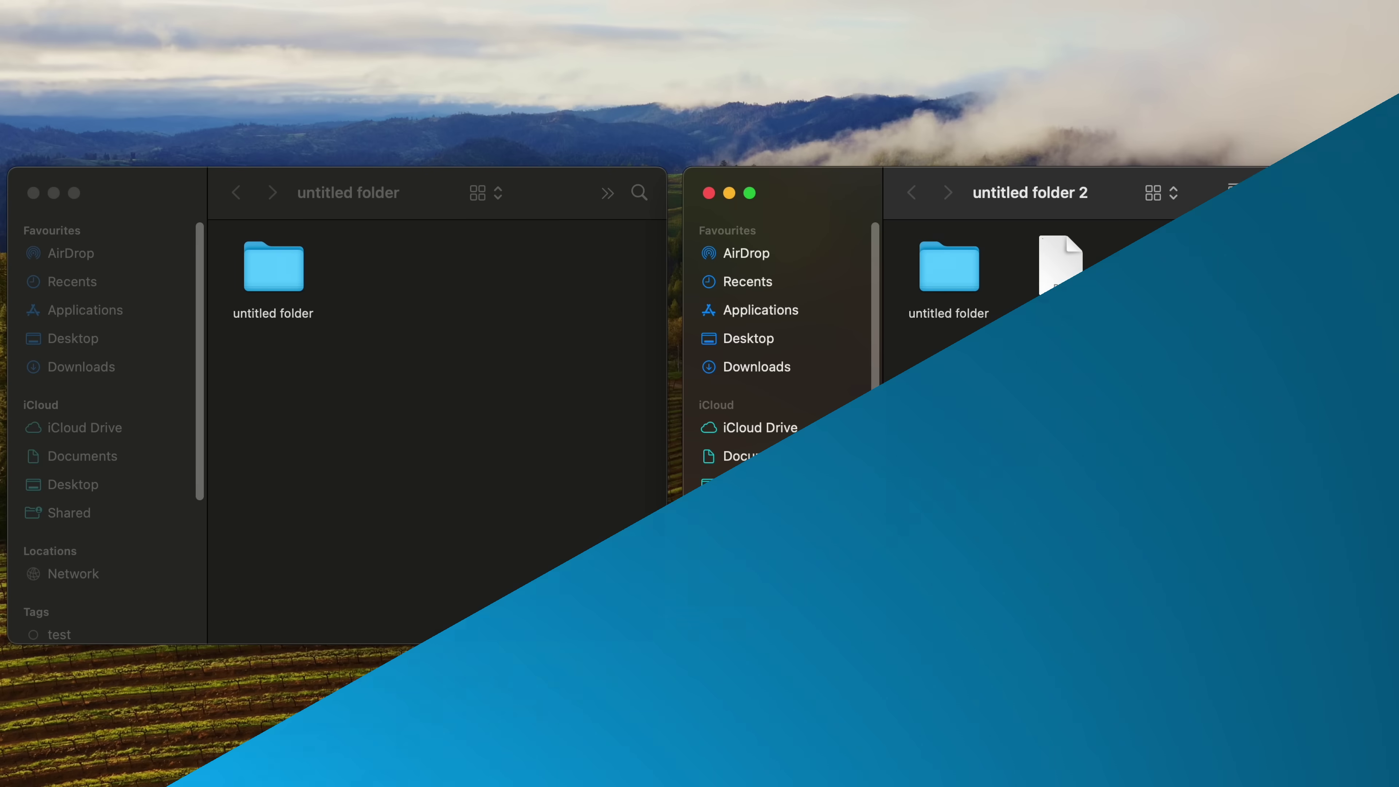
# - Copy Text and move it back into untitled folder via Option-held Move Item Here
pyautogui.rightClick(1055, 283)
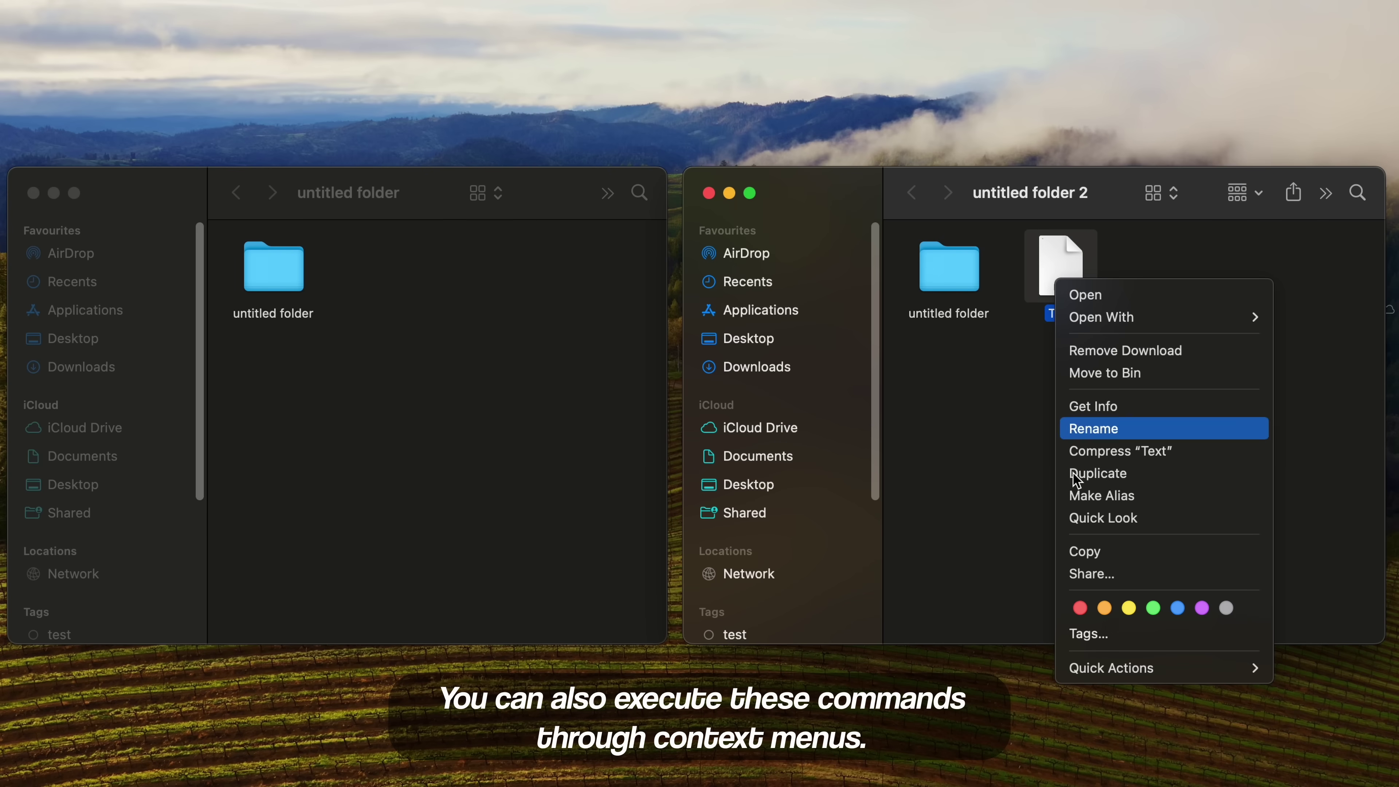
pyautogui.click(1084, 559)
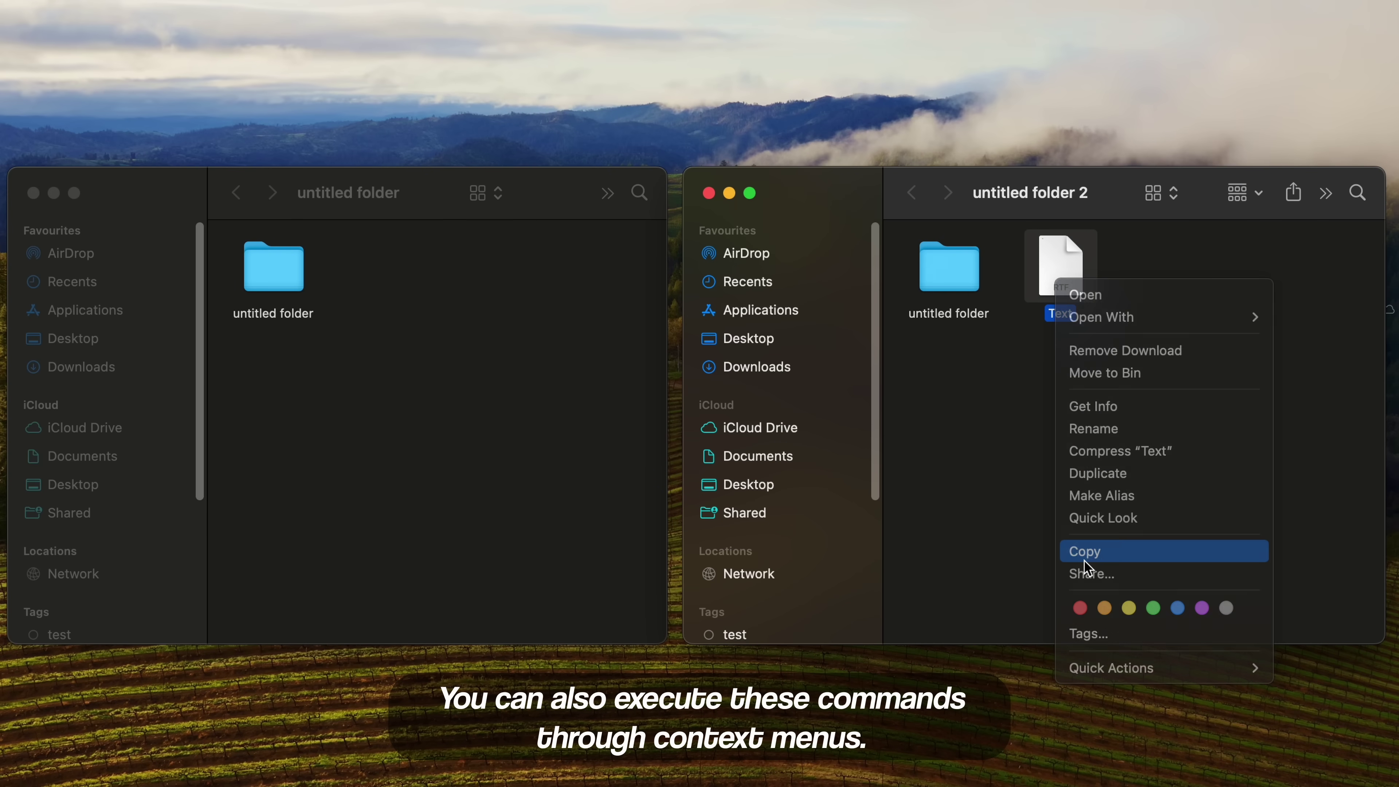
pyautogui.rightClick(397, 280)
pyautogui.press('alt')
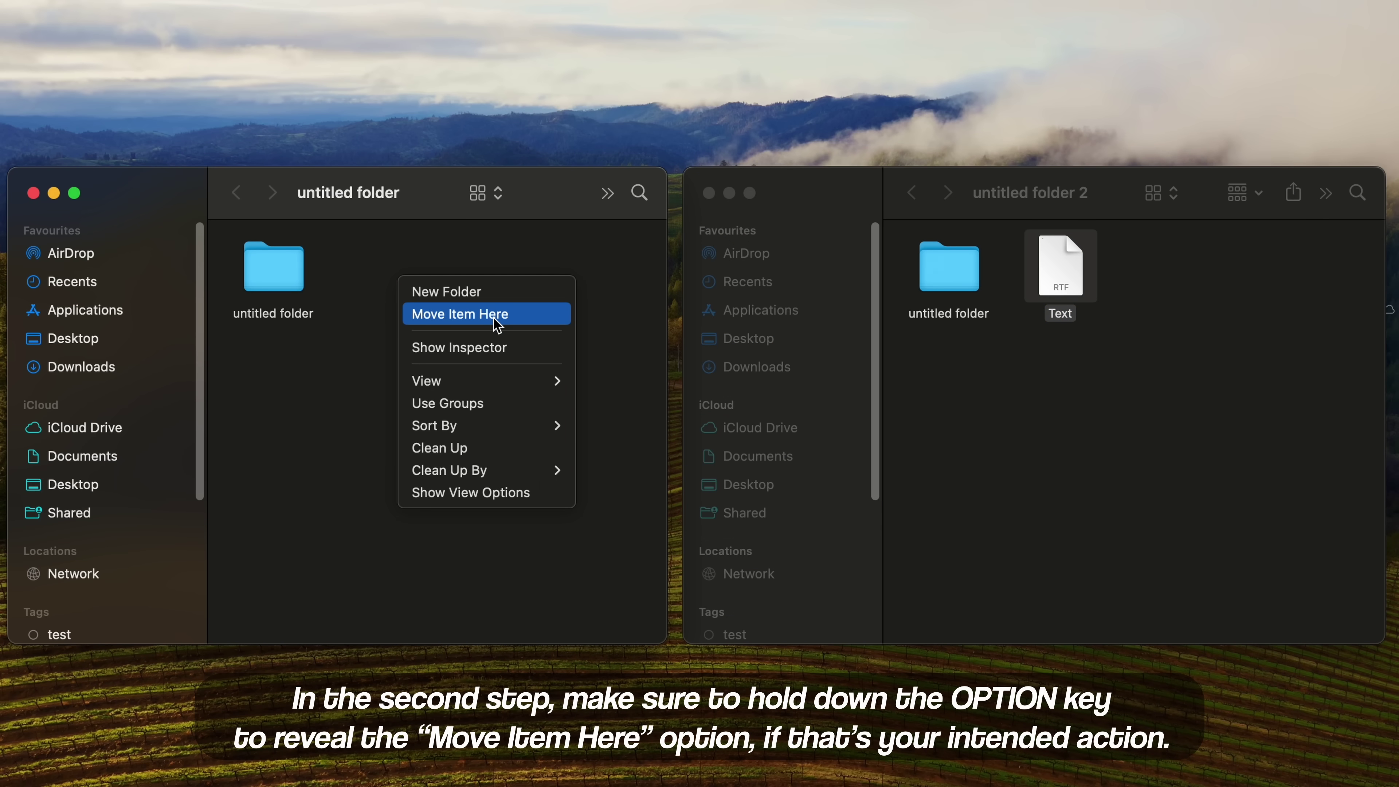
pyautogui.click(494, 319)
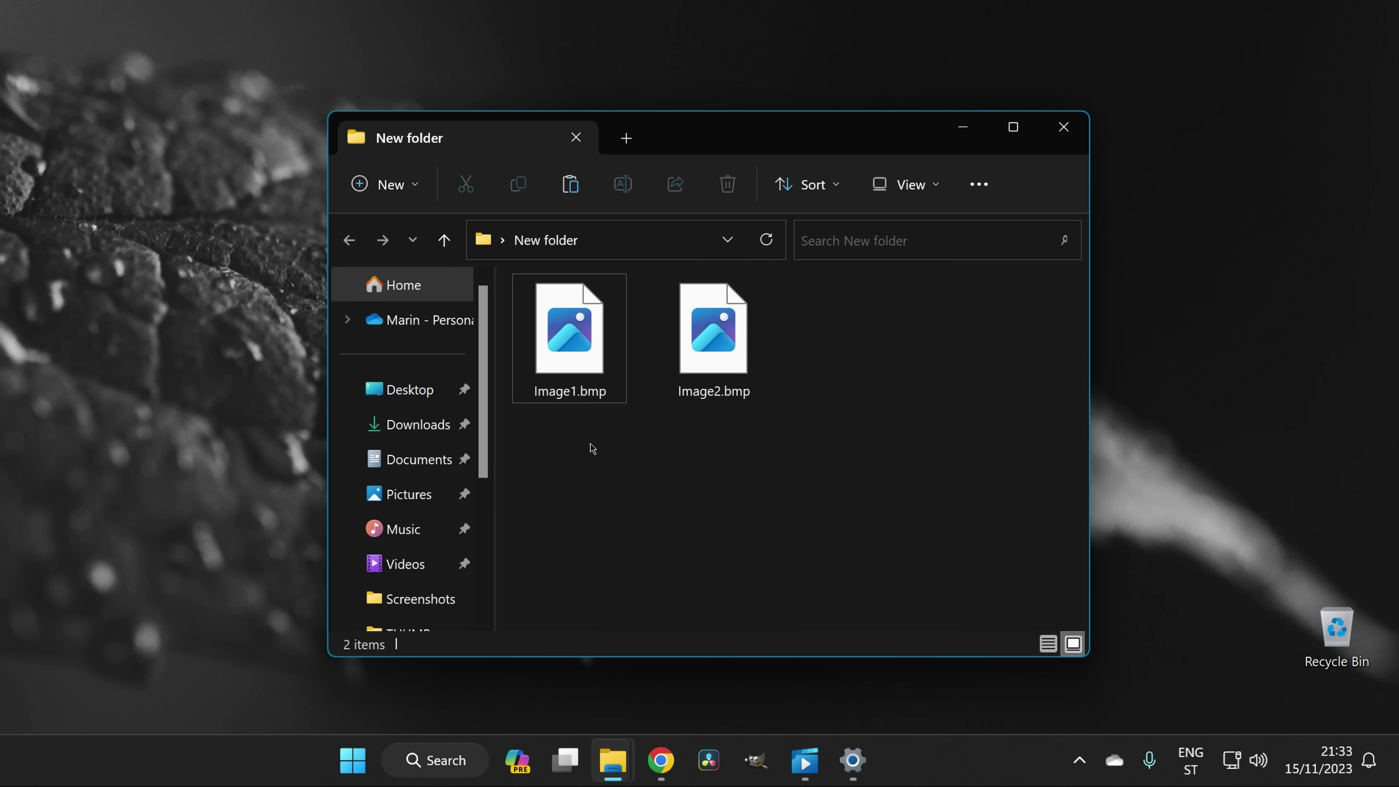
# - Send Image1.bmp to the Recycle Bin and permanently delete Image2.bmp with Shift+Delete
pyautogui.click(577, 358)
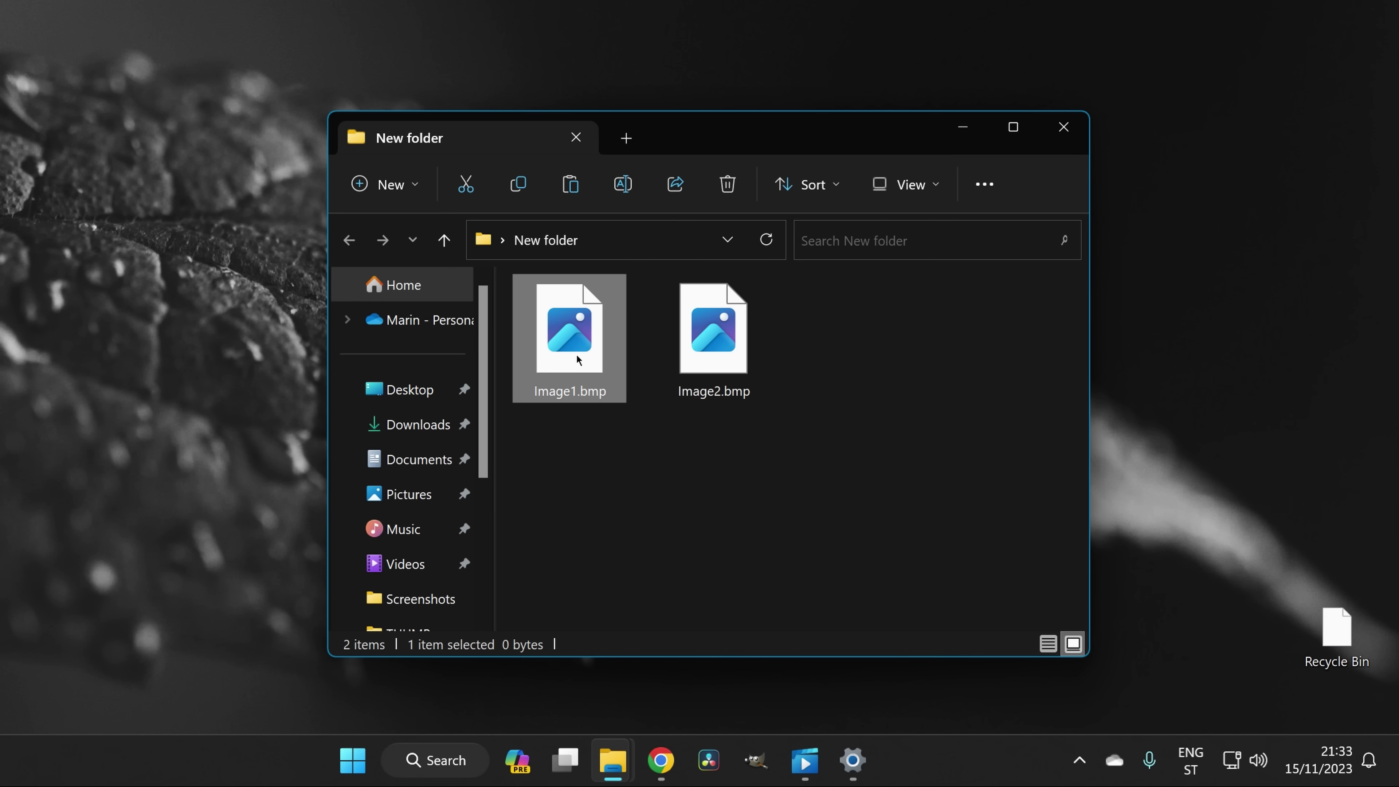
pyautogui.press('Delete')
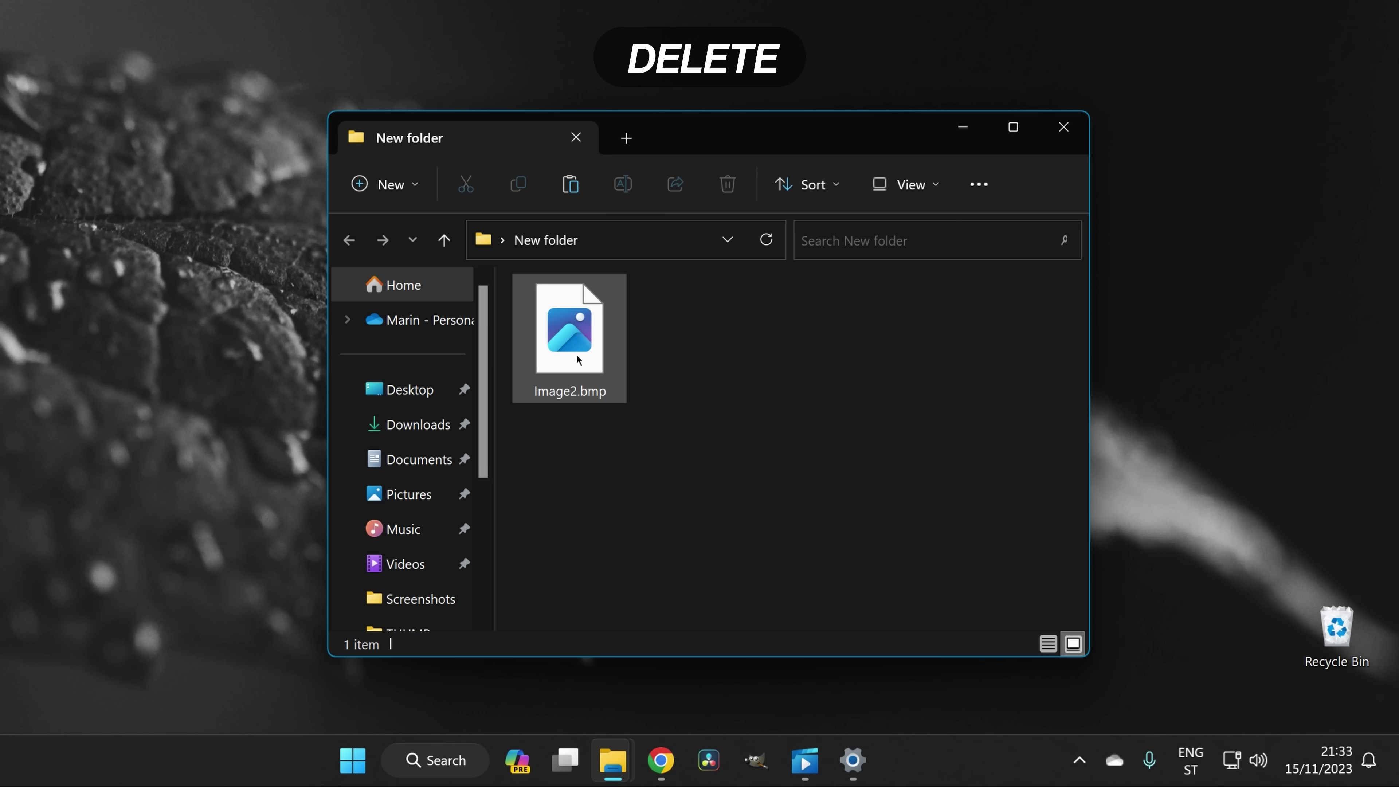
pyautogui.click(577, 359)
pyautogui.hotkey('shift', 'Delete')
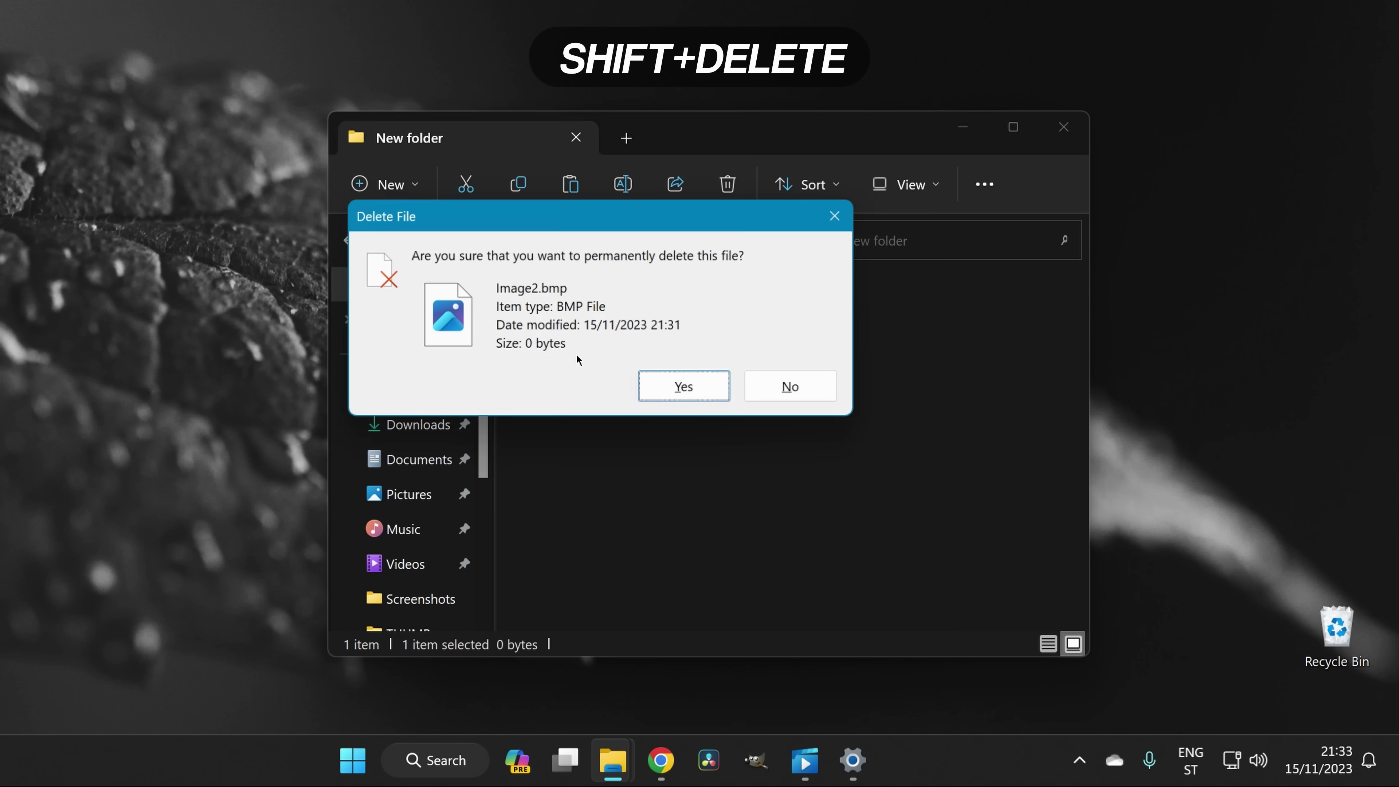
pyautogui.click(677, 387)
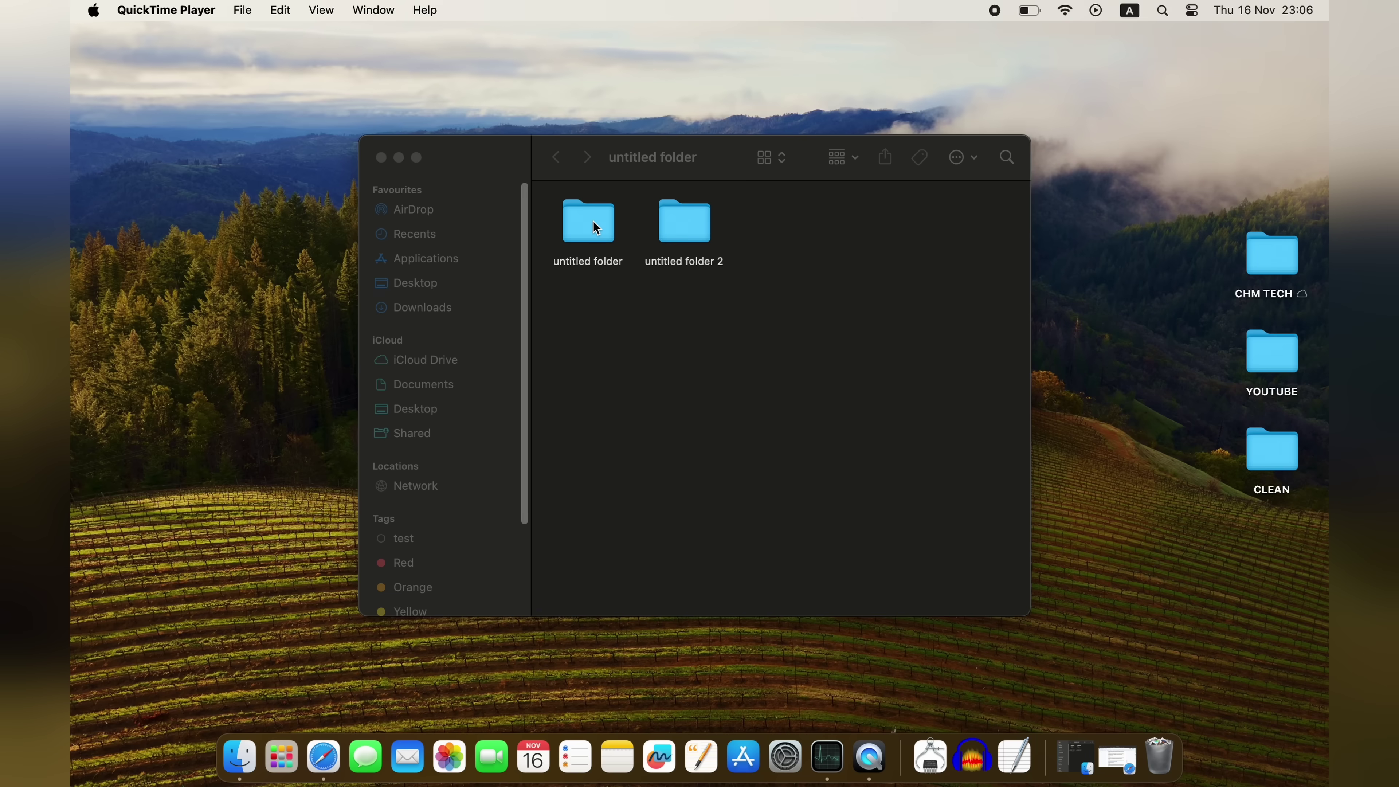
# - Trash untitled folder with Command+Delete and permanently delete untitled folder 2 with Option+Command+Delete
pyautogui.click(595, 223)
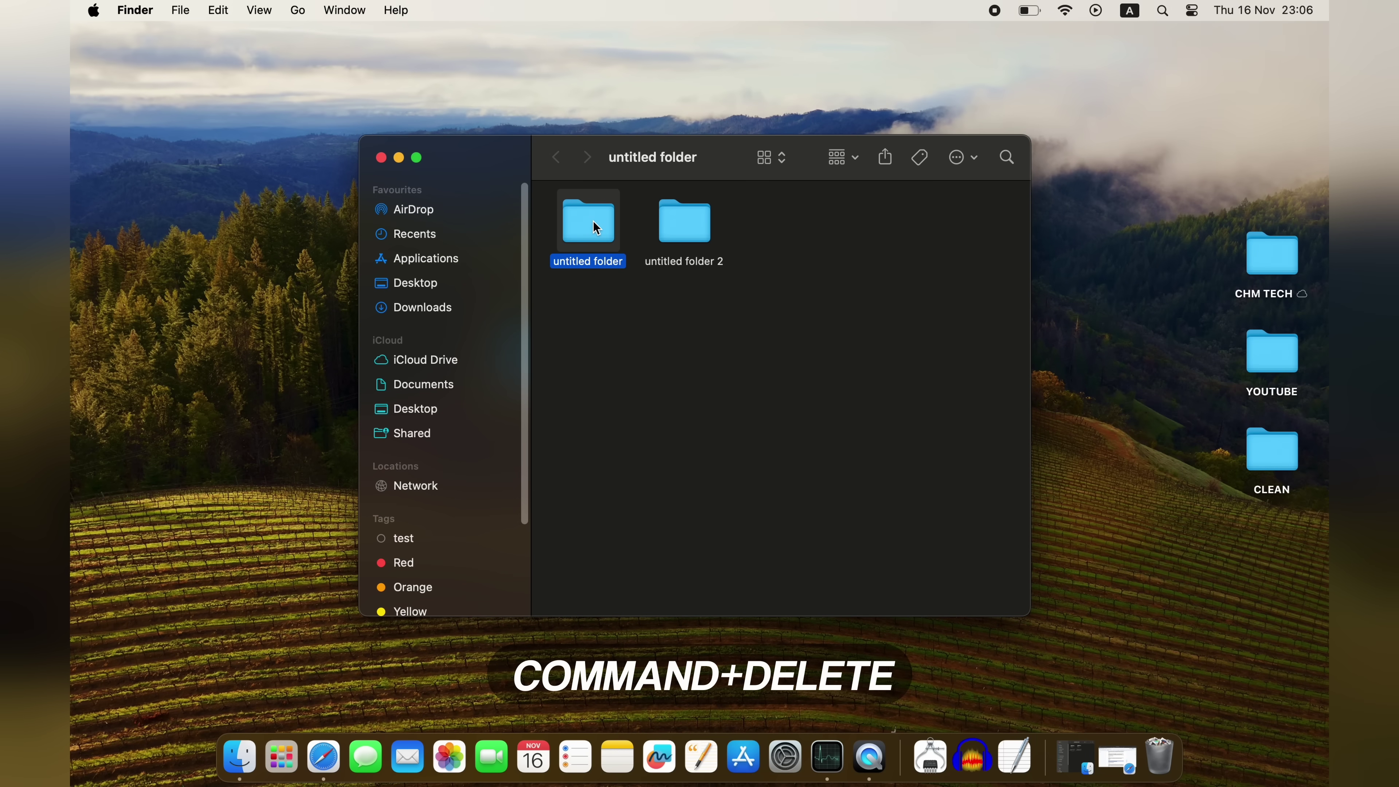
pyautogui.press('super+BackSpace')
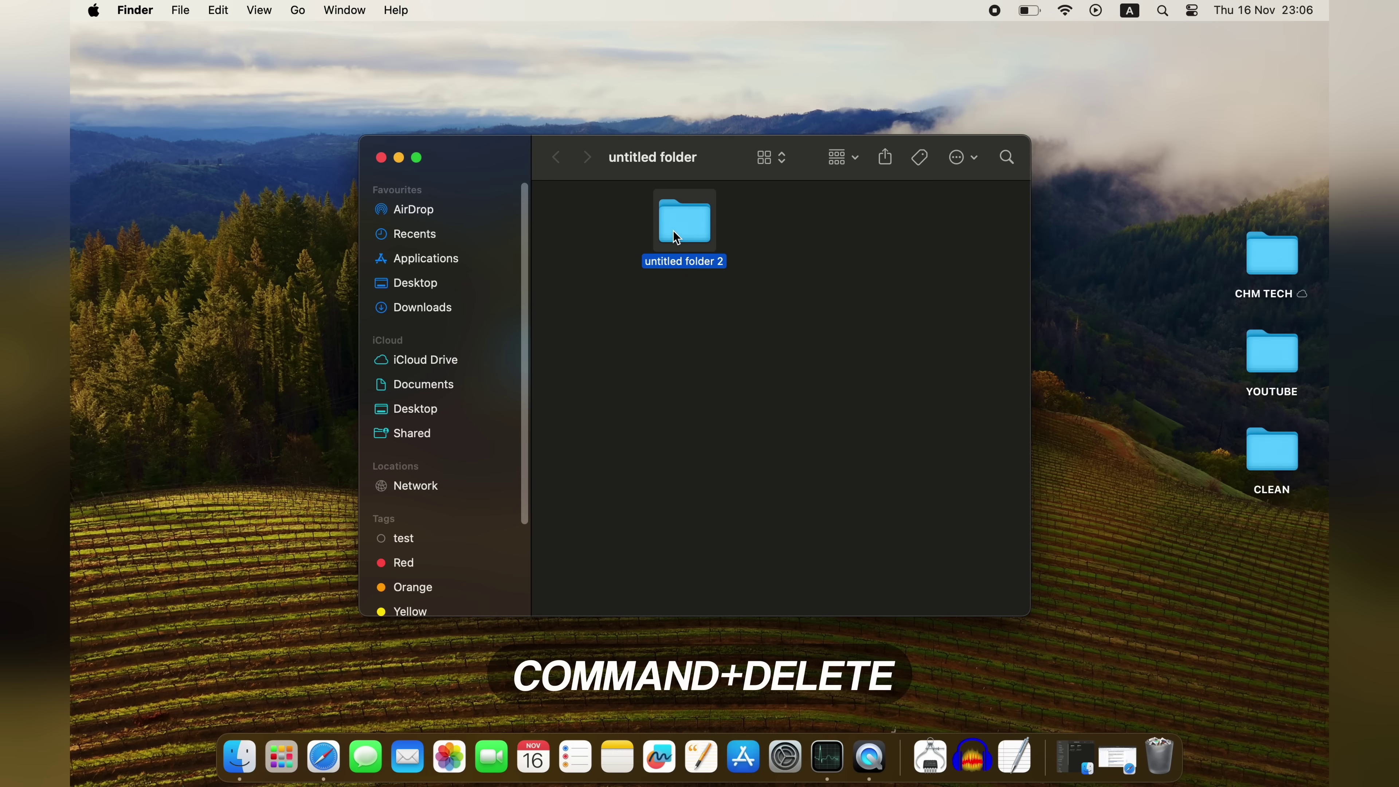
pyautogui.press('alt+super+BackSpace')
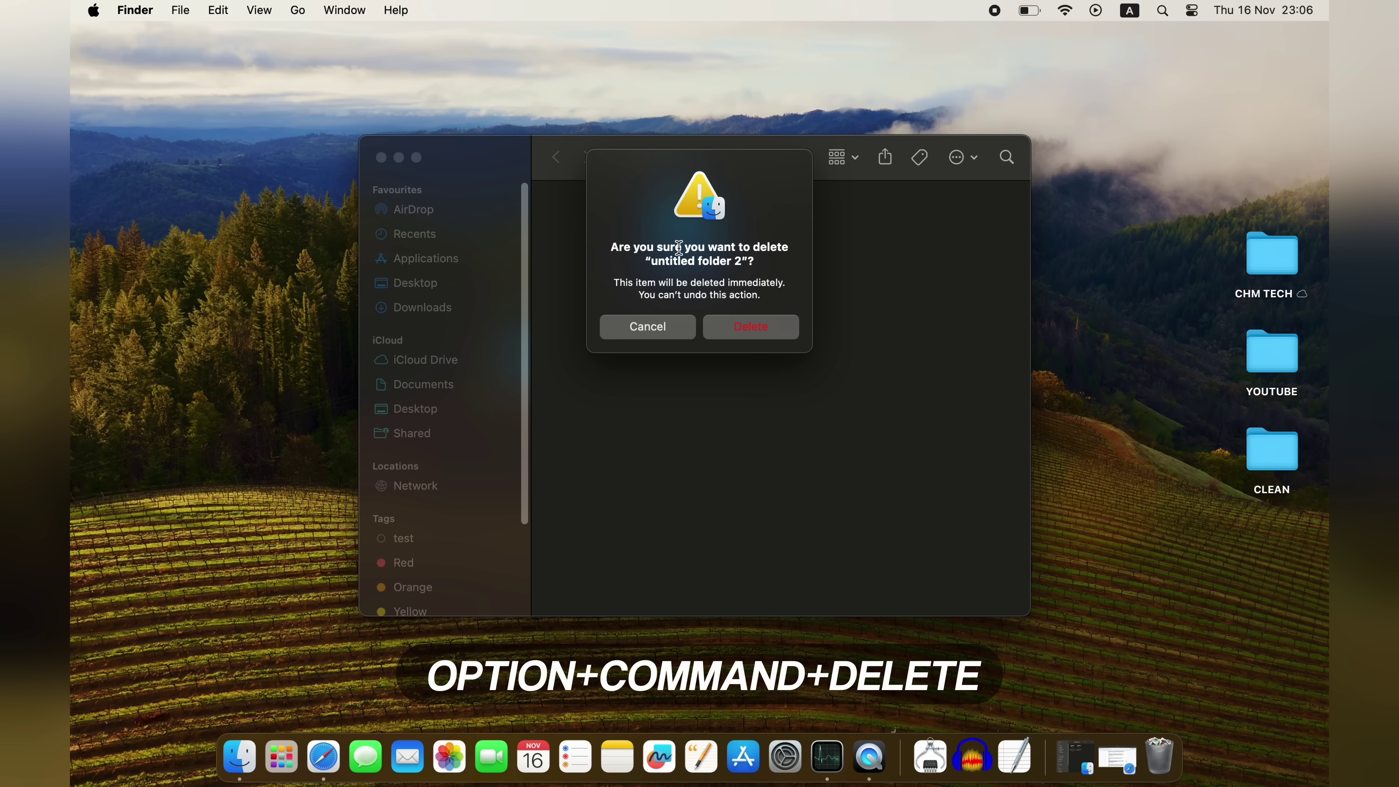
pyautogui.click(750, 327)
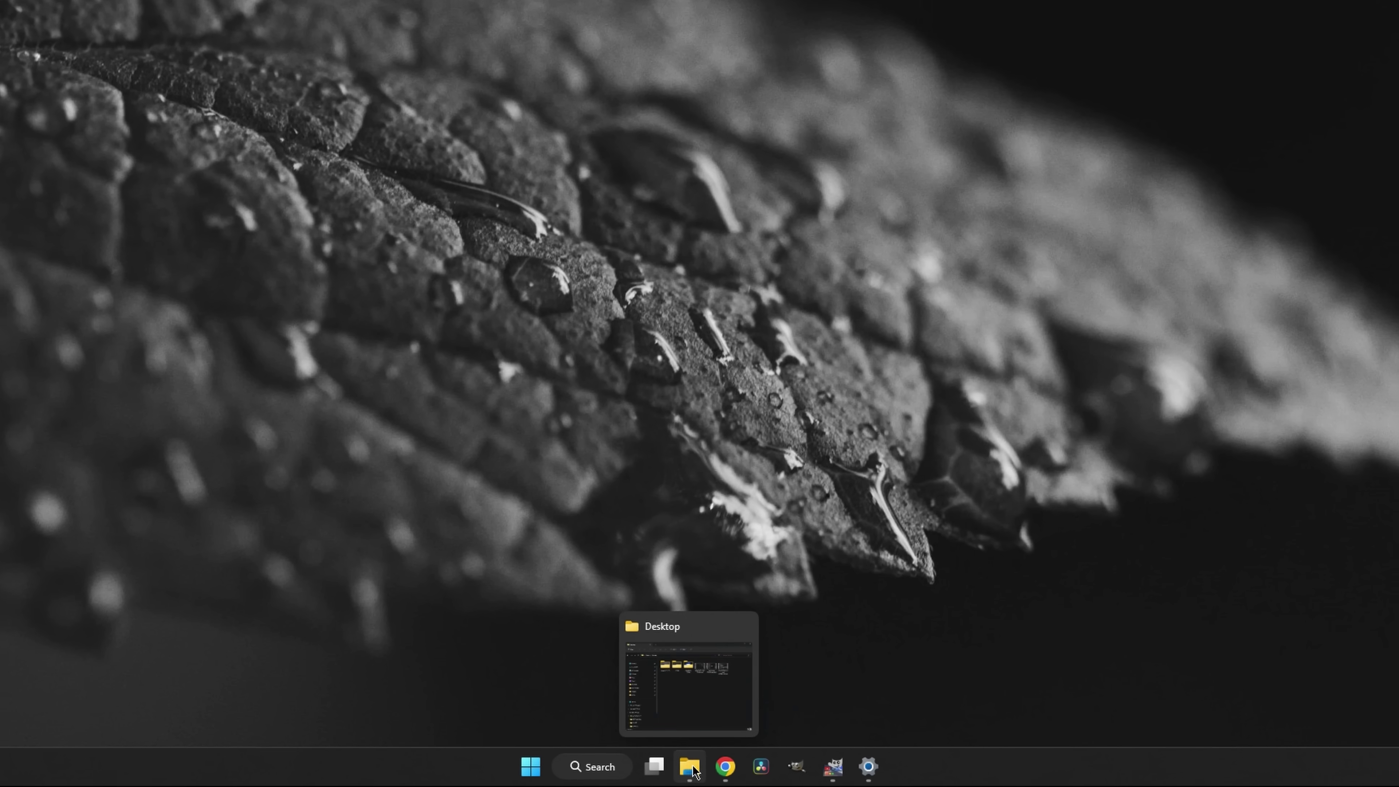
# - Switch to the Settings window on the Personalisation Taskbar page using Alt+Tab
pyautogui.moveTo(716, 775)
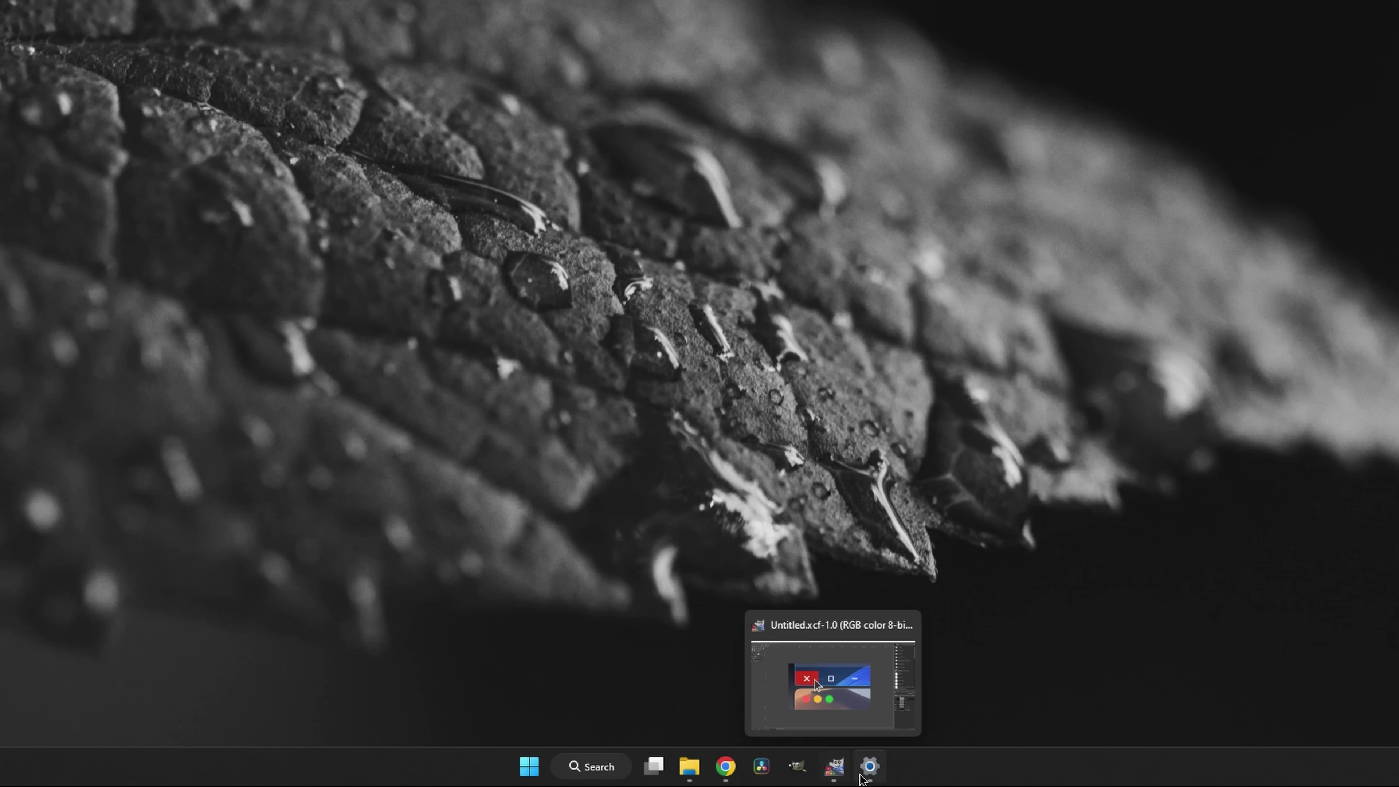
pyautogui.moveTo(862, 778)
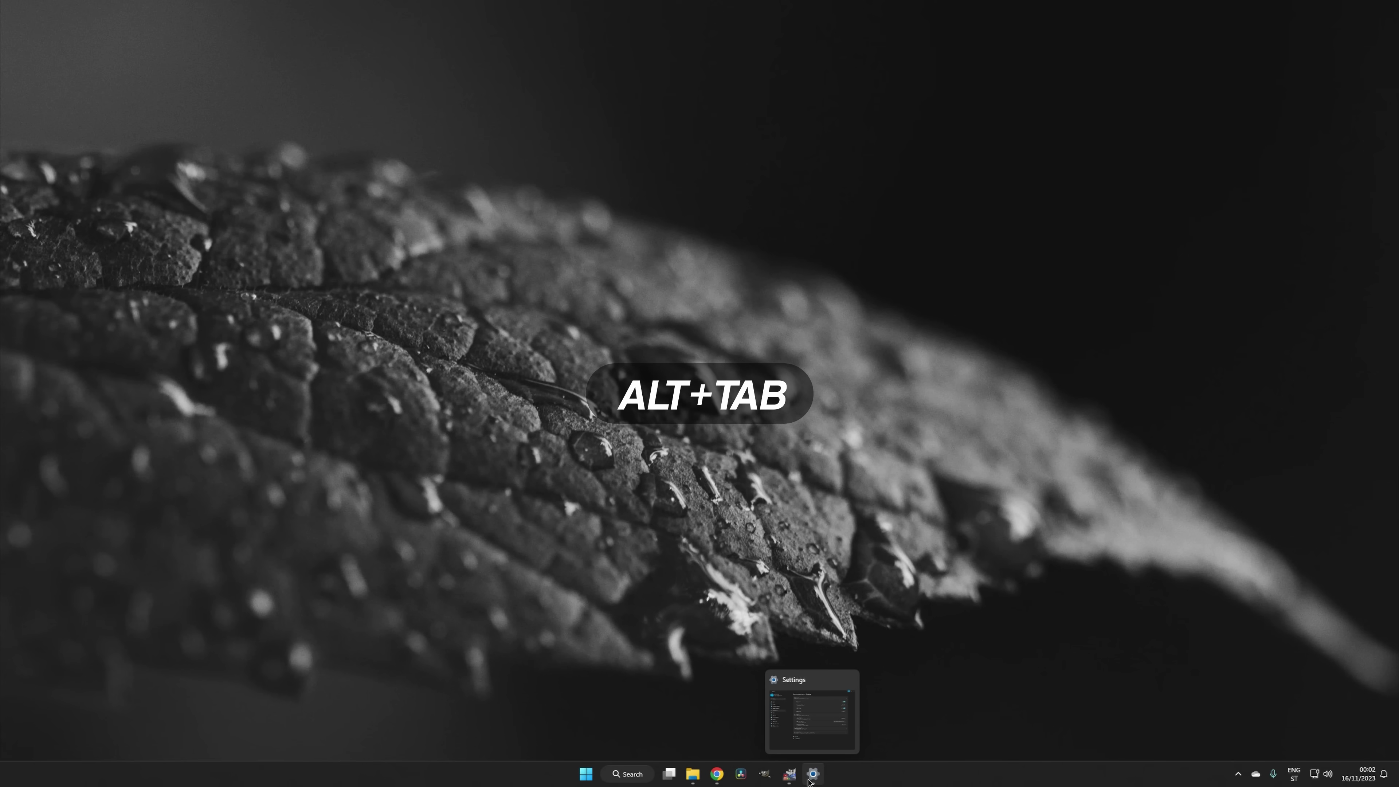
pyautogui.hotkey('alt', 'Tab')
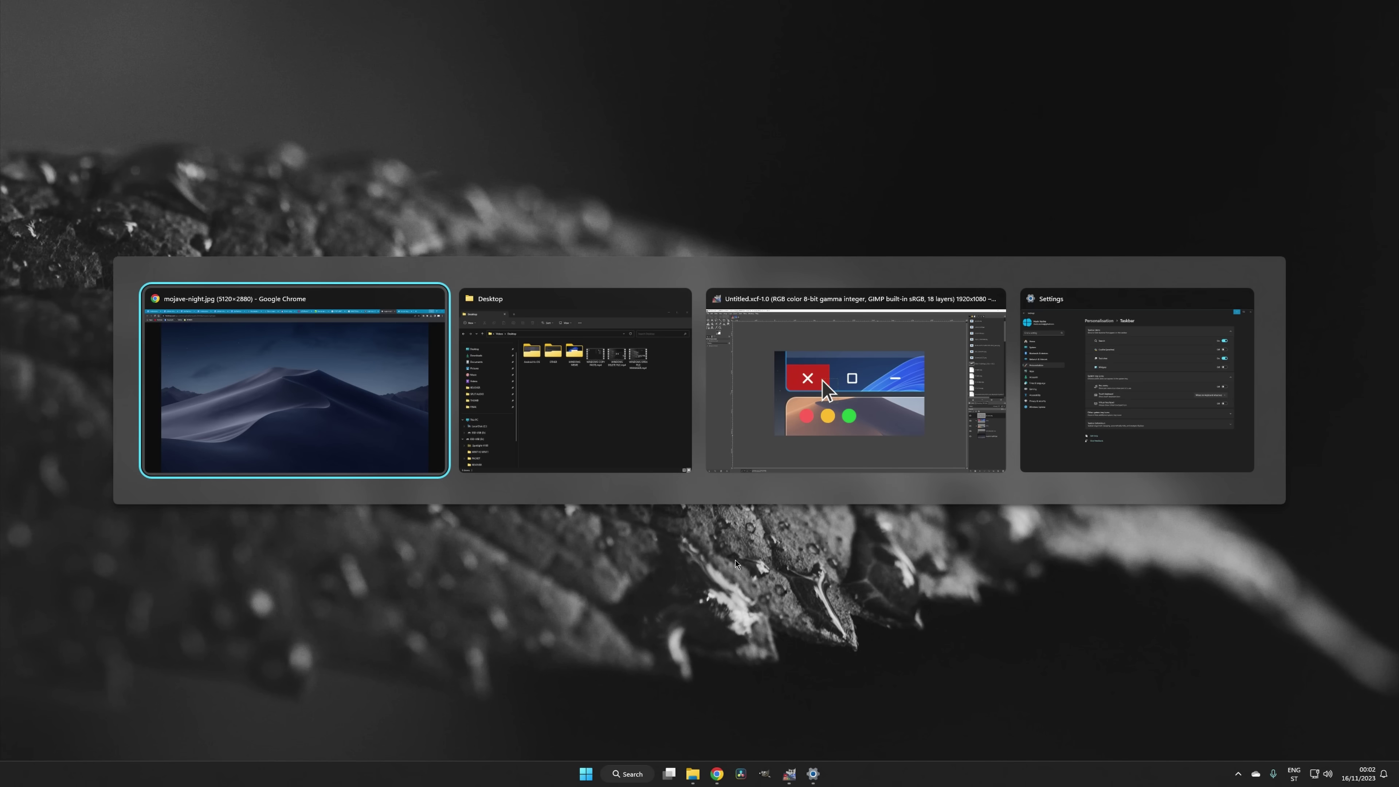
pyautogui.hotkey('alt', 'Tab')
pyautogui.hotkey('alt', 'Tab')
pyautogui.hotkey('alt', 'Tab')
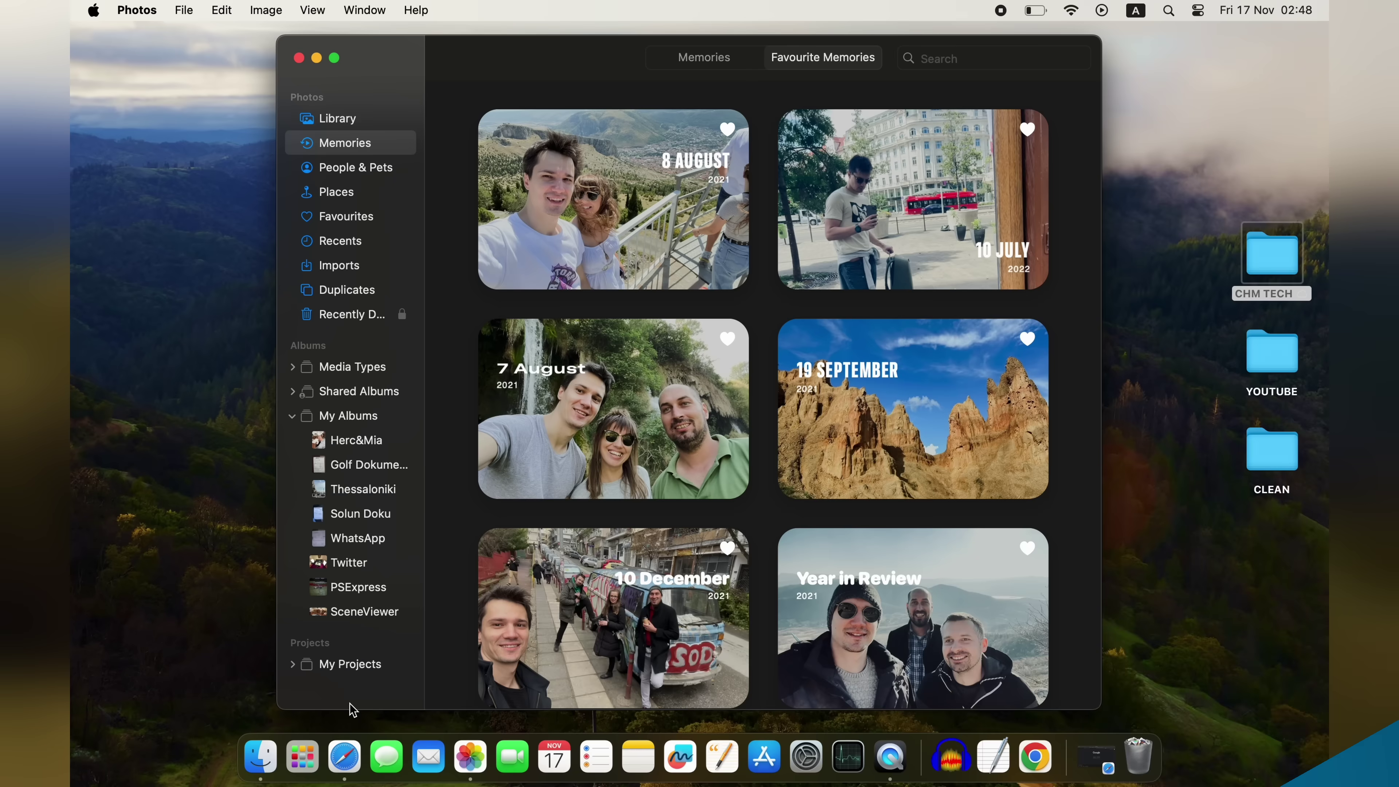
# - Bring Safari's Google page to the front, then Command-Tab over to Finder
pyautogui.click(344, 756)
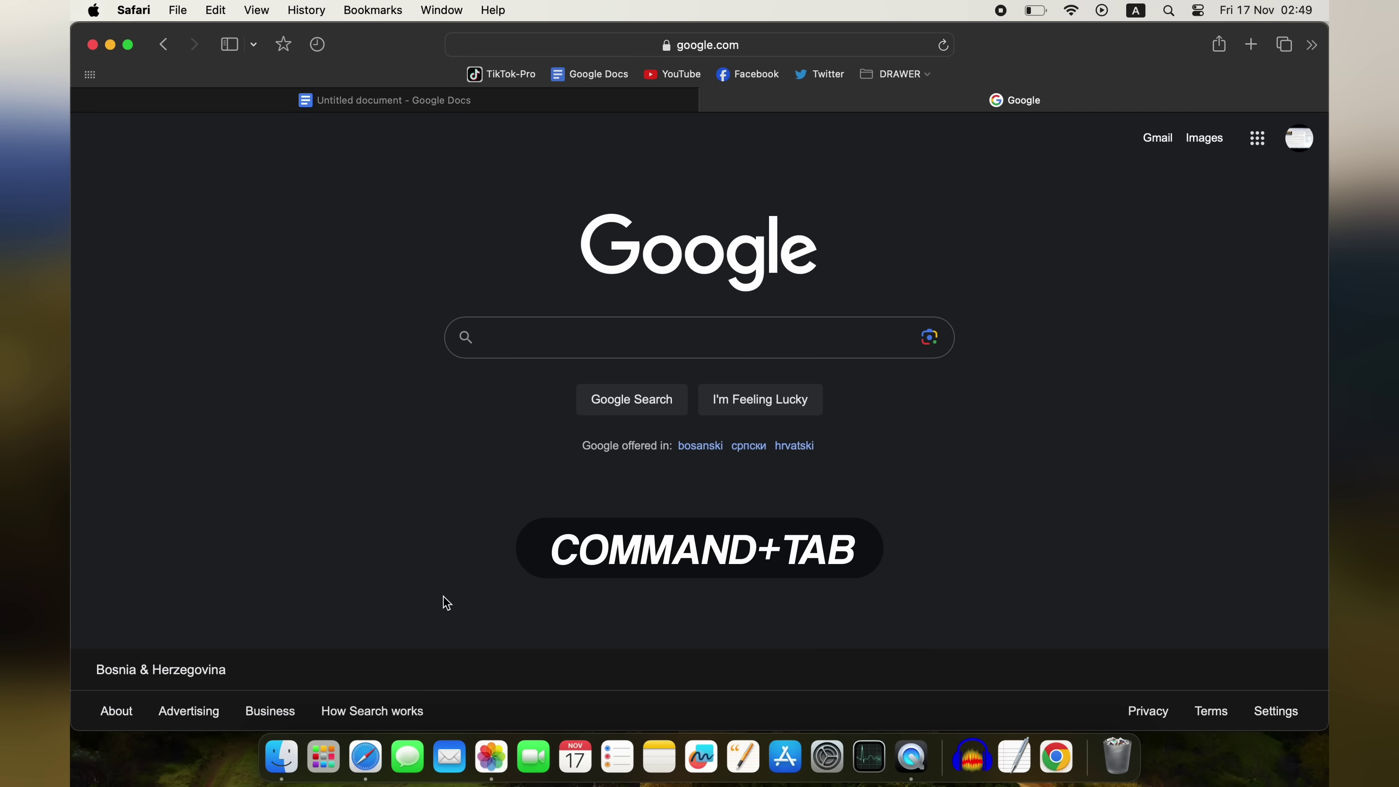
pyautogui.press('super+Tab')
pyautogui.press('super+Tab')
pyautogui.press('super+Tab')
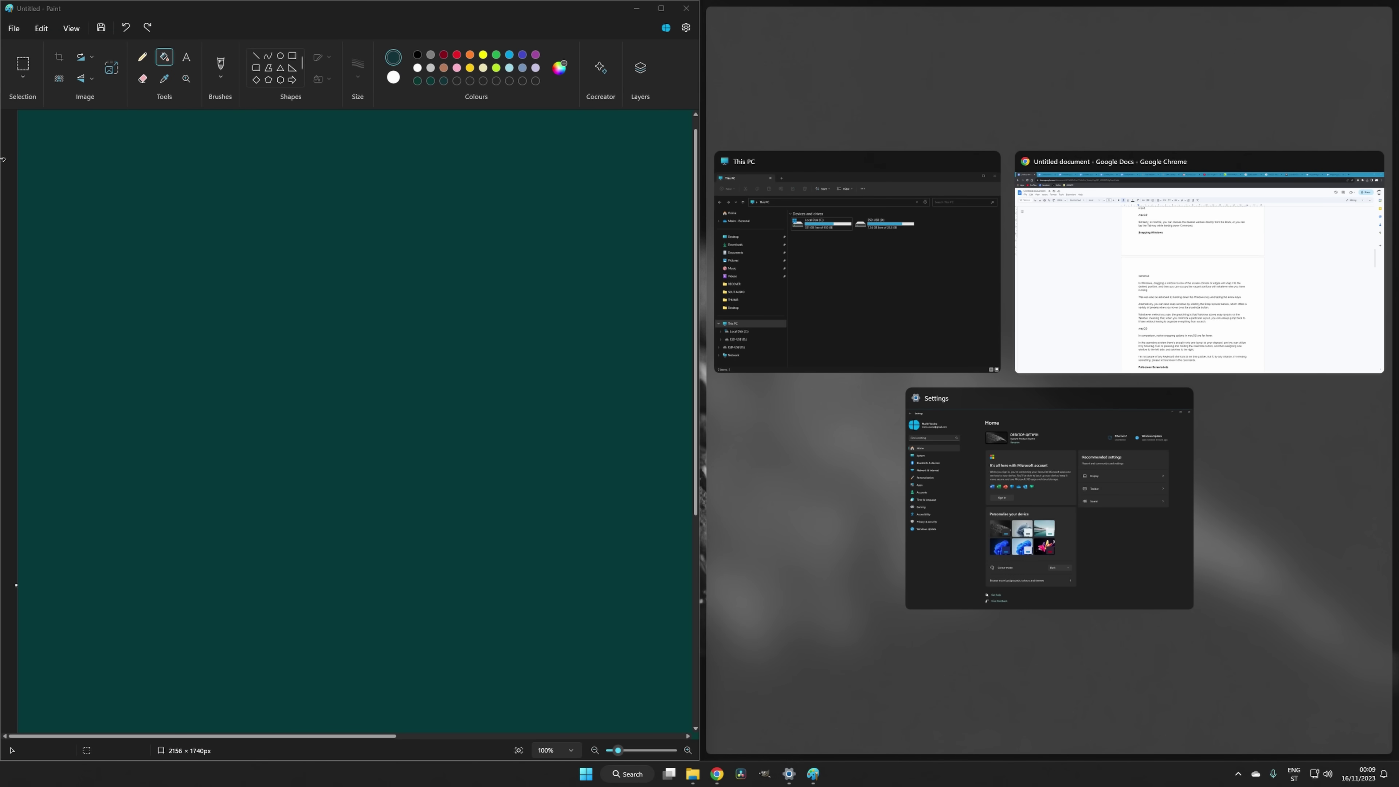
# - Snap Paint to the left half with File Explorer, then Settings, beside it on the right
pyautogui.click(836, 300)
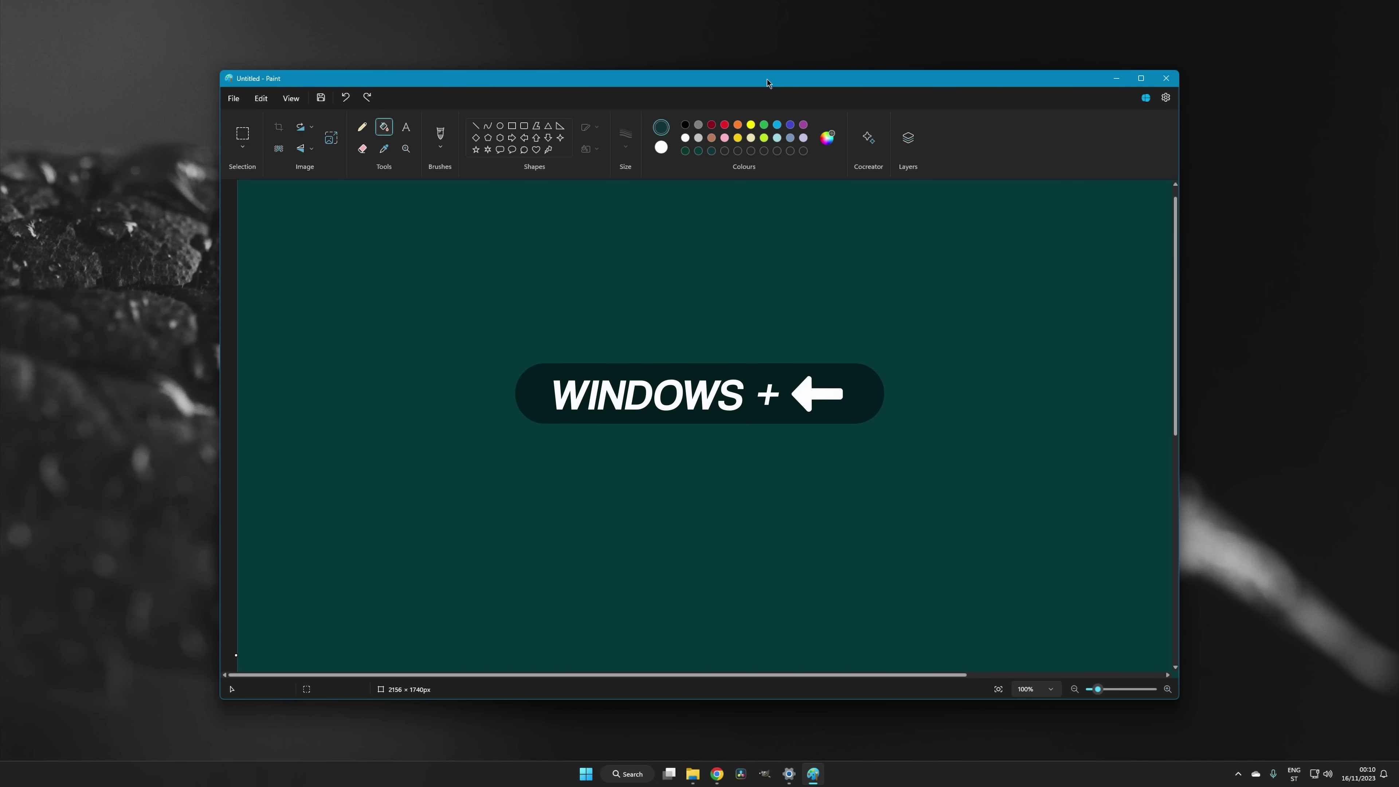
pyautogui.press('super+Left')
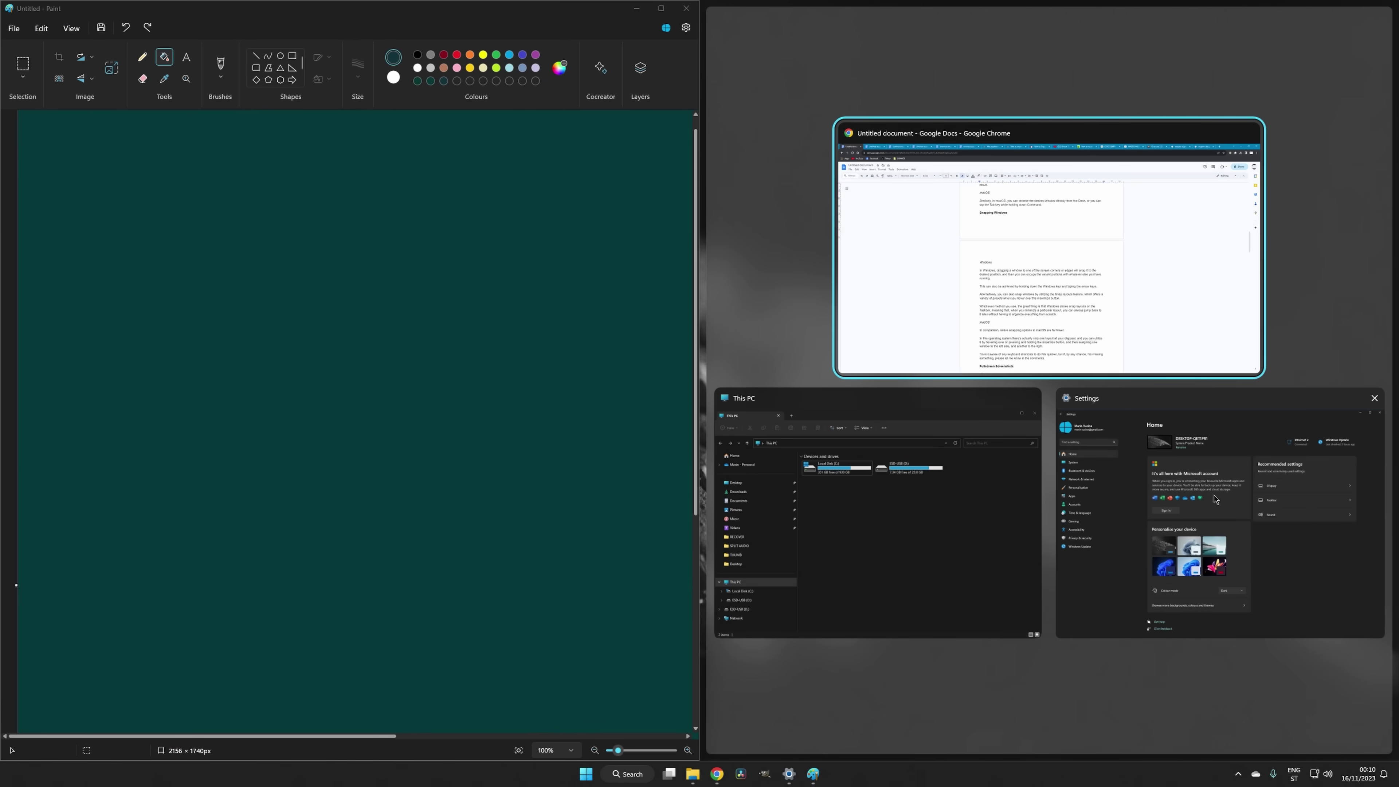
pyautogui.click(1215, 499)
# - Arrange Settings, Paint and File Explorer in a three-column snap layout
pyautogui.click(1360, 9)
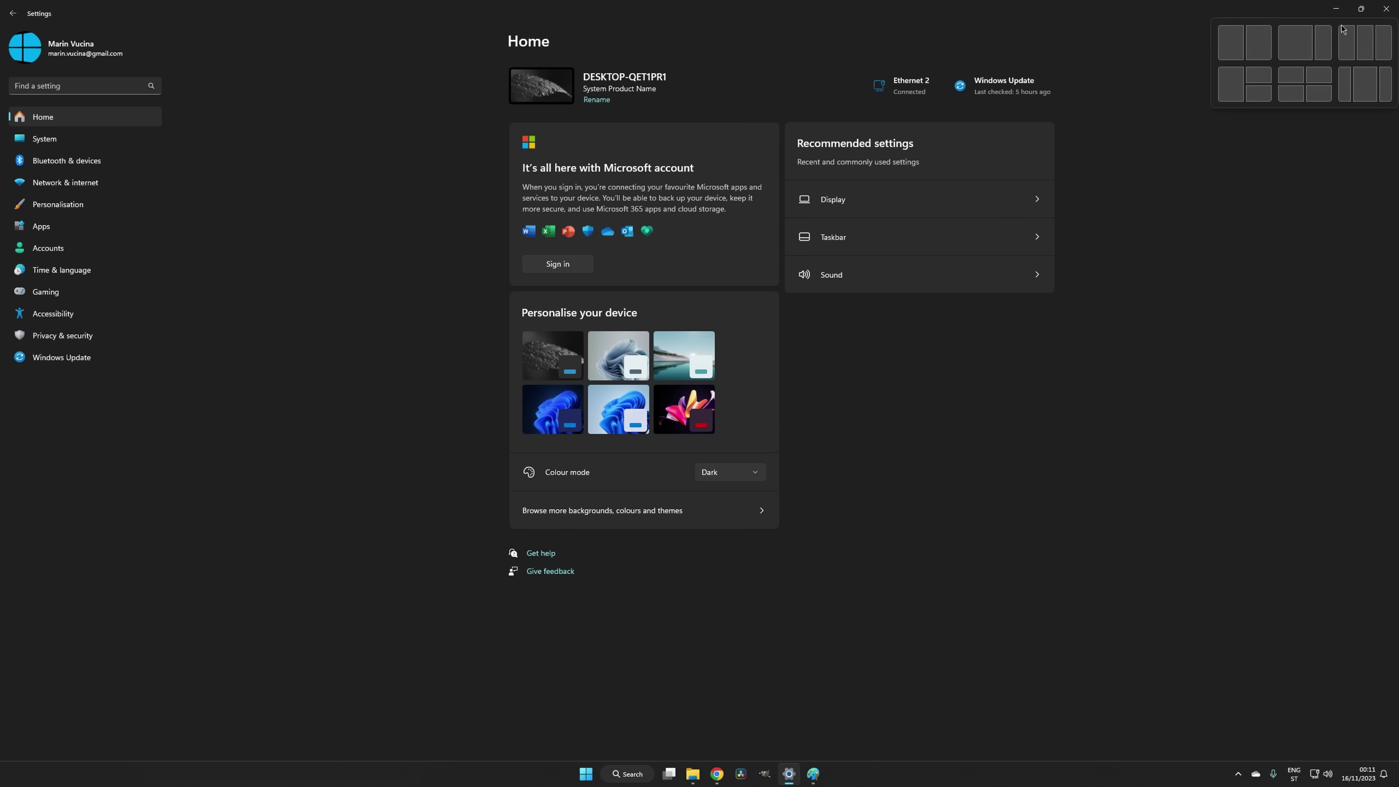
pyautogui.click(1343, 35)
pyautogui.click(700, 243)
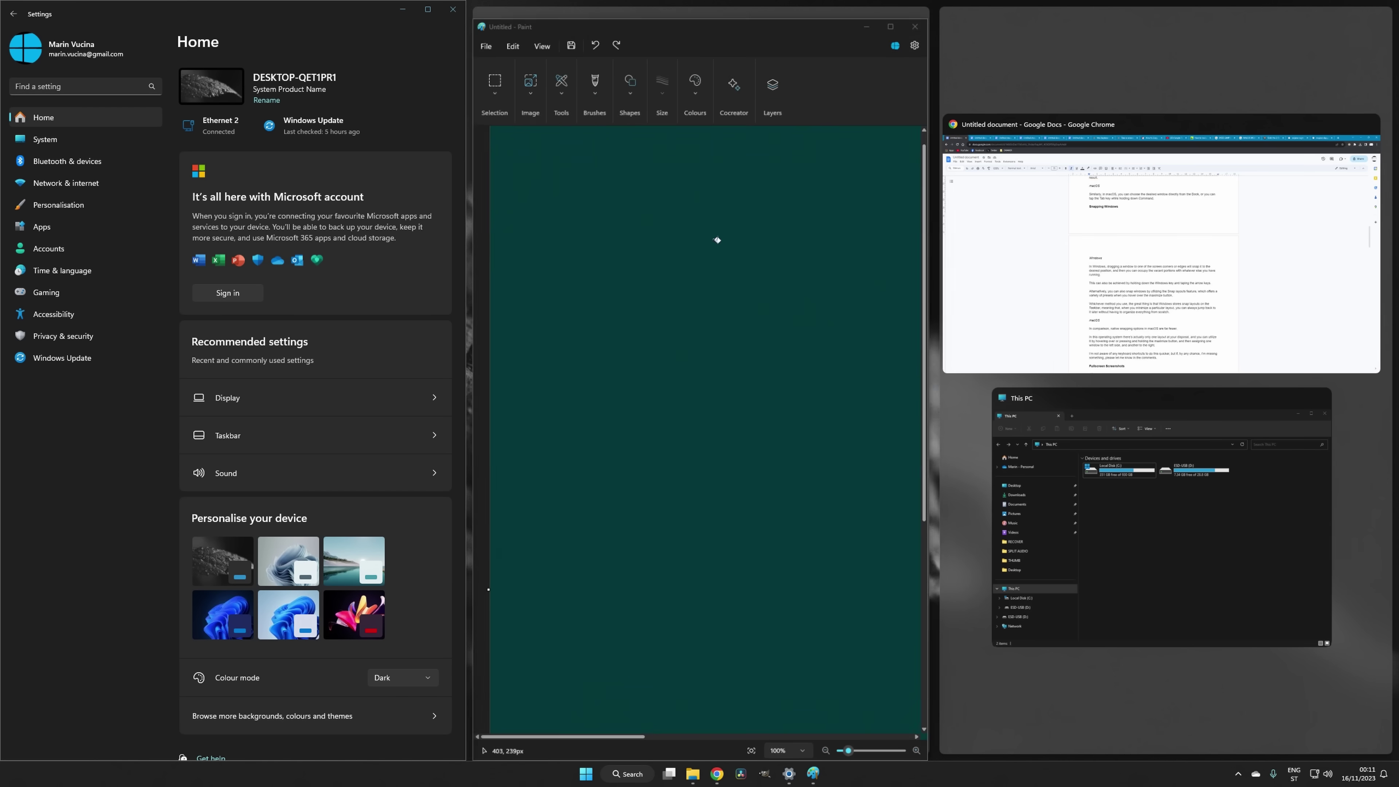
pyautogui.click(1214, 538)
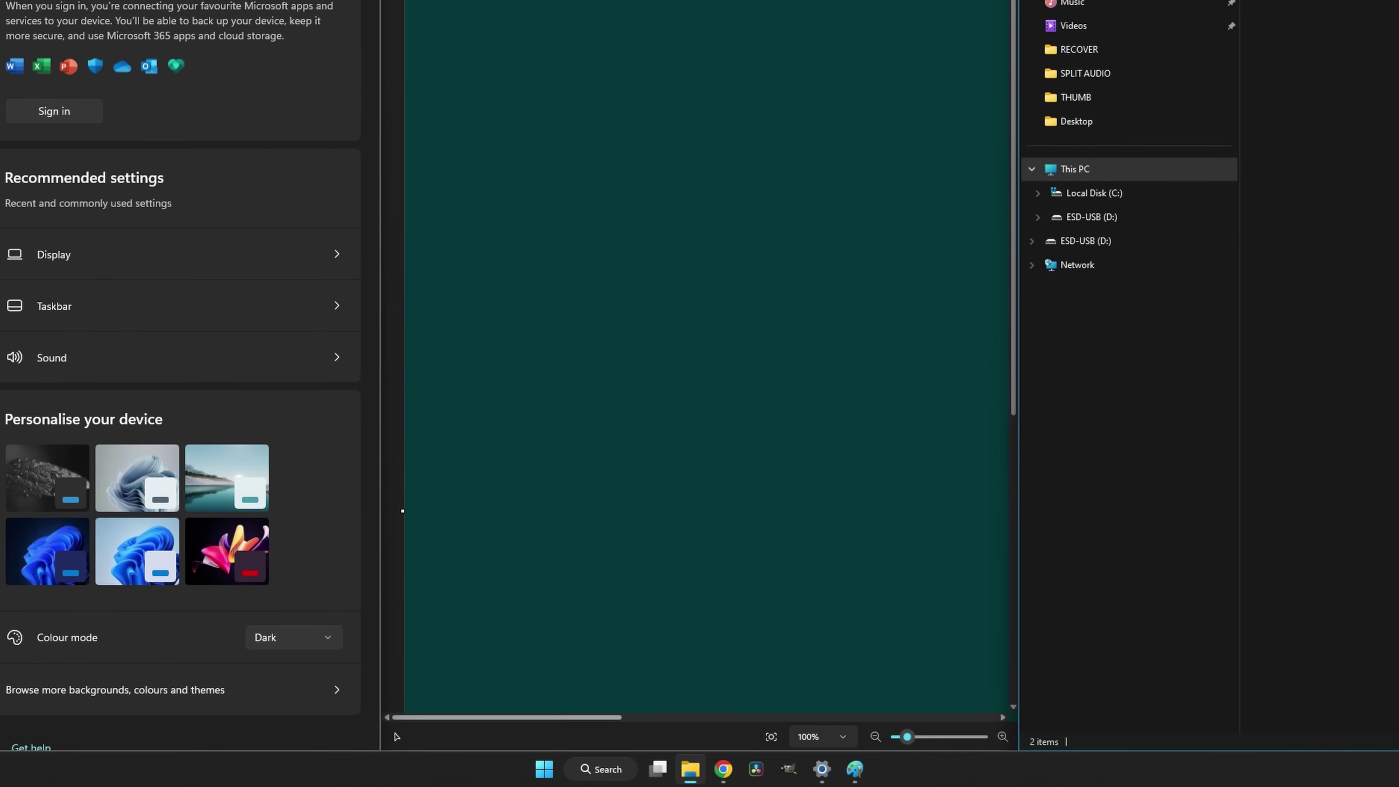
# - Hide all windows with Win+D, then restore the three-window snap group from the taskbar
pyautogui.press('super+d')
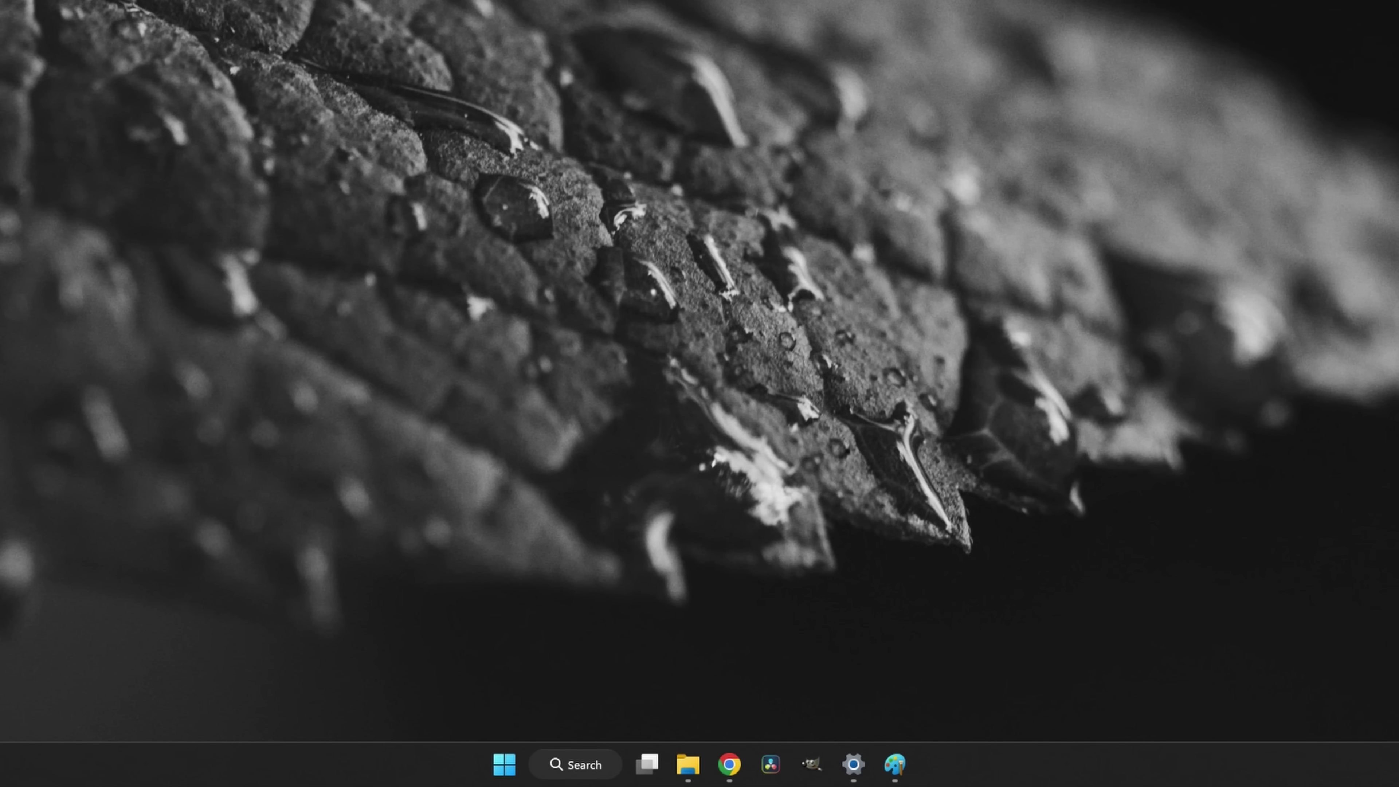
pyautogui.moveTo(898, 768)
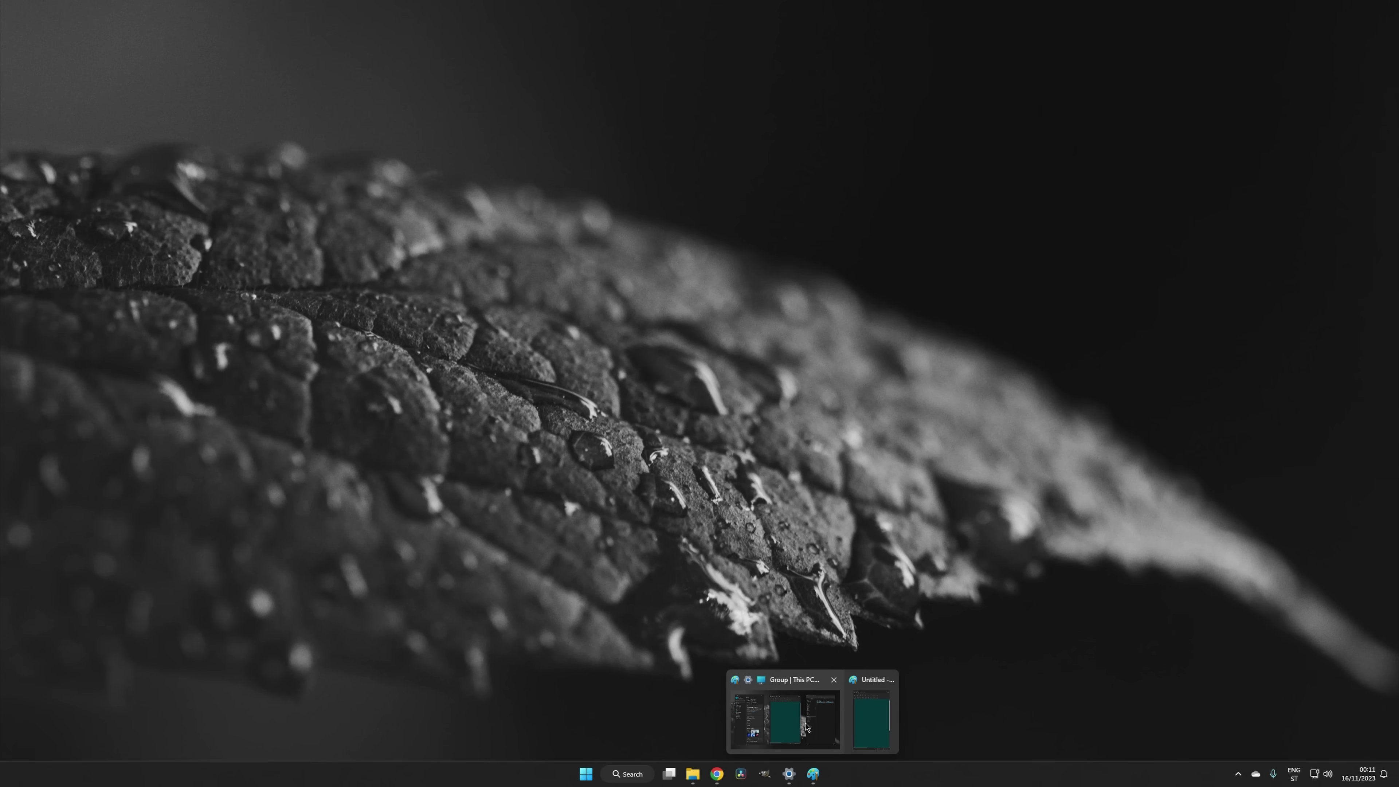
pyautogui.click(806, 728)
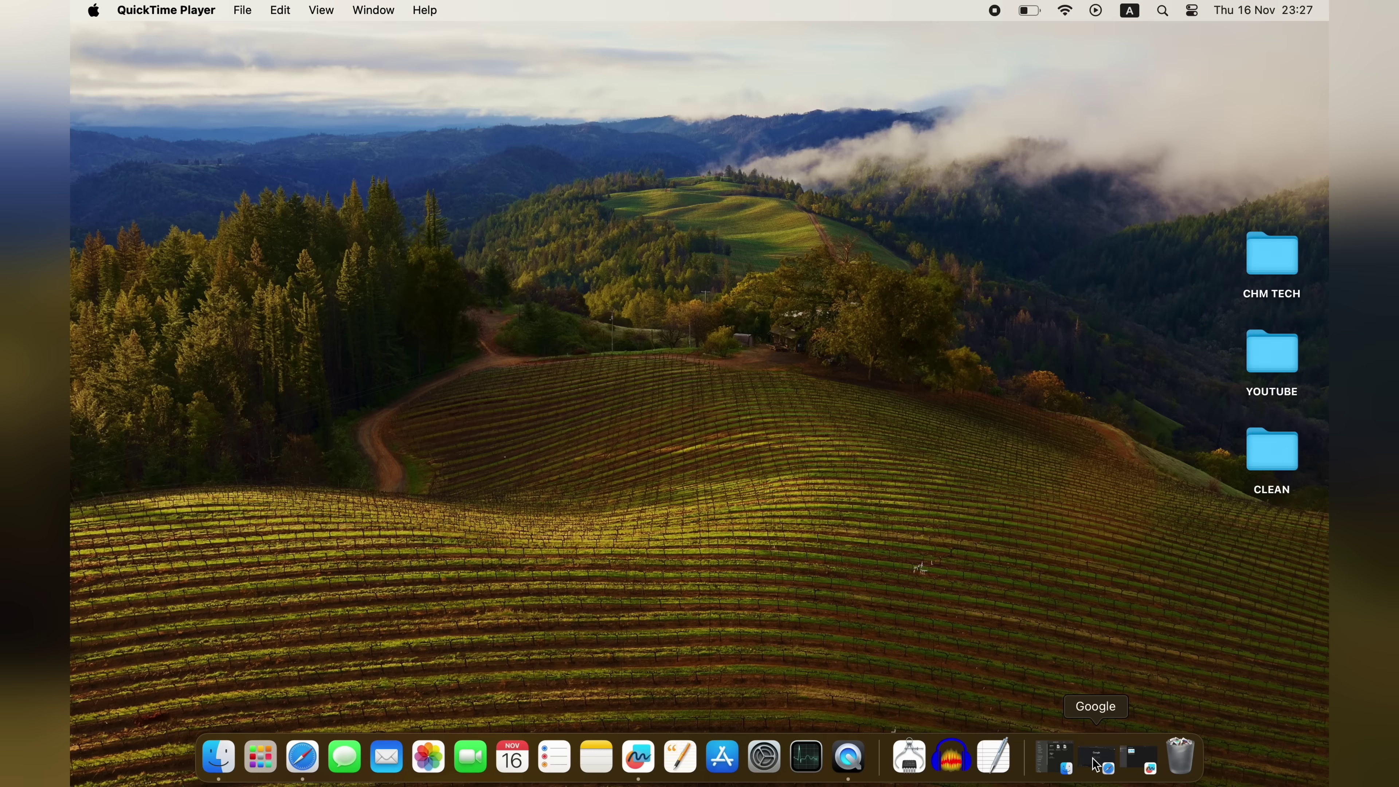
# - Restore Safari and Freeform, tile Freeform left and Safari right, then nudge the split divider
pyautogui.click(1095, 763)
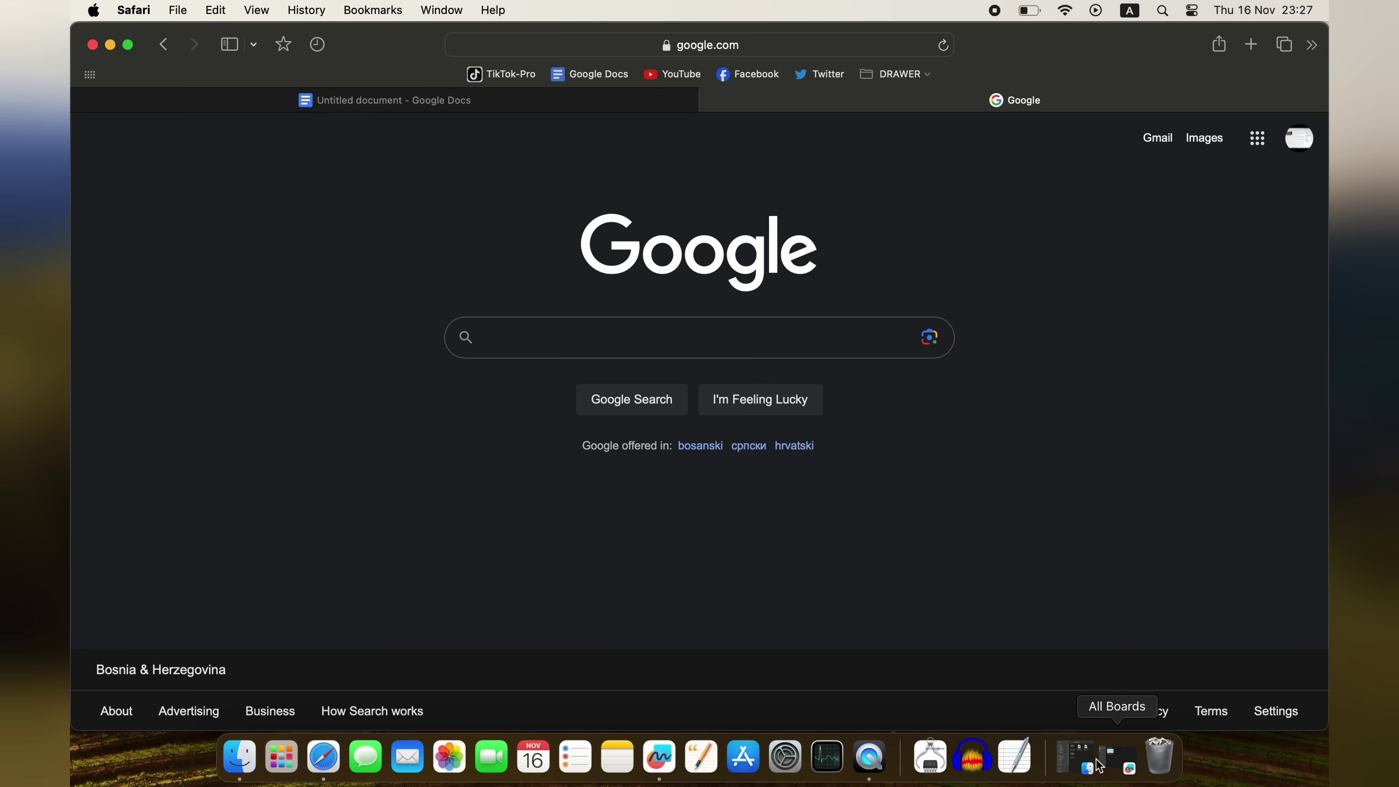
pyautogui.click(657, 759)
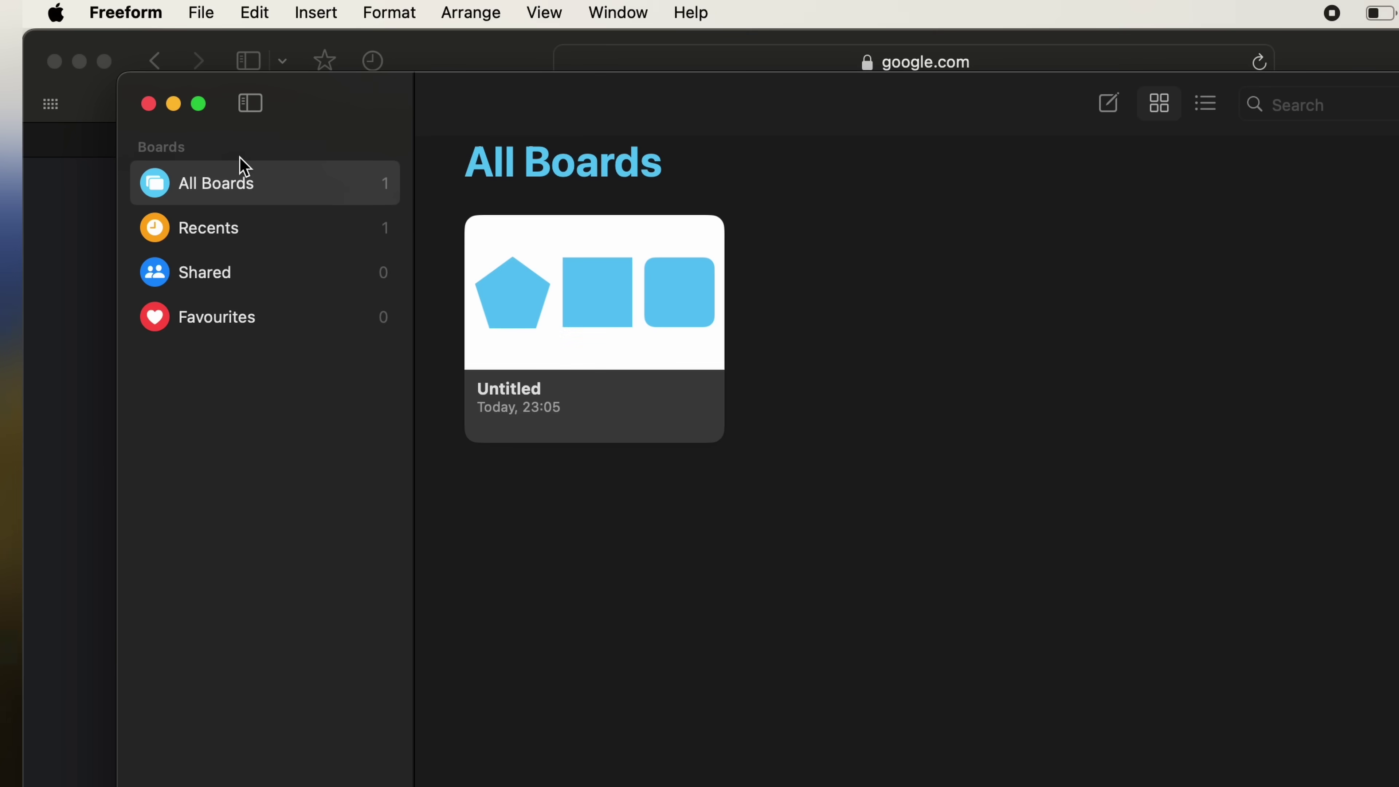
pyautogui.moveTo(211, 134)
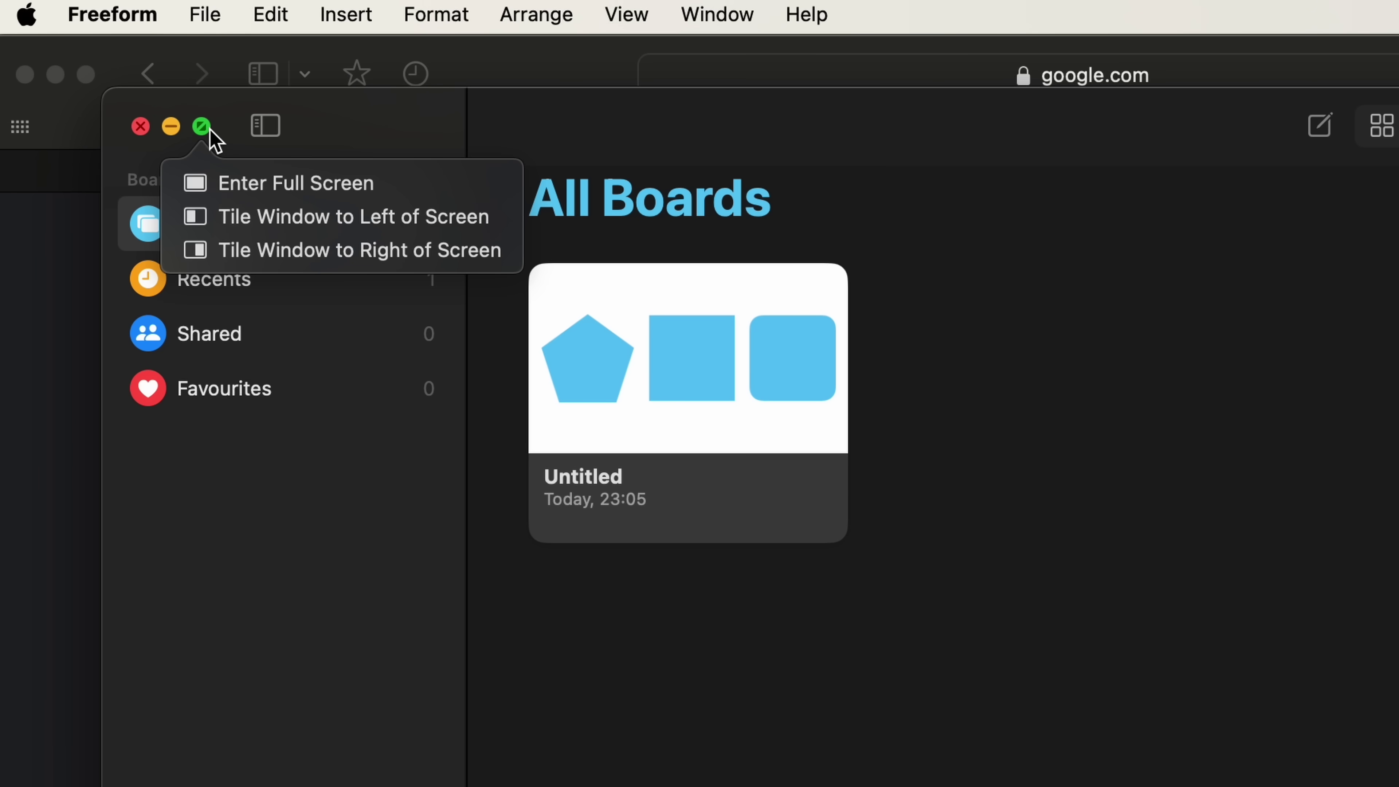
pyautogui.click(234, 216)
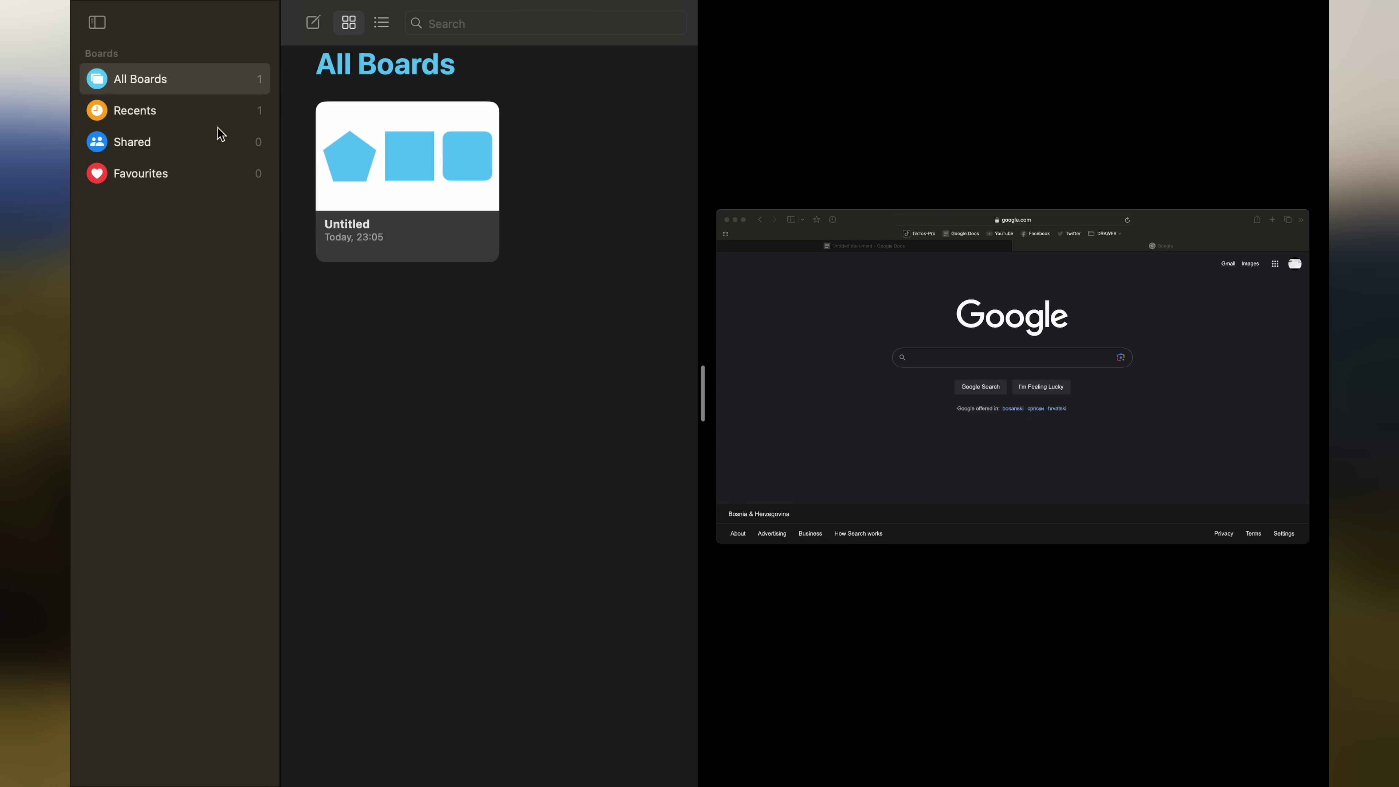
pyautogui.click(842, 346)
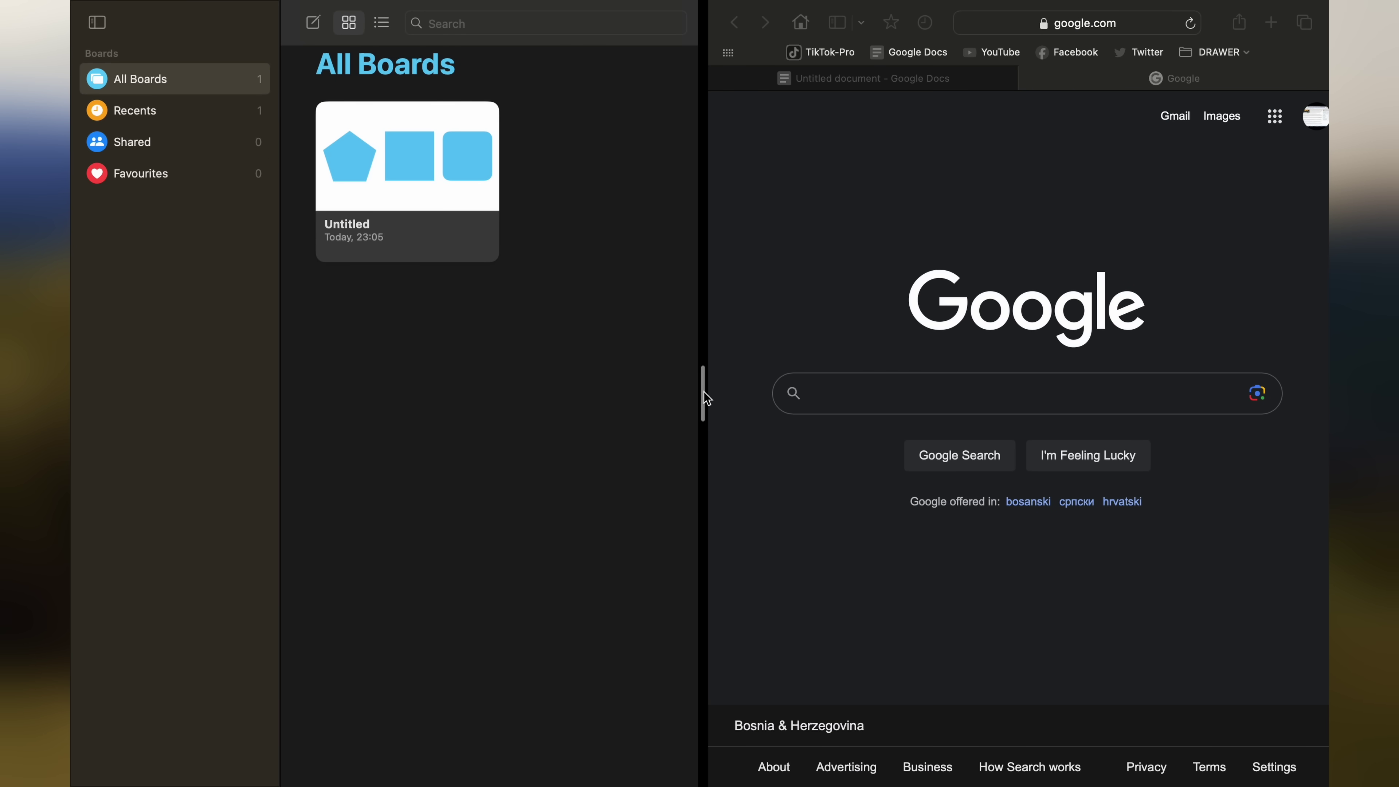
pyautogui.moveTo(705, 396)
pyautogui.mouseDown()
pyautogui.moveTo(693, 392)
pyautogui.moveTo(718, 400)
pyautogui.moveTo(707, 399)
pyautogui.mouseUp()
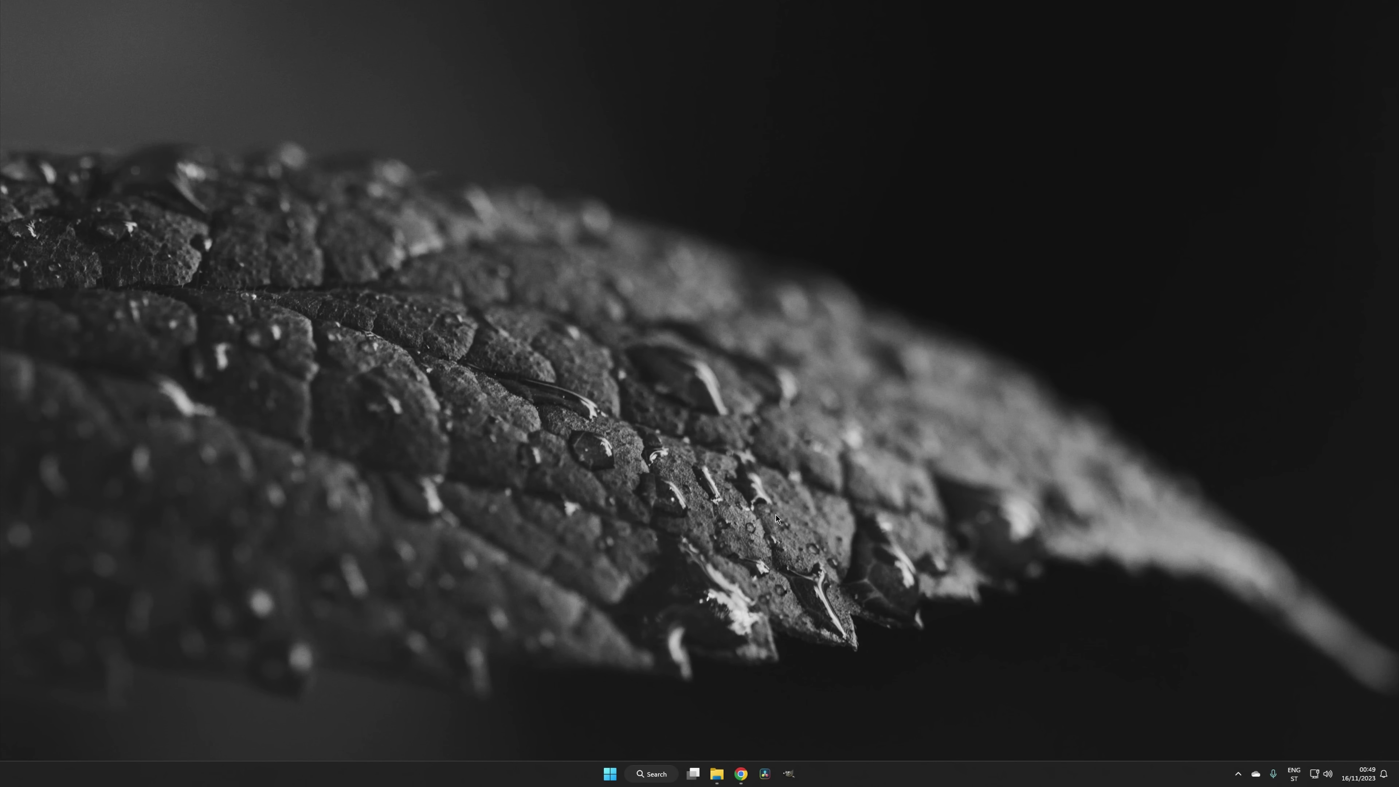
# - Capture the whole screen with Win+PrtSc and a full-screen snip, then open it in the Snipping Tool editor
pyautogui.press('super+Print')
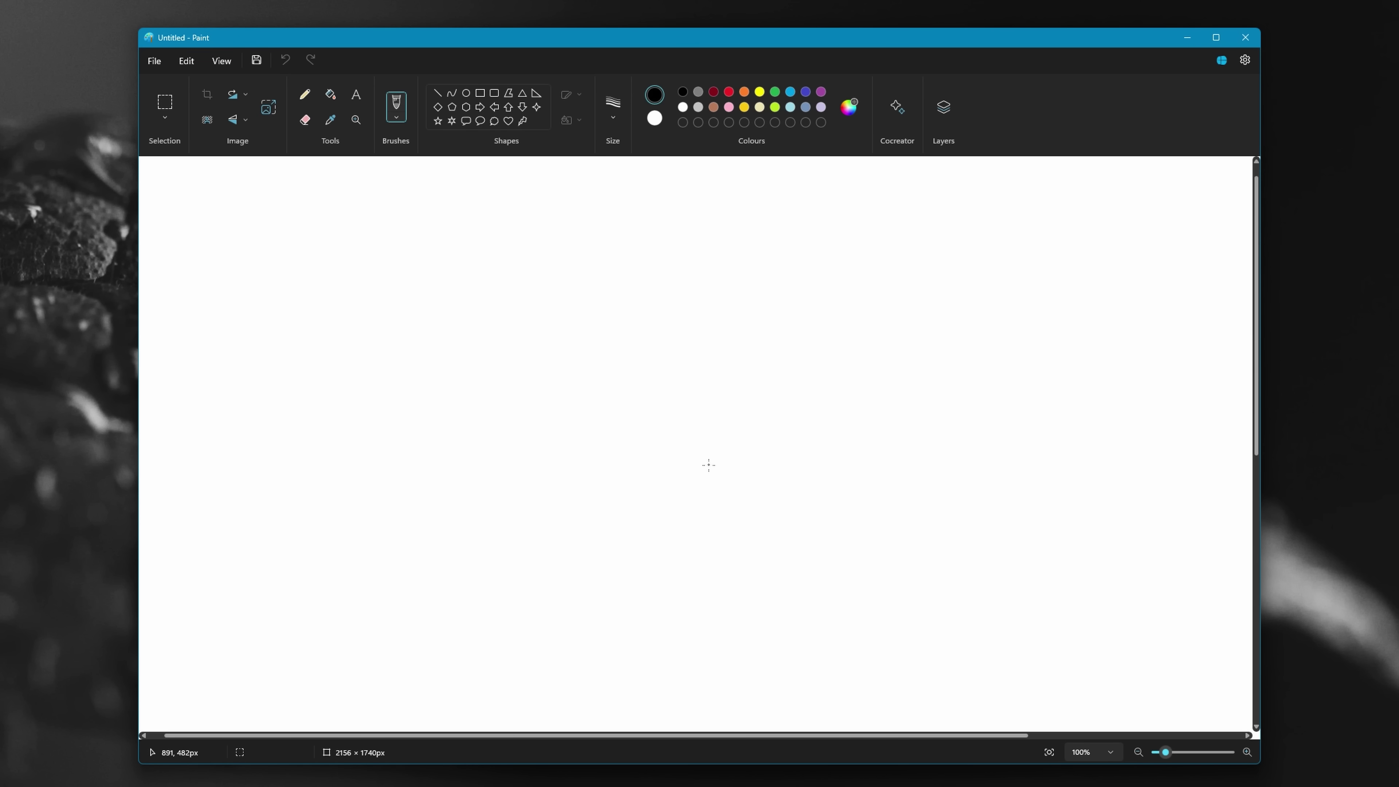
pyautogui.hotkey('ctrl', 'v')
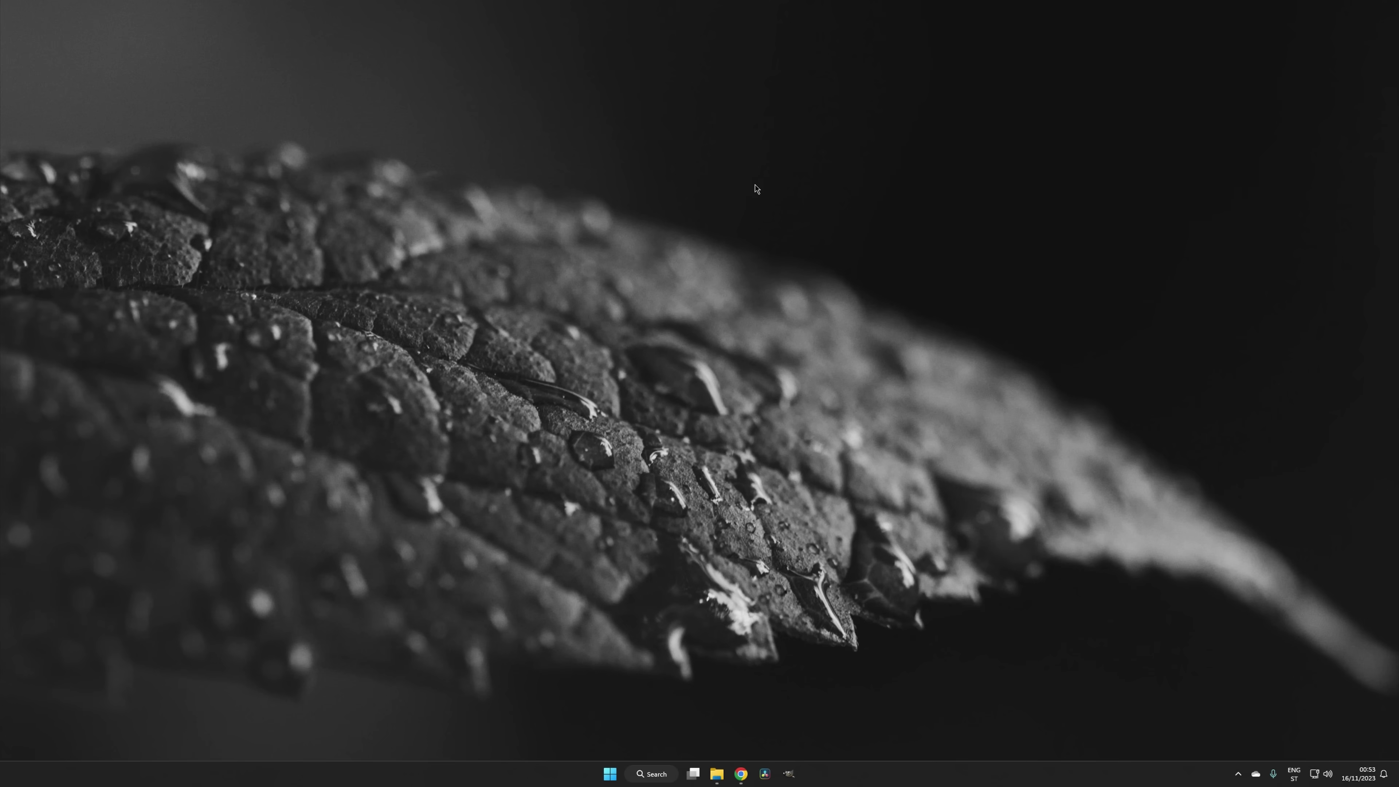
pyautogui.press('super+shift+s')
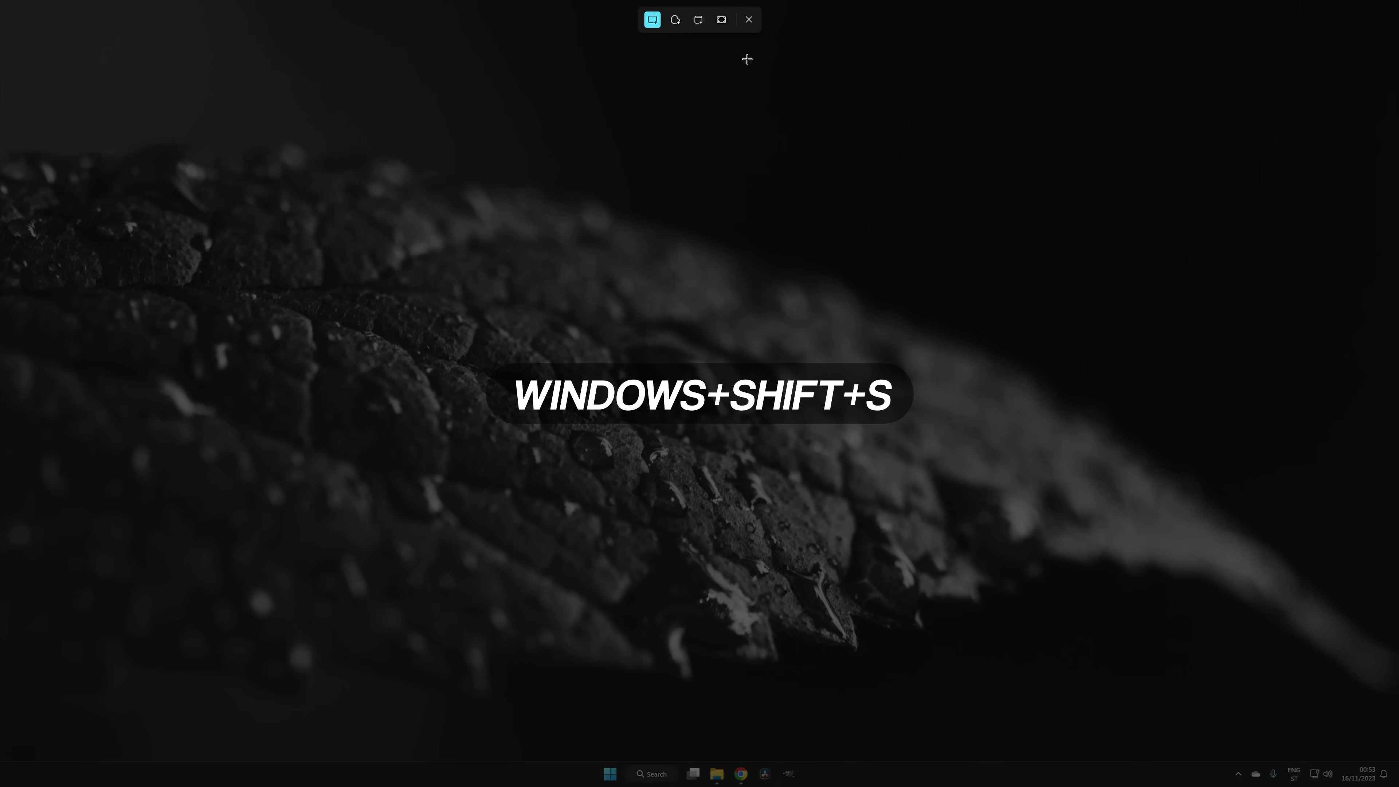
pyautogui.click(720, 22)
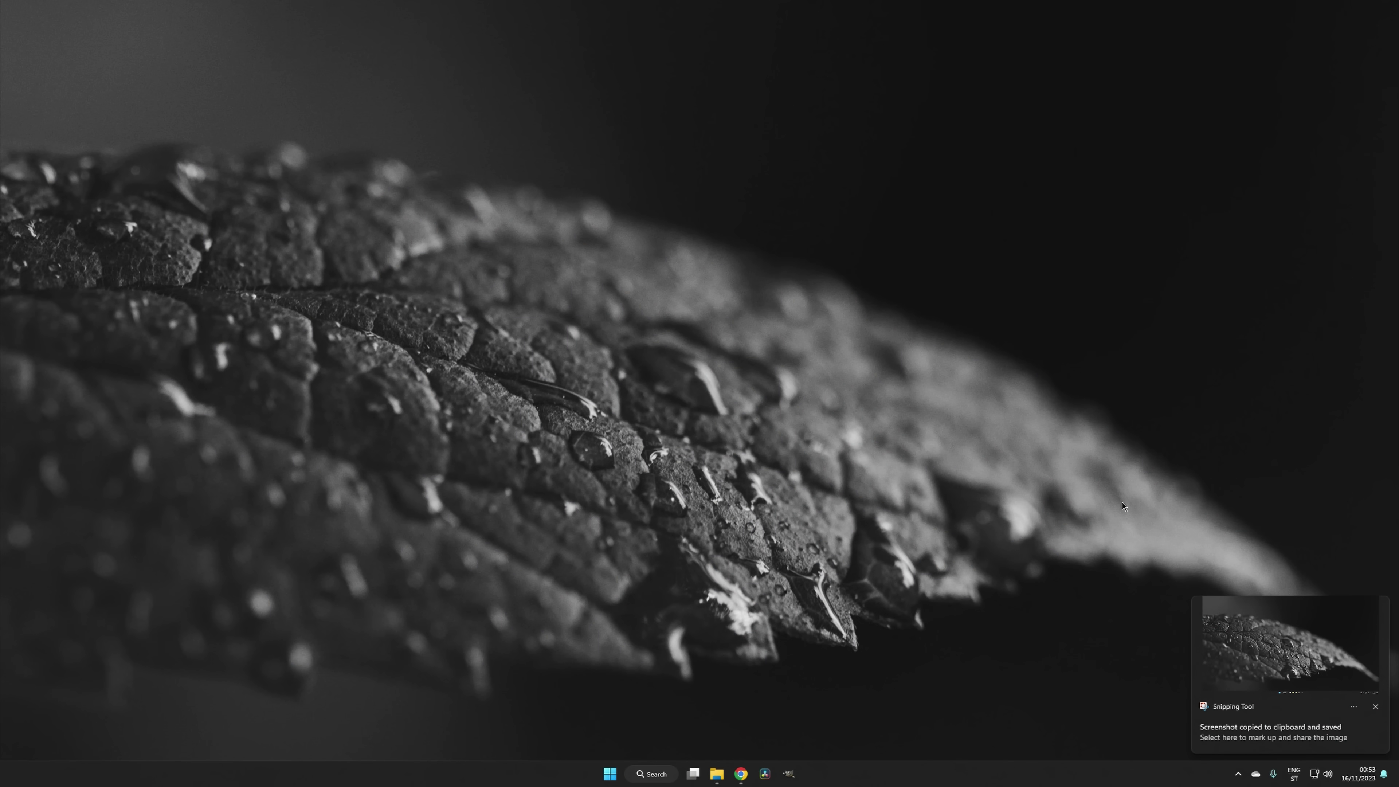
pyautogui.click(1295, 657)
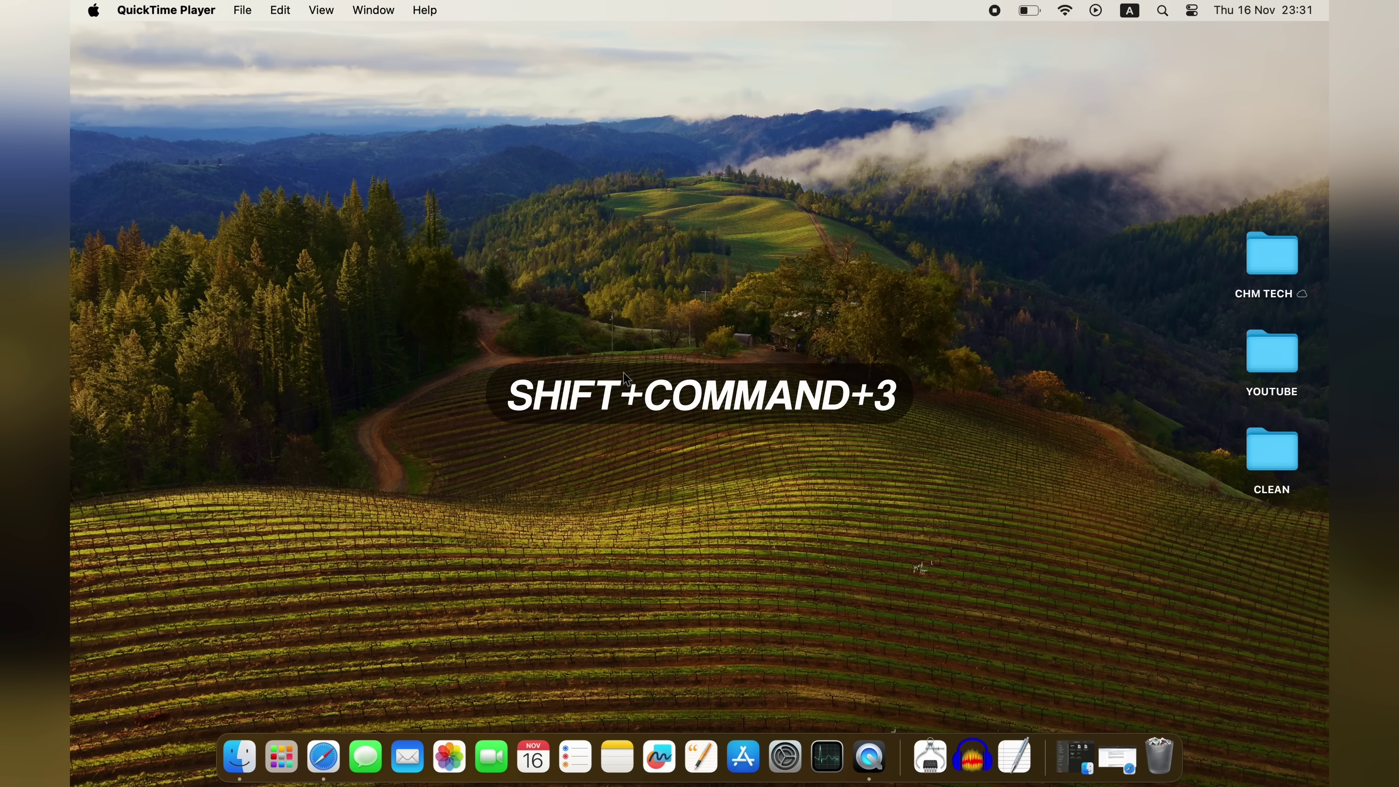
# - Save a full-screen screenshot to the desktop, then paste a clipboard screenshot into the untitled Pages document
pyautogui.press('super+shift+3')
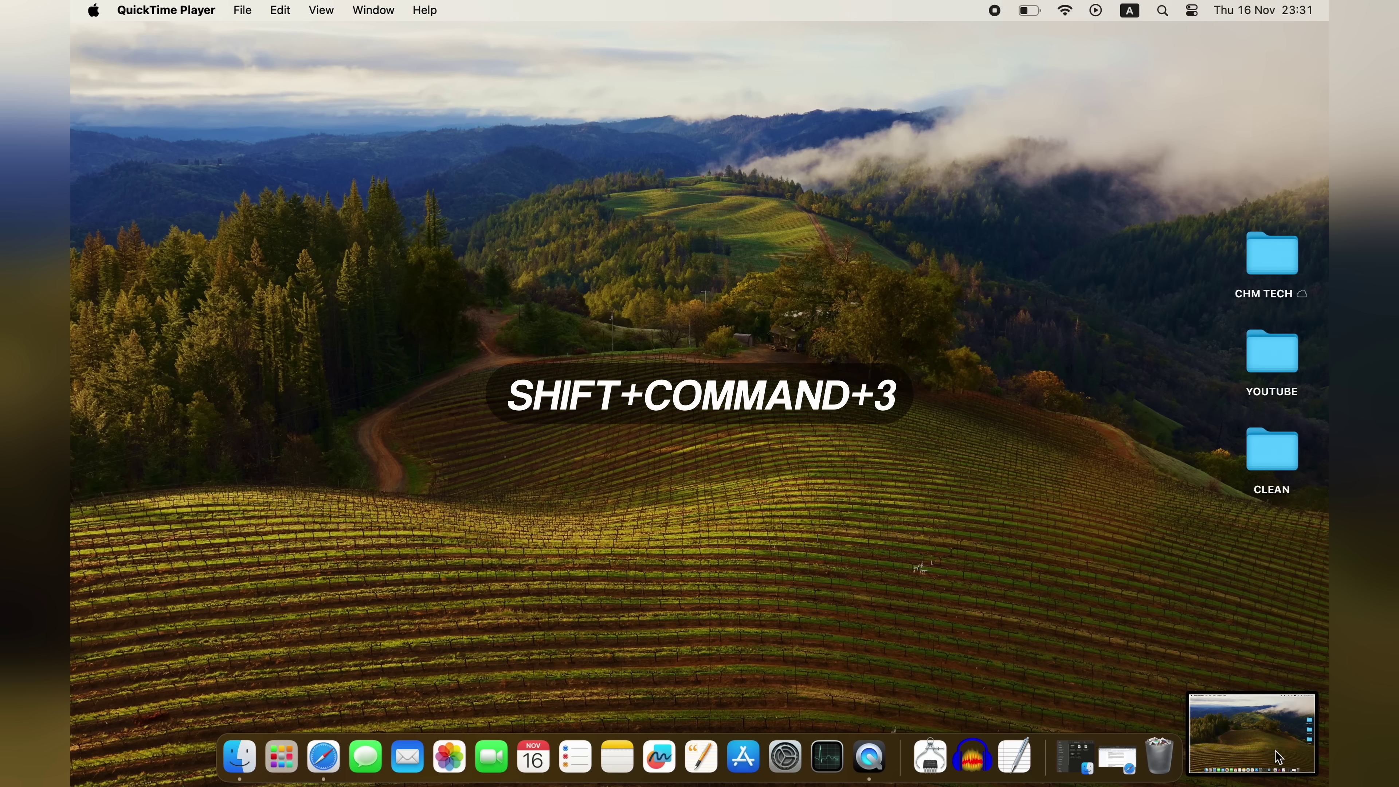
pyautogui.click(1261, 741)
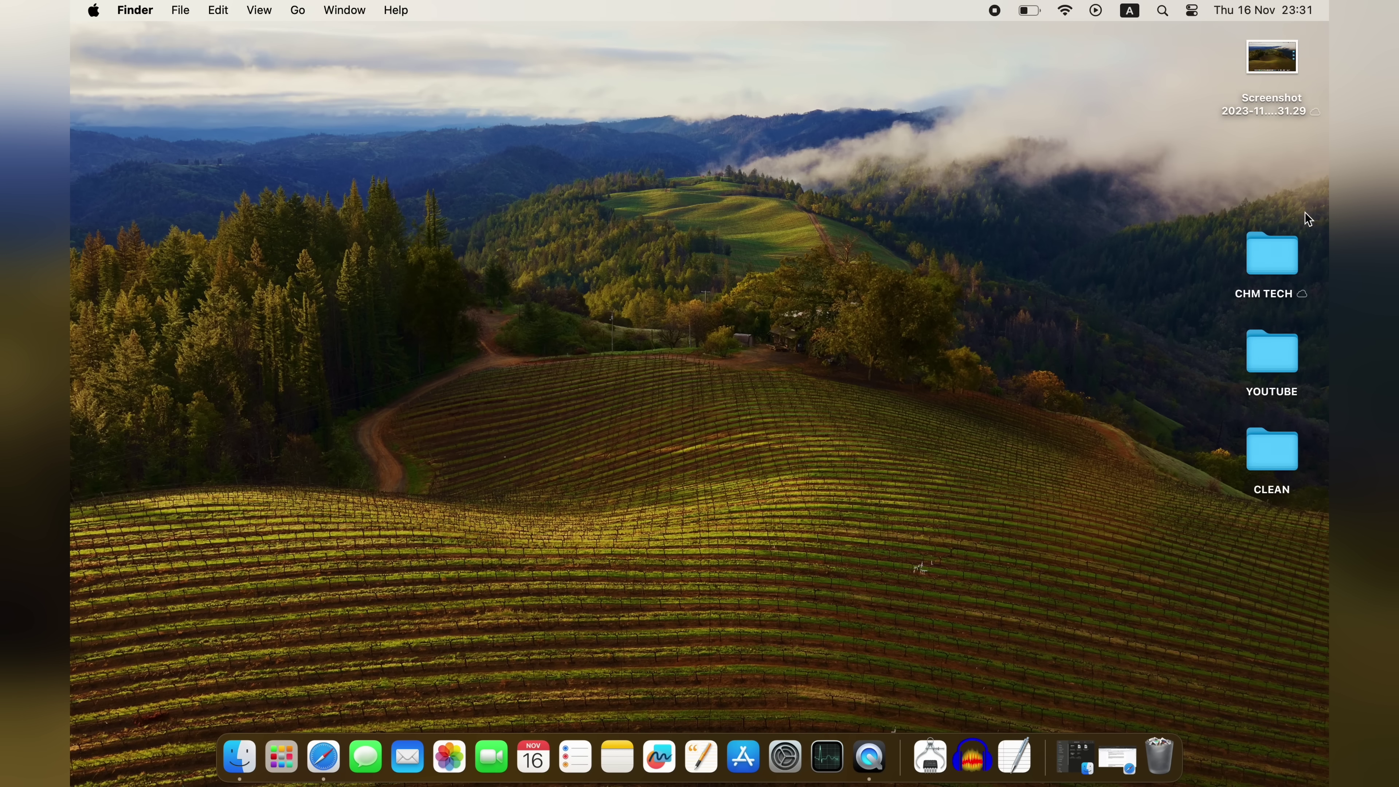
pyautogui.click(1285, 79)
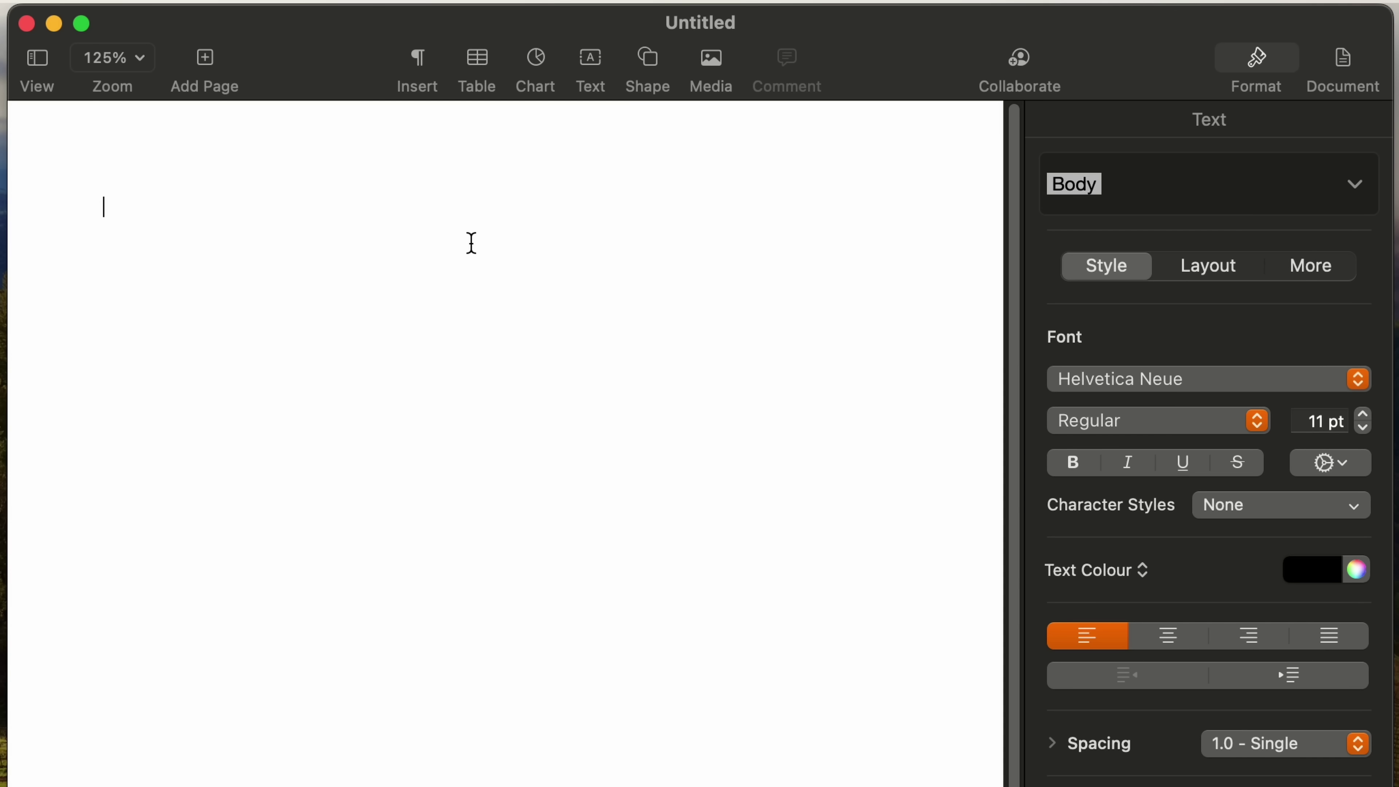
pyautogui.press('super+v')
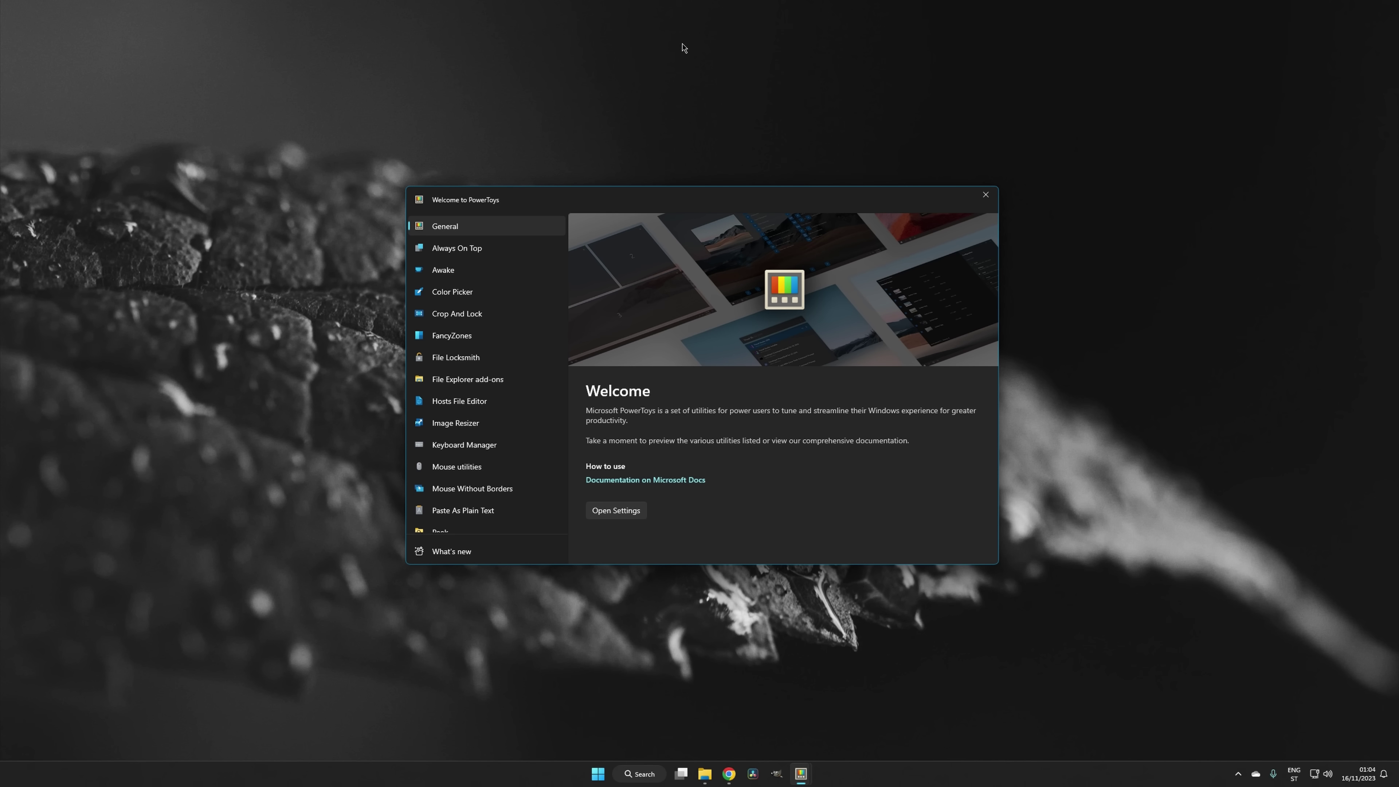
# - Snip a rectangle around the PowerToys Welcome window with Windows+Shift+S
pyautogui.press('super+shift+s')
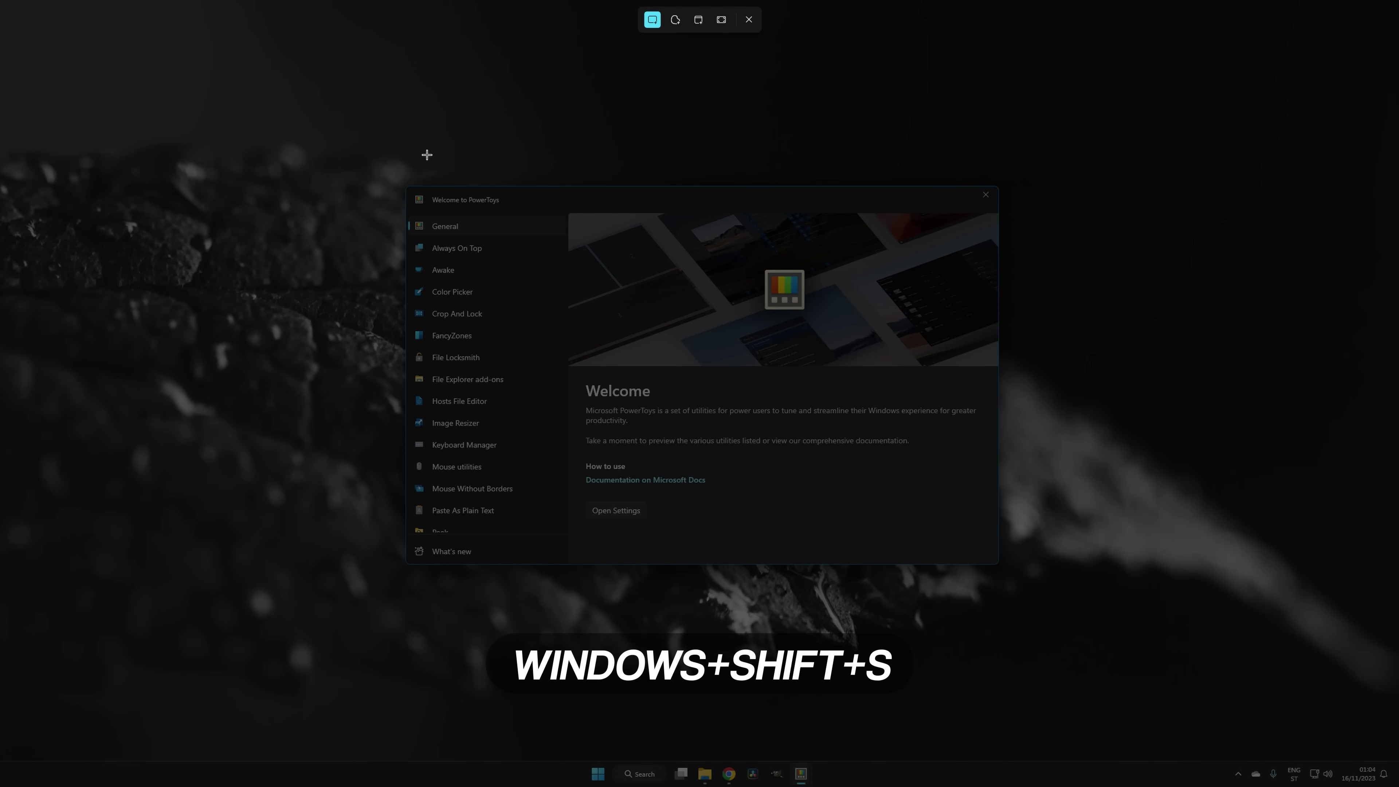
pyautogui.moveTo(383, 171); pyautogui.dragTo(1019, 577)
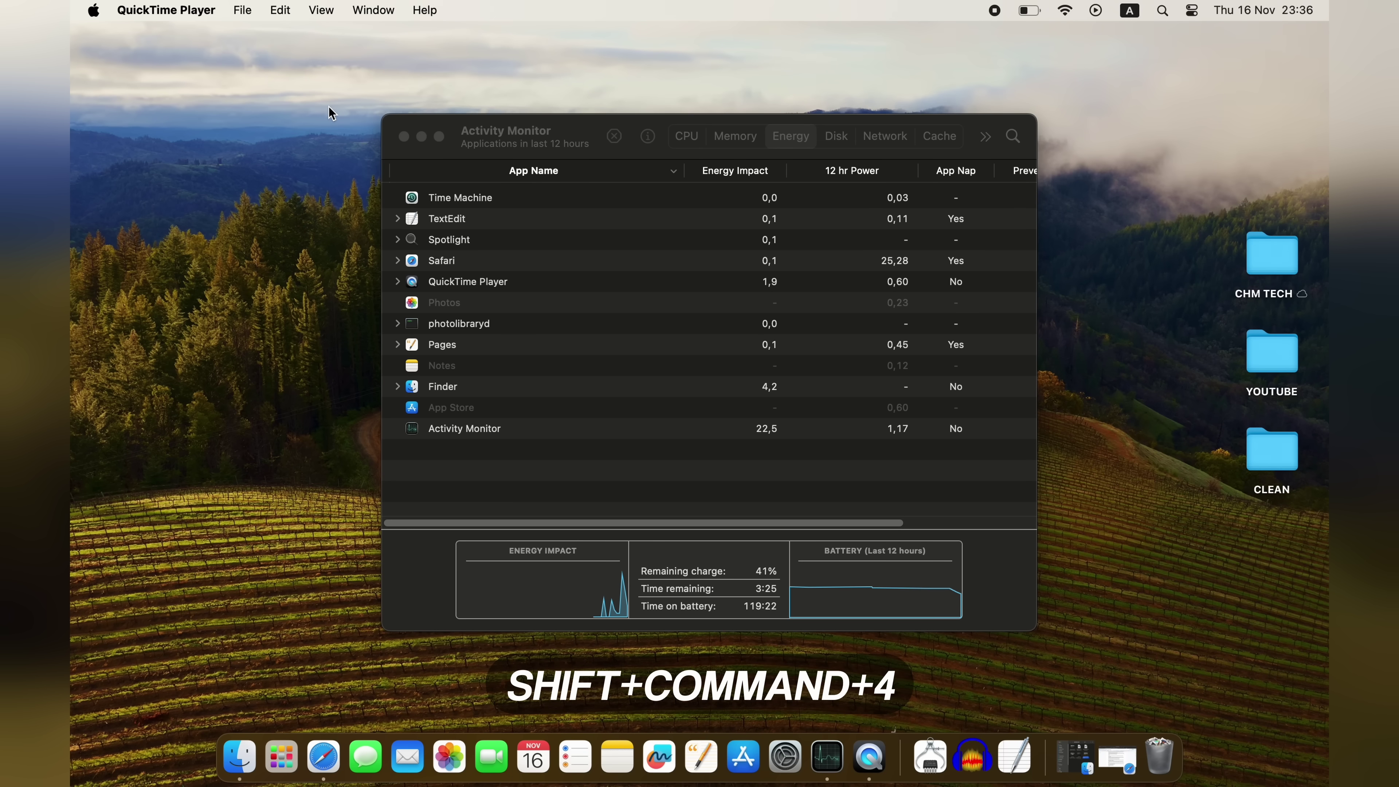
# - Drag a Shift+Command+4 area capture around the Activity Monitor window
pyautogui.moveTo(340, 100); pyautogui.dragTo(1049, 646)
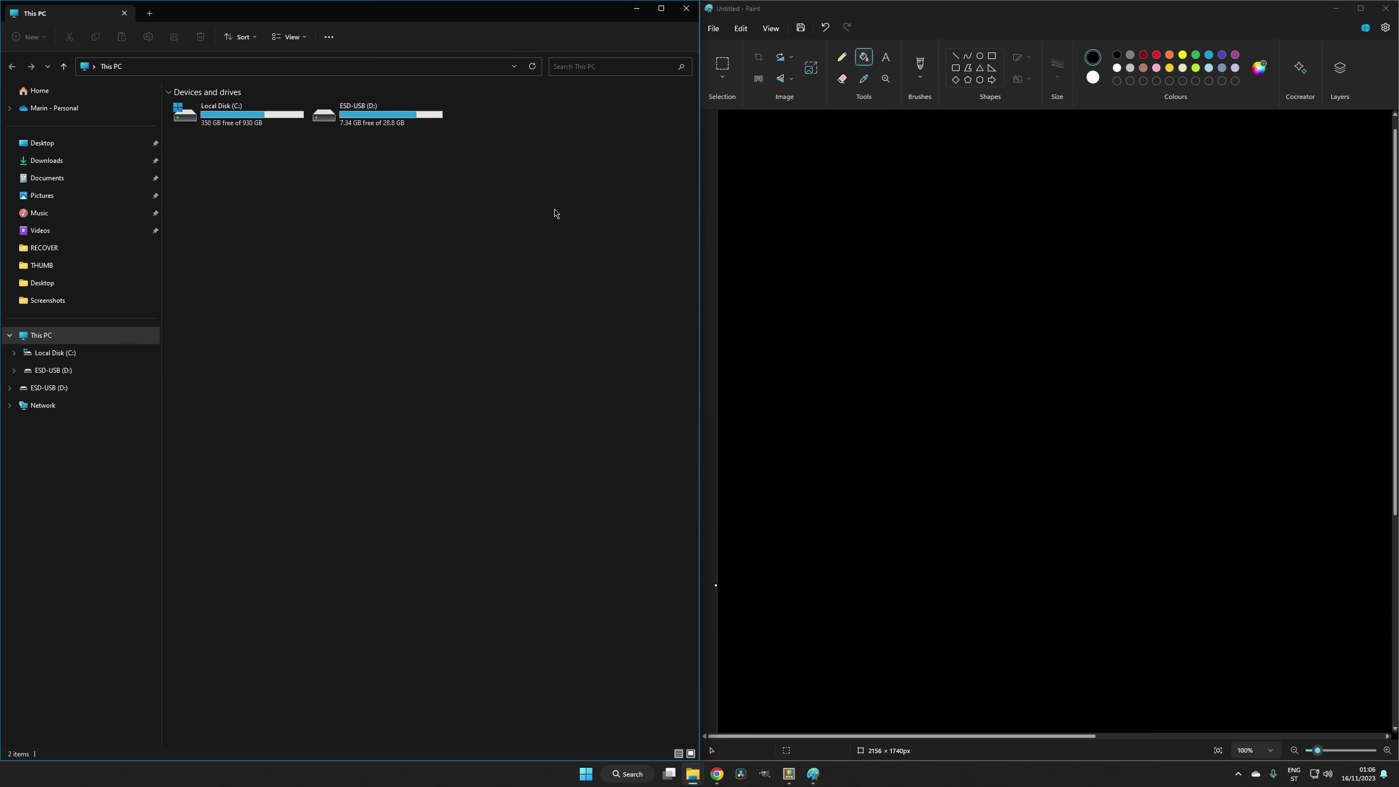
# - Paste the File Explorer capture into Paint, then take a window screenshot of Mac System Settings
pyautogui.click(987, 29)
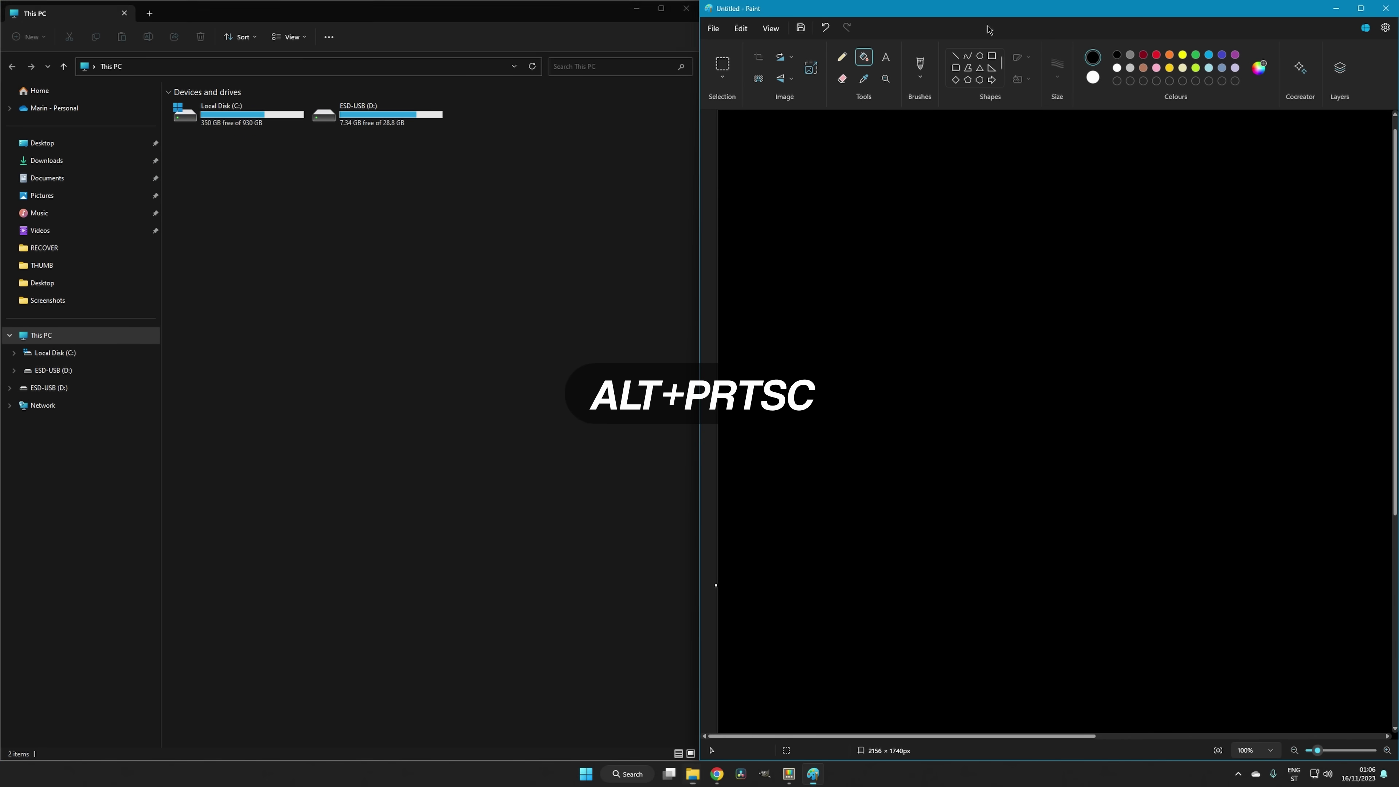
pyautogui.hotkey('ctrl', 'v')
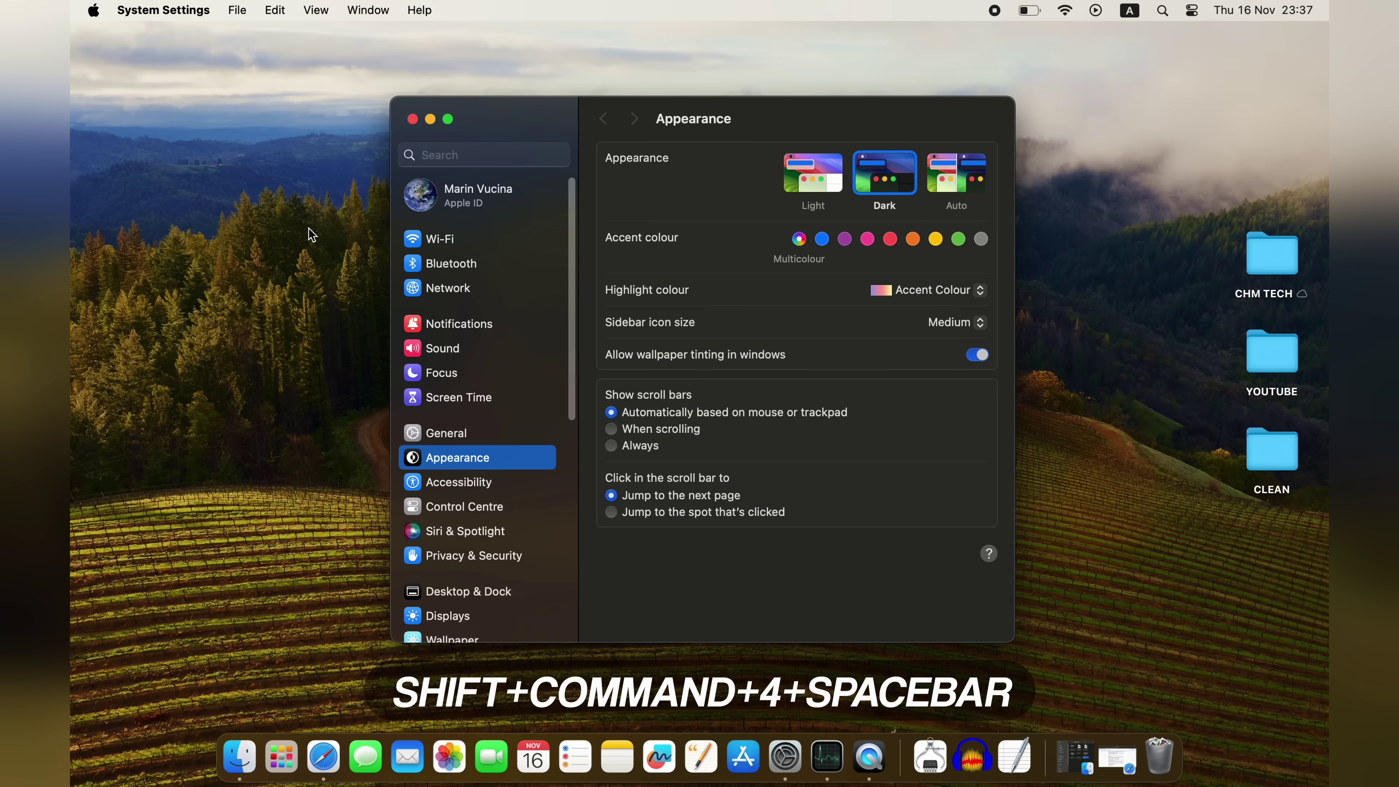
pyautogui.press('shift+super+4')
pyautogui.press('space')
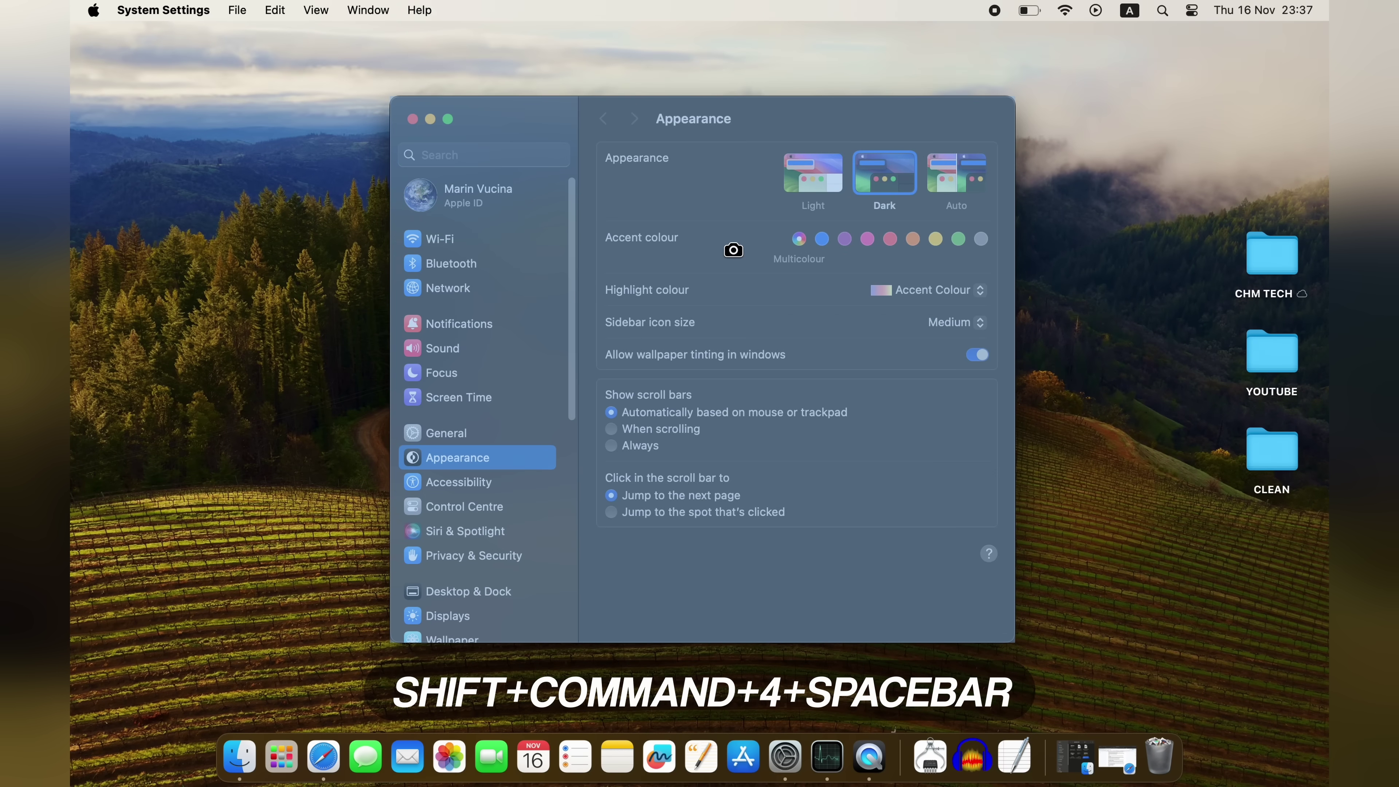
pyautogui.click(737, 256)
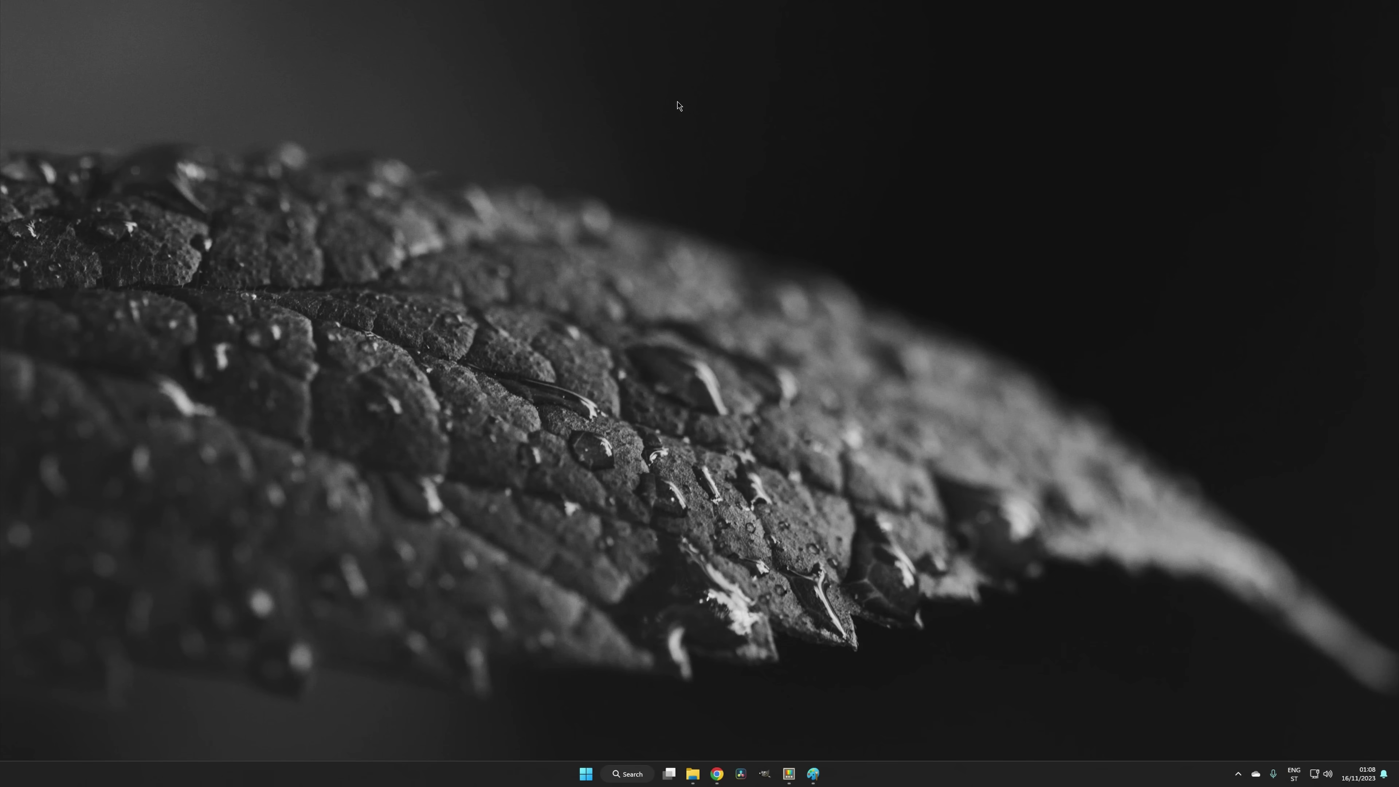
# - Take a Freeform-mode snip by tracing a small region of the desktop
pyautogui.press('super+shift+s')
pyautogui.click(675, 22)
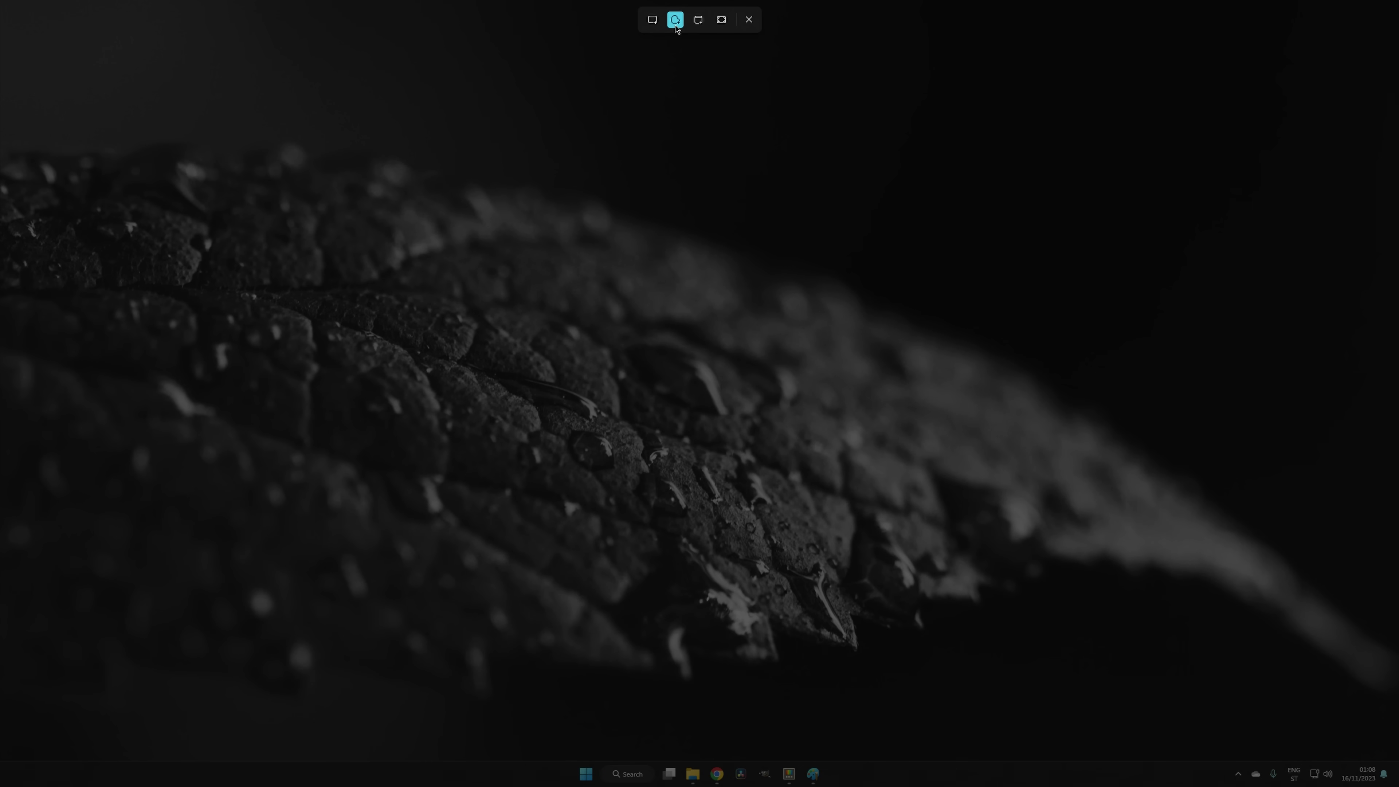
pyautogui.moveTo(579, 210)
pyautogui.mouseDown()
pyautogui.moveTo(712, 138)
pyautogui.moveTo(805, 416)
pyautogui.moveTo(567, 336)
pyautogui.moveTo(581, 200)
pyautogui.mouseUp()
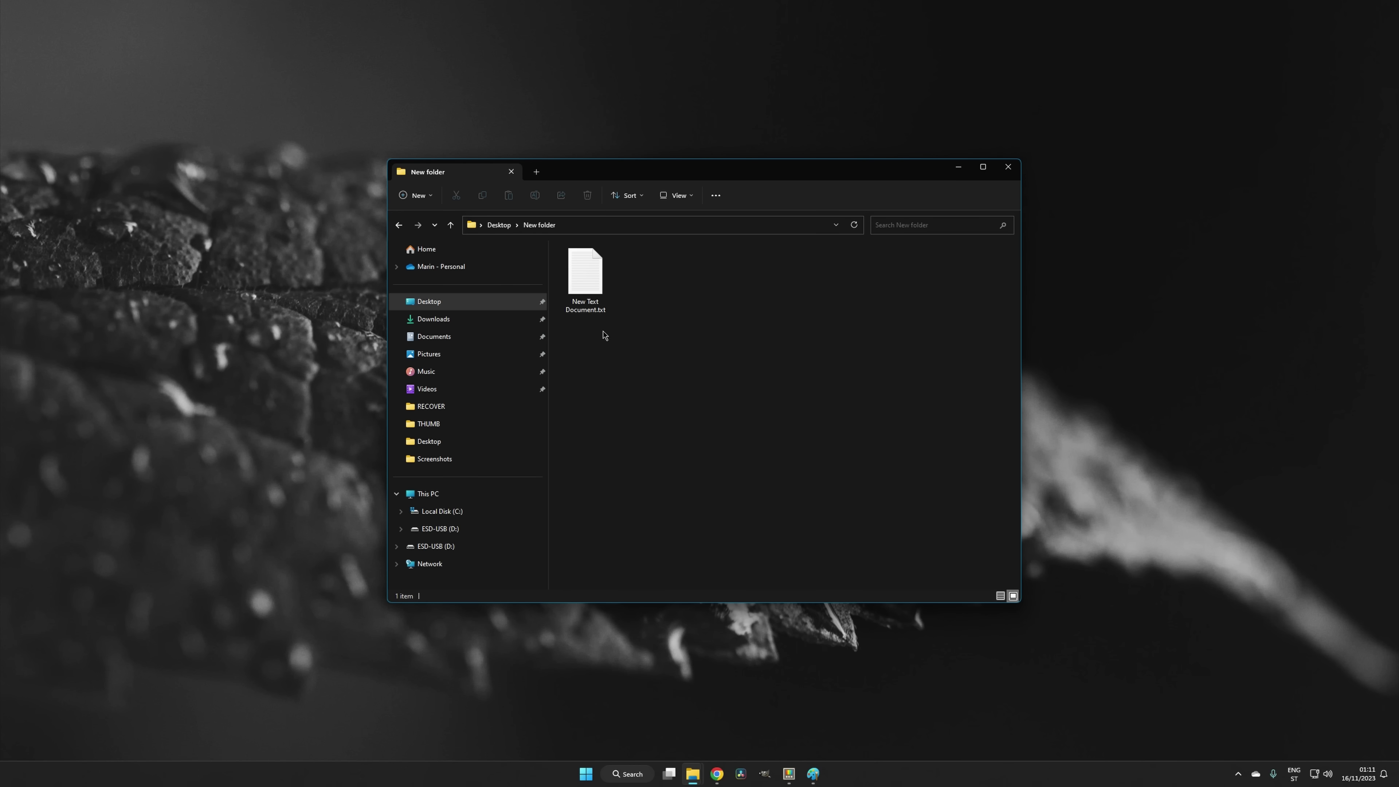
# - Rename New Text Document.txt in File Explorer, typing 'text' as the new name
pyautogui.click(575, 270)
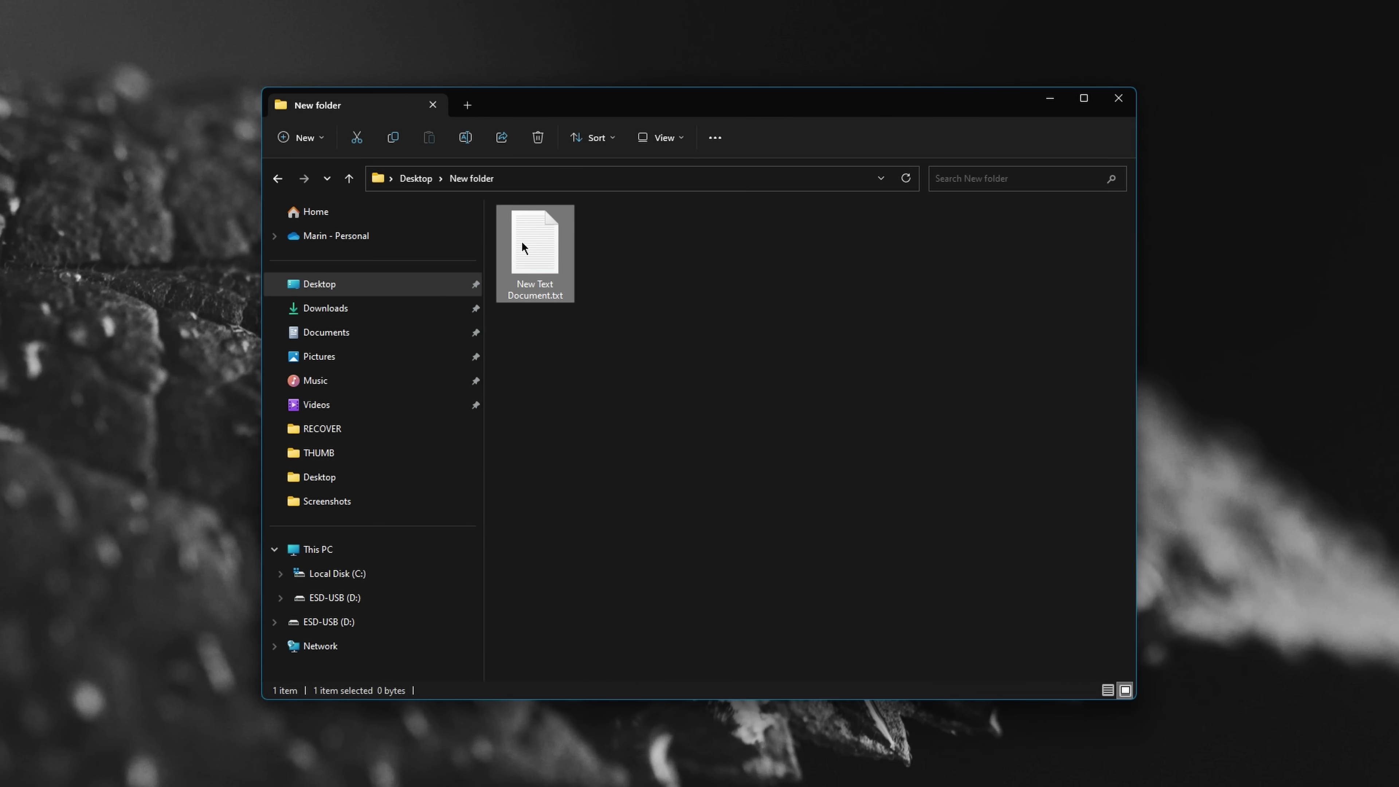
pyautogui.press('F2')
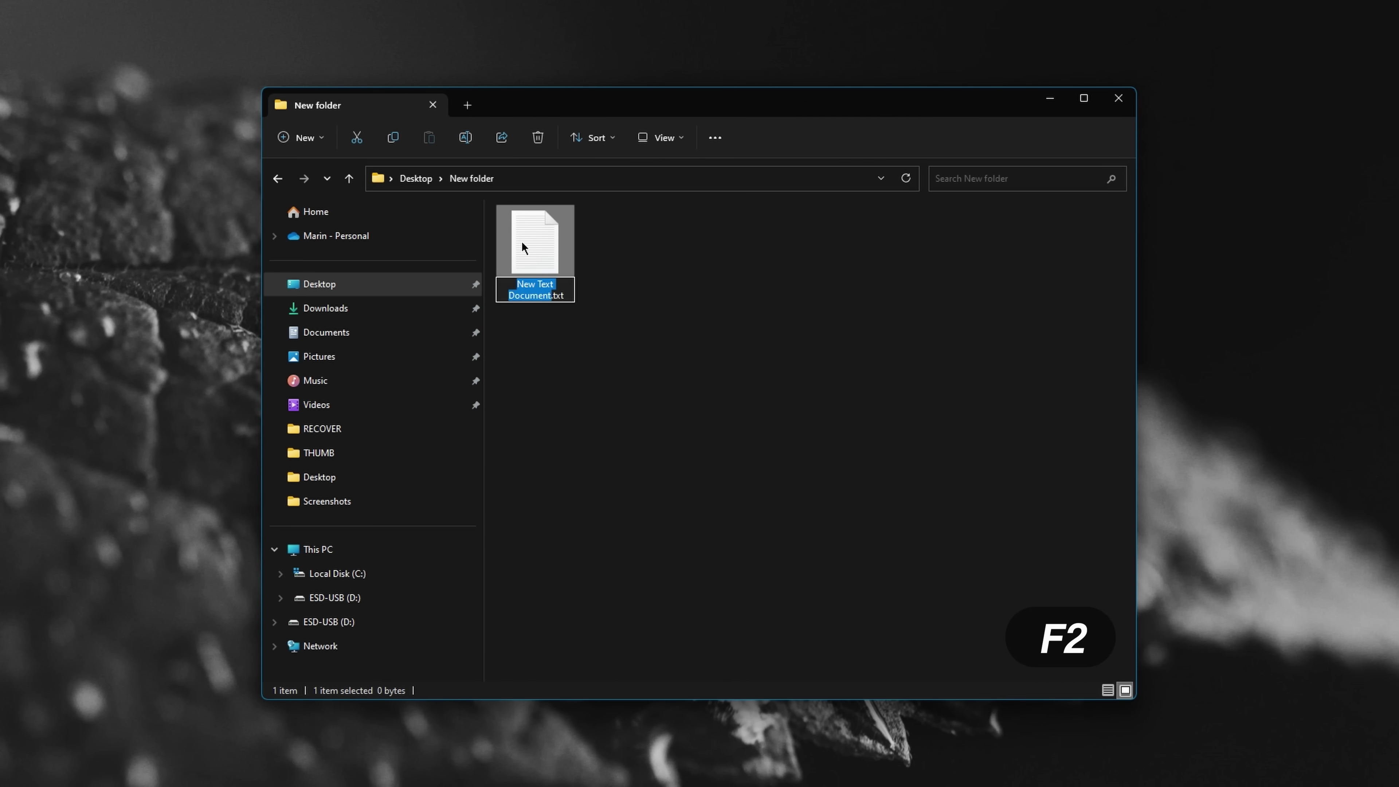
pyautogui.rightClick(522, 242)
pyautogui.click(601, 259)
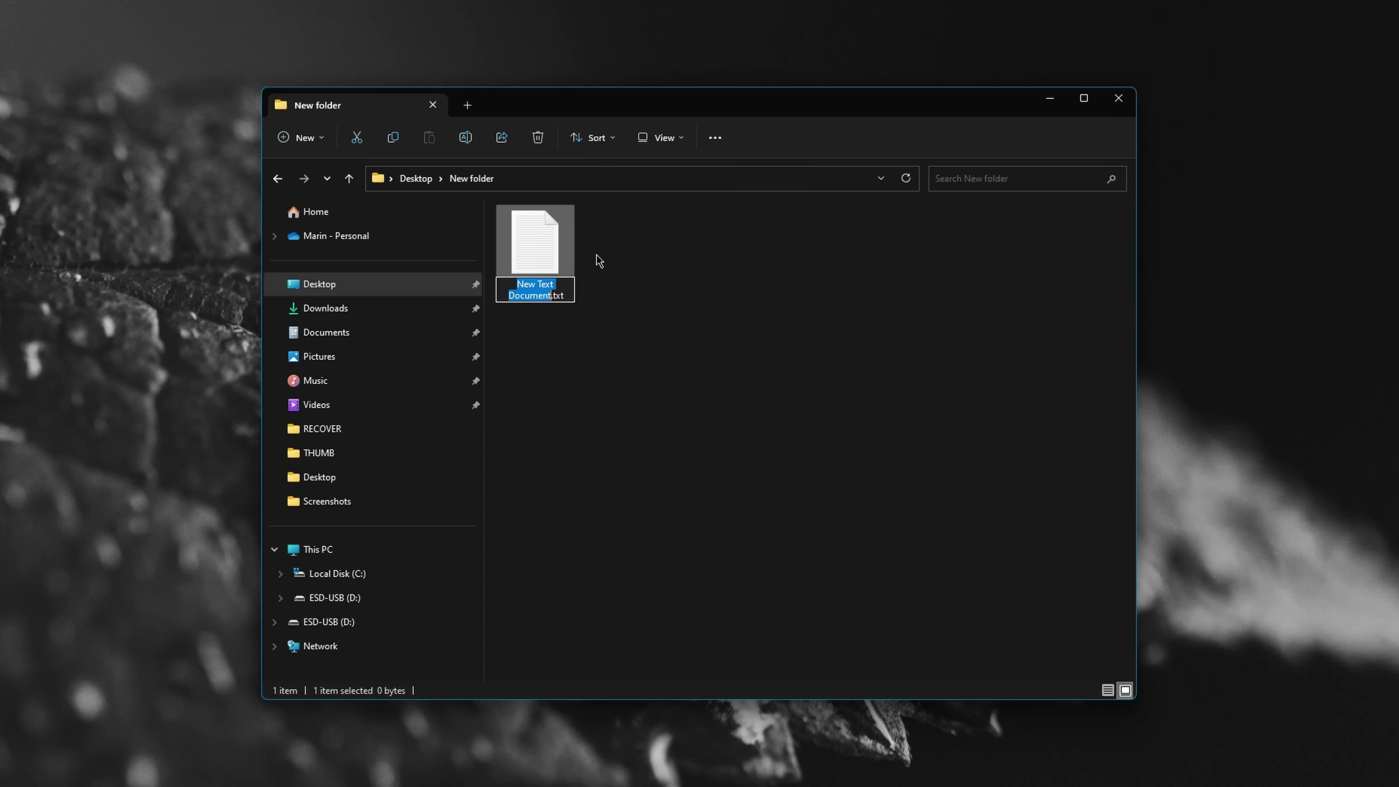
pyautogui.write('text')
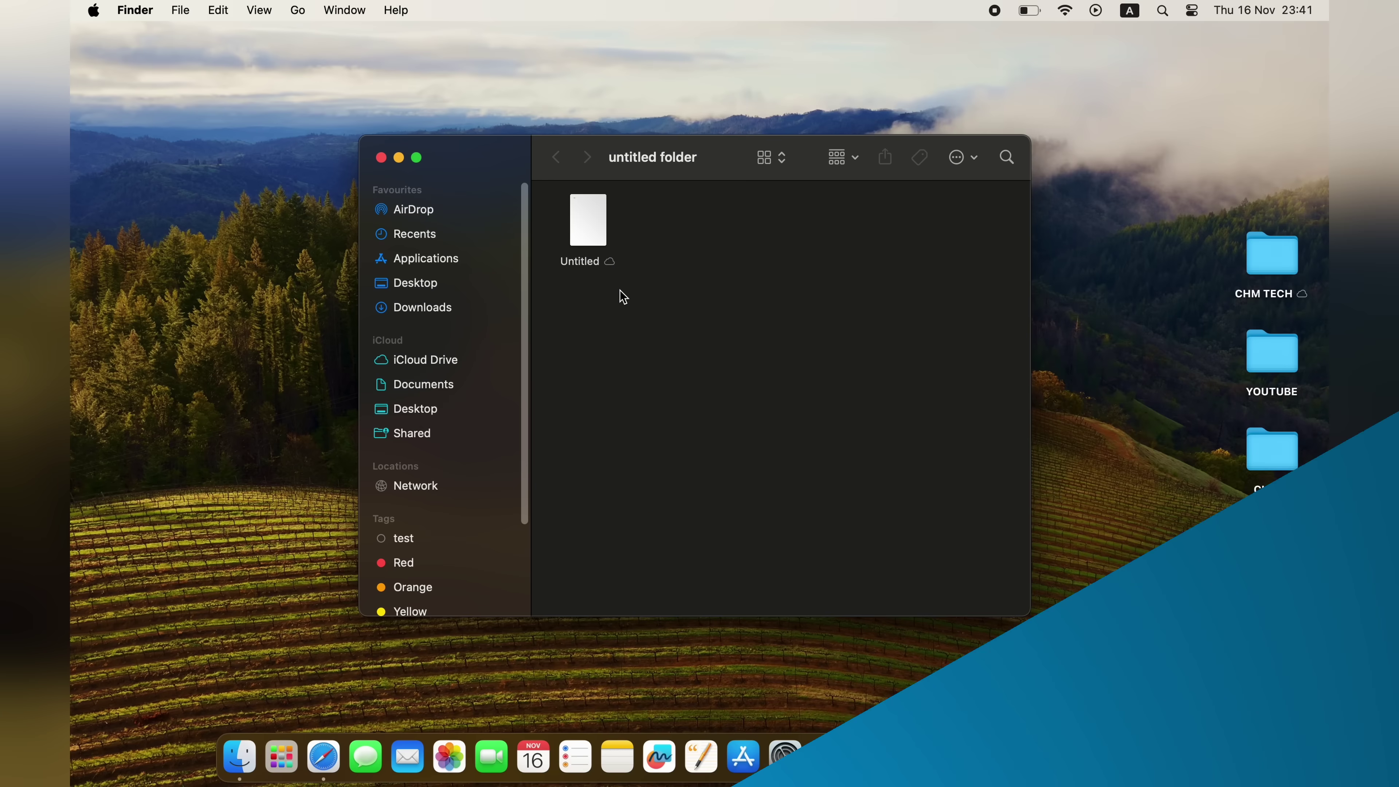
# - Rename the Untitled file in Finder to TEST
pyautogui.click(587, 217)
pyautogui.press('Return')
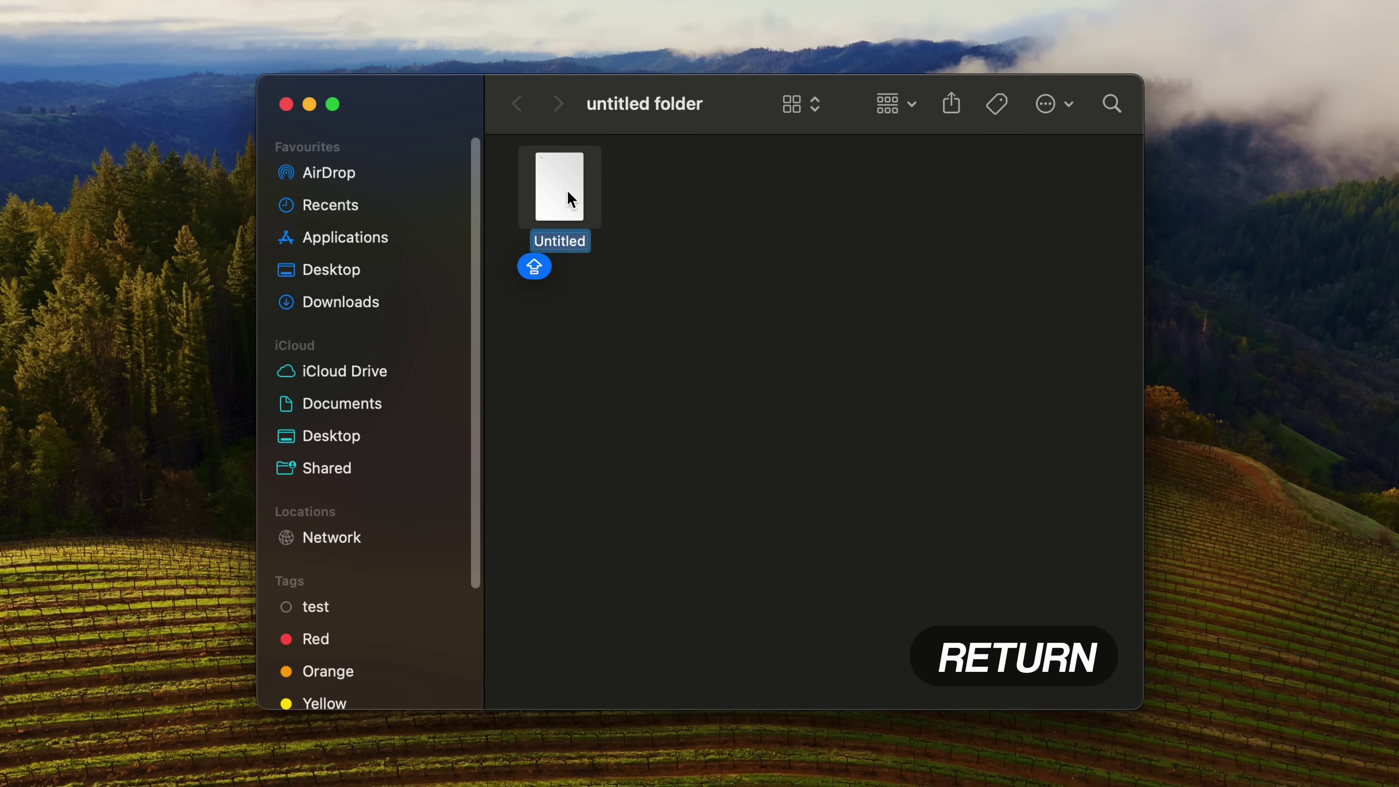
pyautogui.rightClick(570, 198)
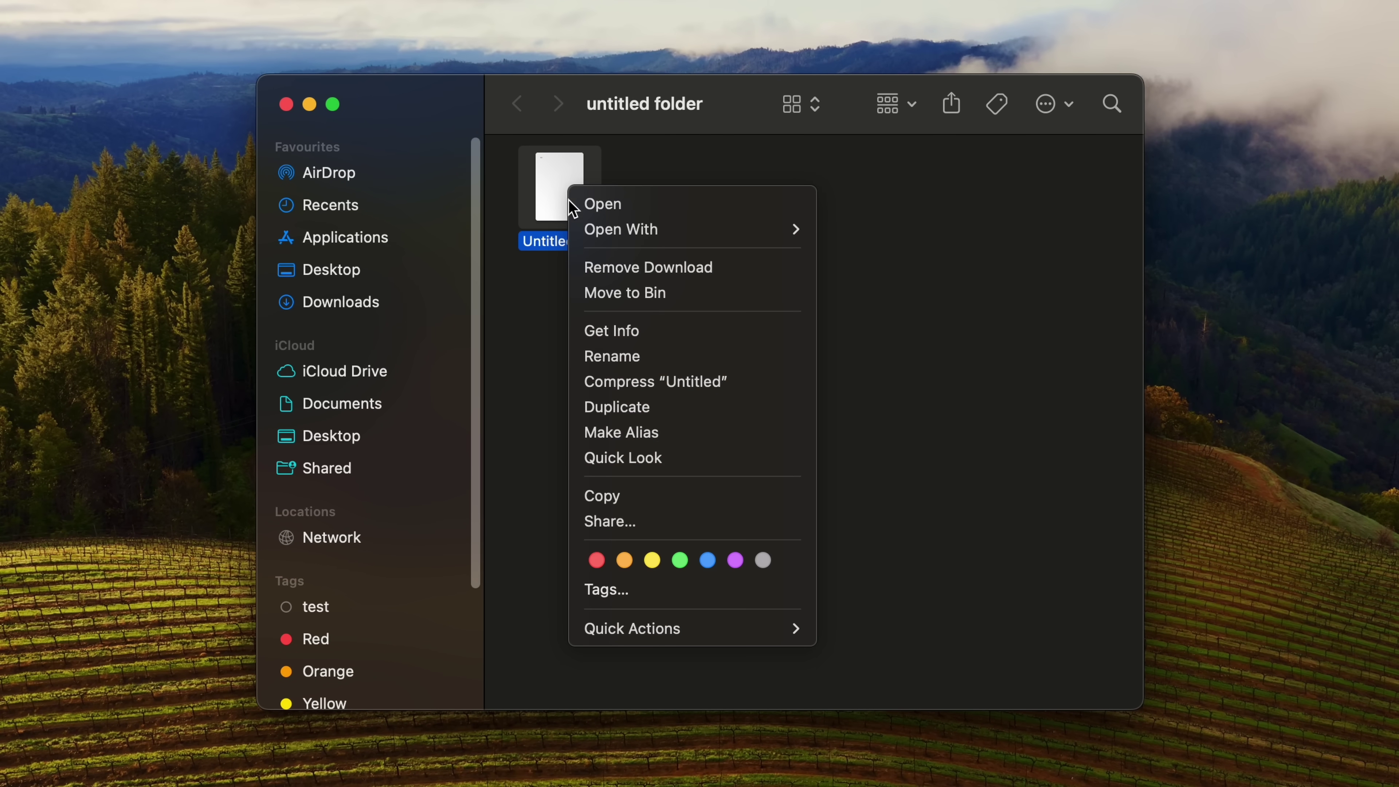
pyautogui.click(628, 363)
pyautogui.write('TEST.txt')
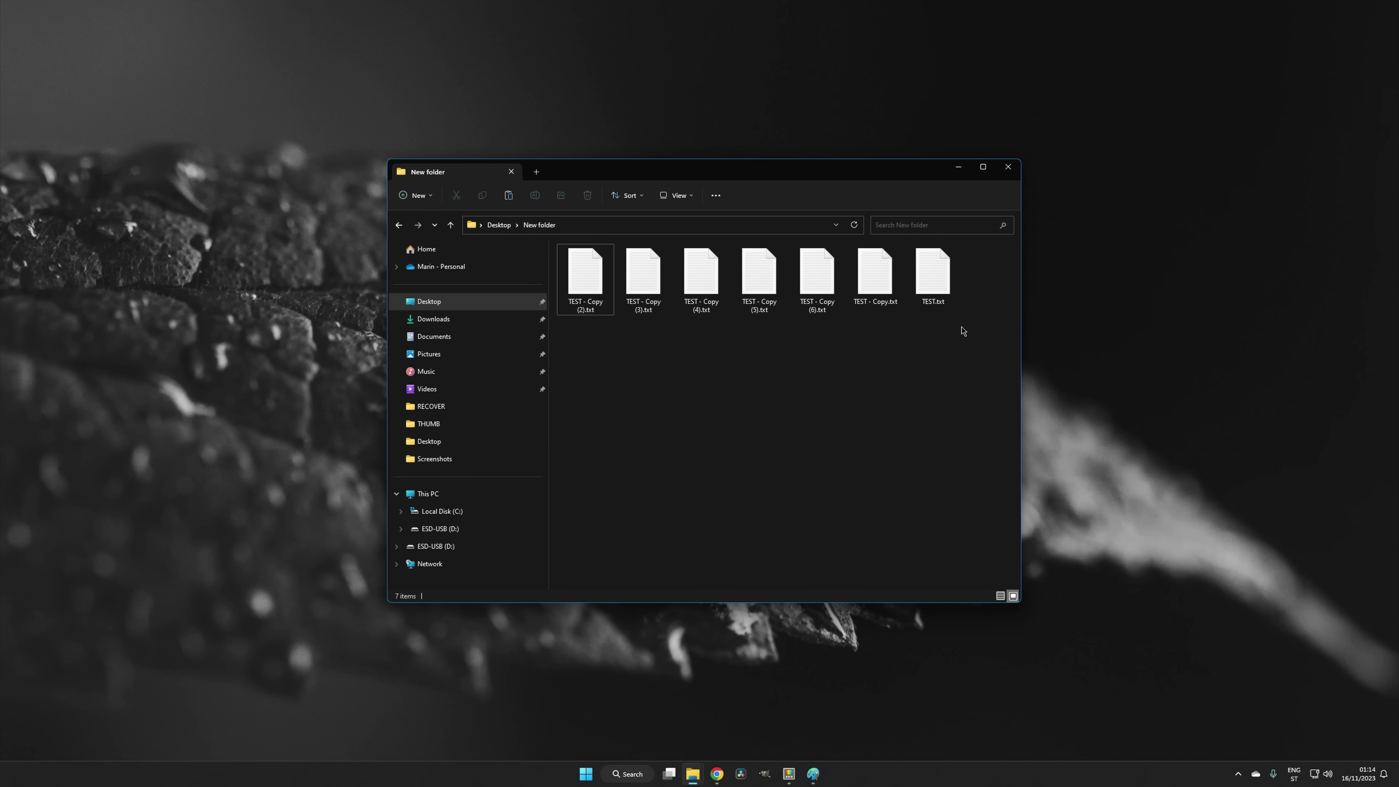
# - Batch-rename all seven text files to TEST FILES (1).txt through TEST FILES (7).txt, then deselect them
pyautogui.hotkey('ctrl', 'a')
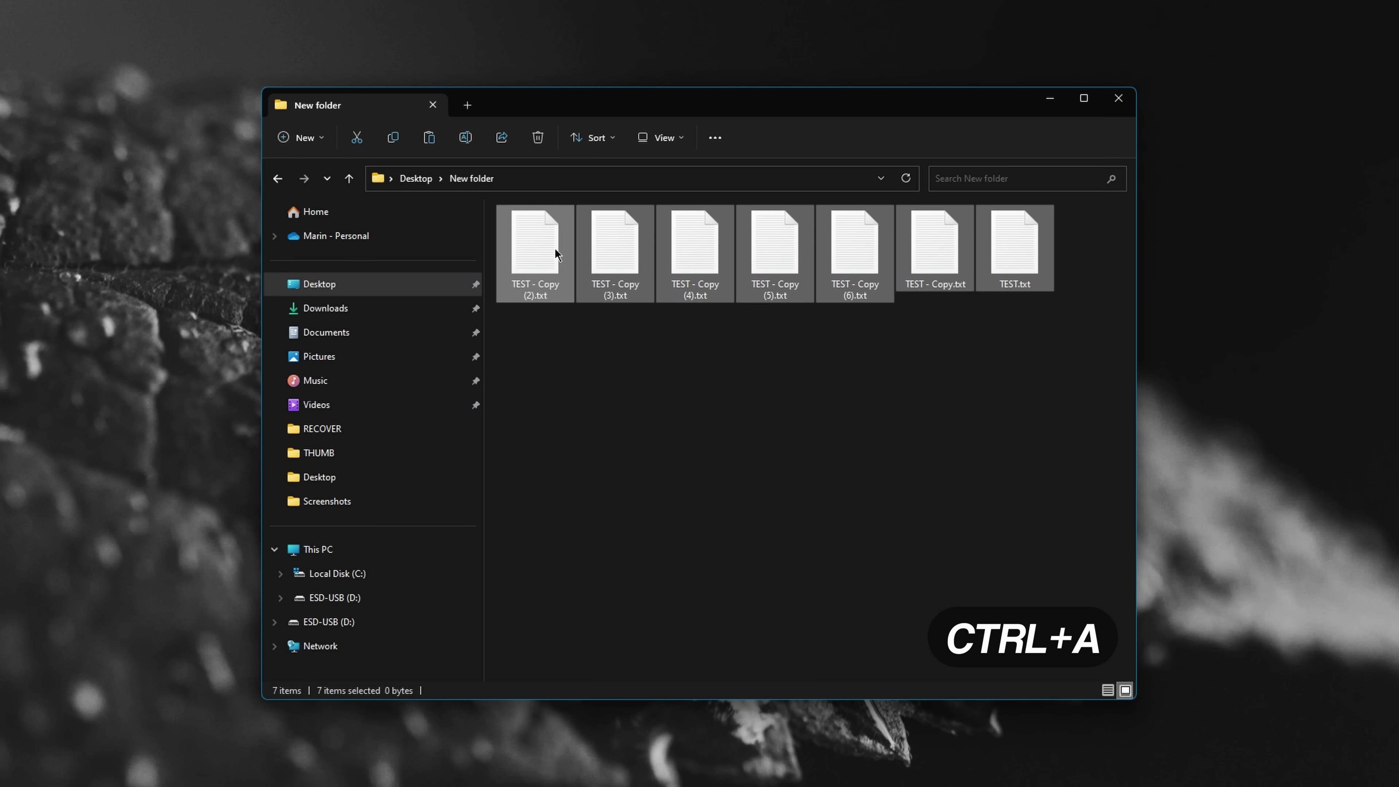
pyautogui.rightClick(556, 253)
pyautogui.click(631, 260)
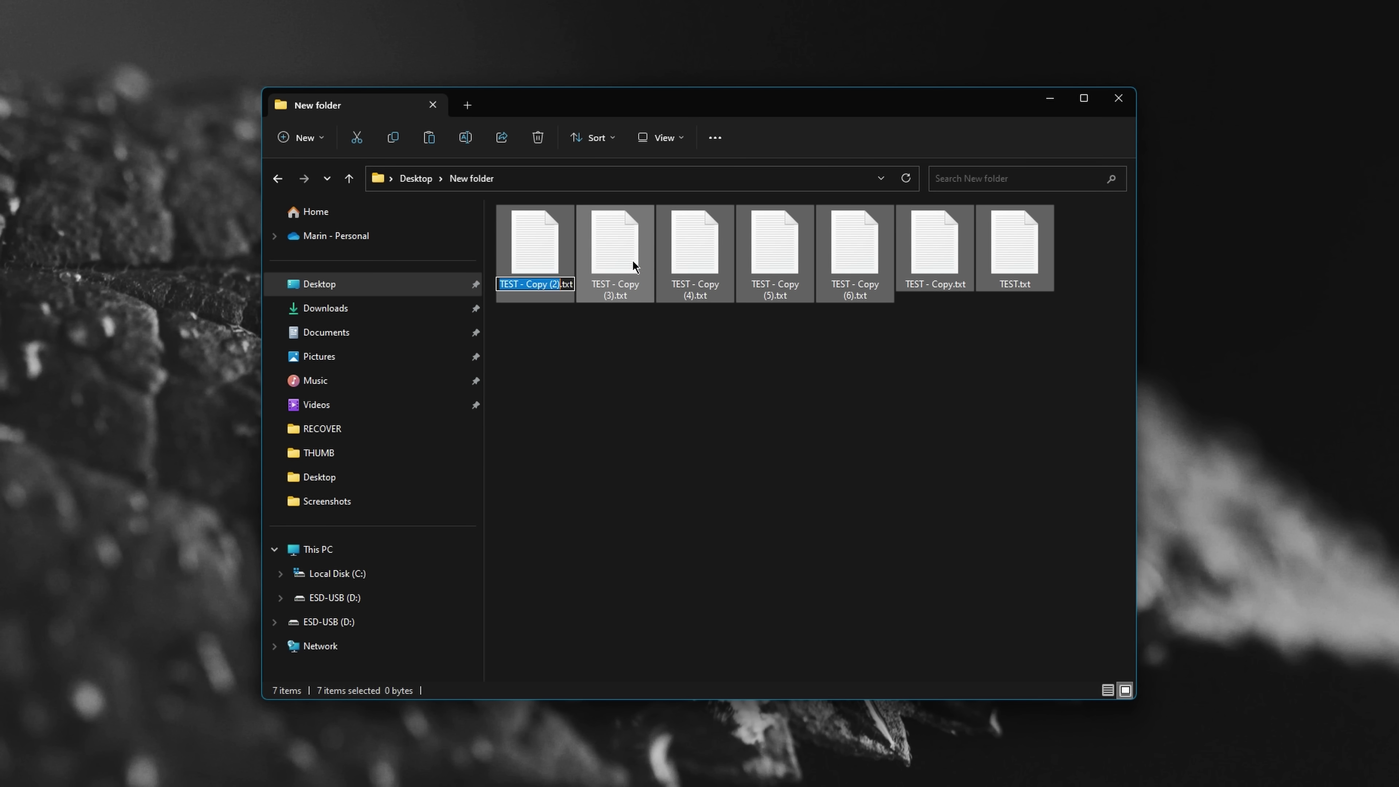
pyautogui.write('TEST FILES')
pyautogui.press('Return')
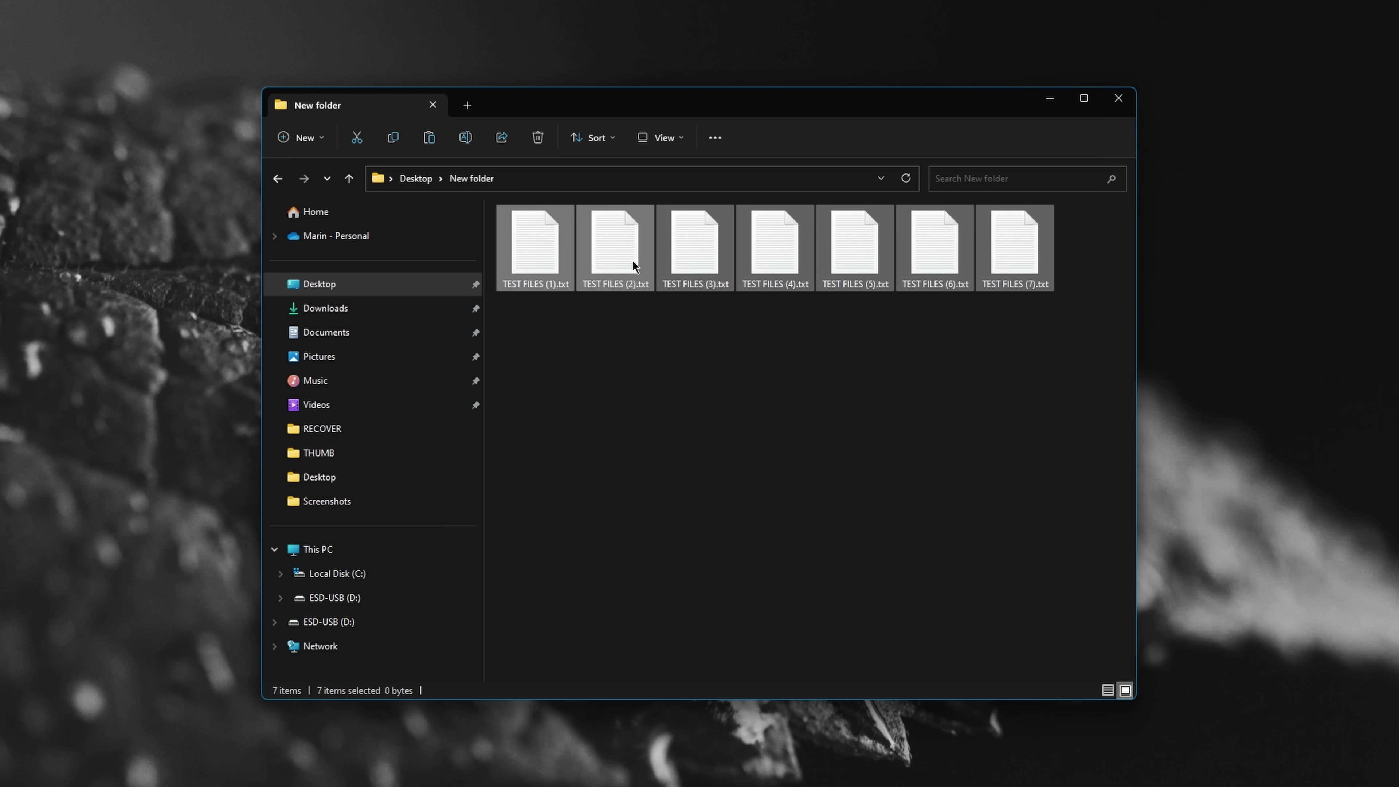
pyautogui.click(616, 326)
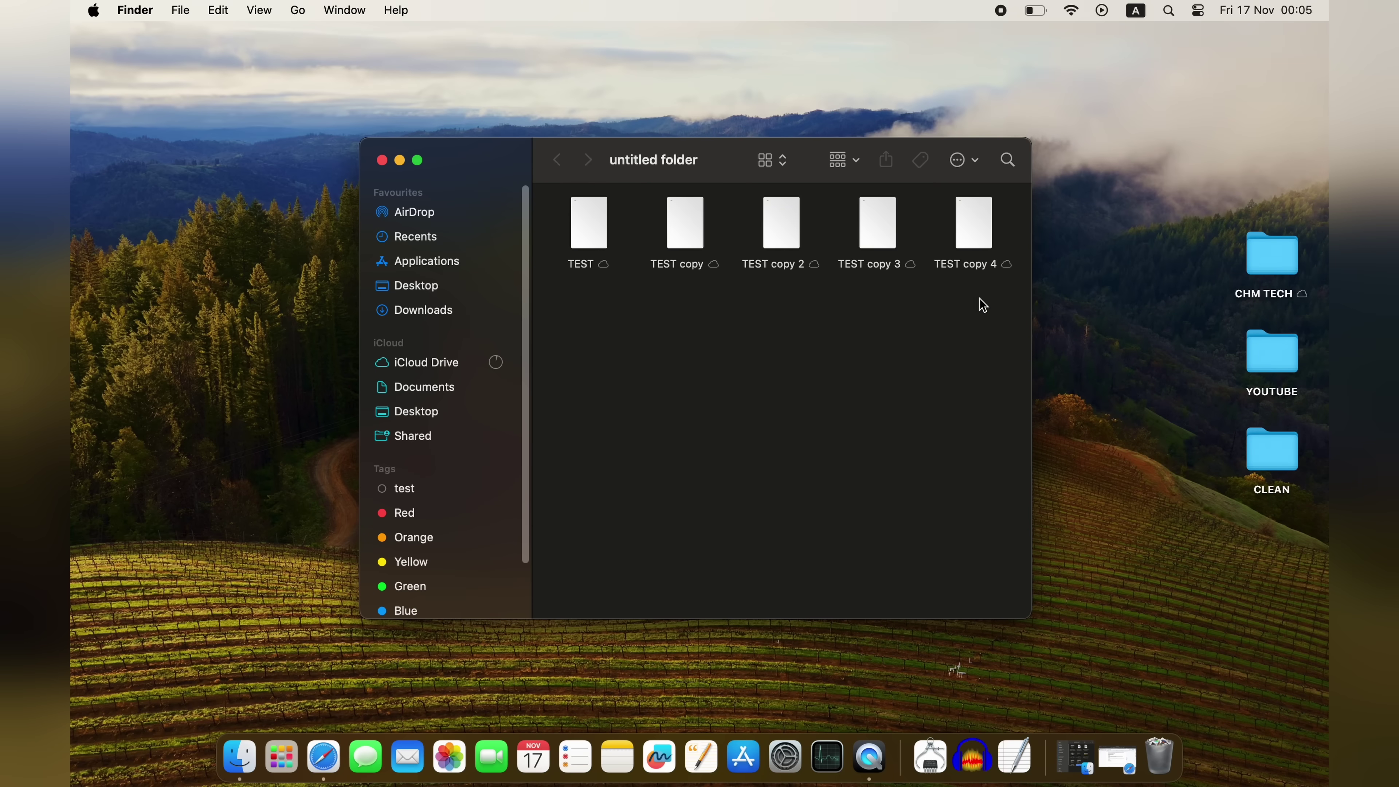
# - Batch-rename the five selected files in Format mode to Text File1 through Text File5
pyautogui.press('super+a')
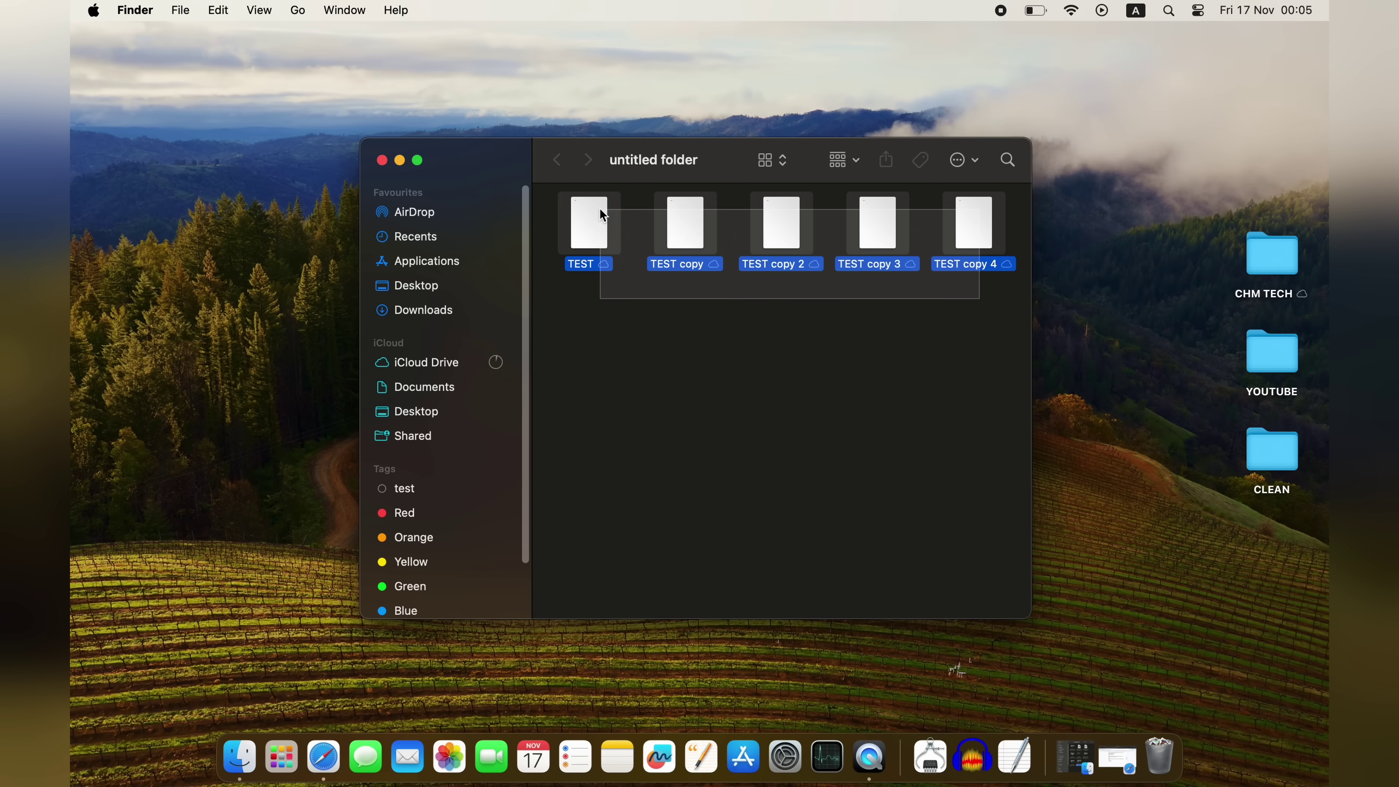
pyautogui.rightClick(602, 215)
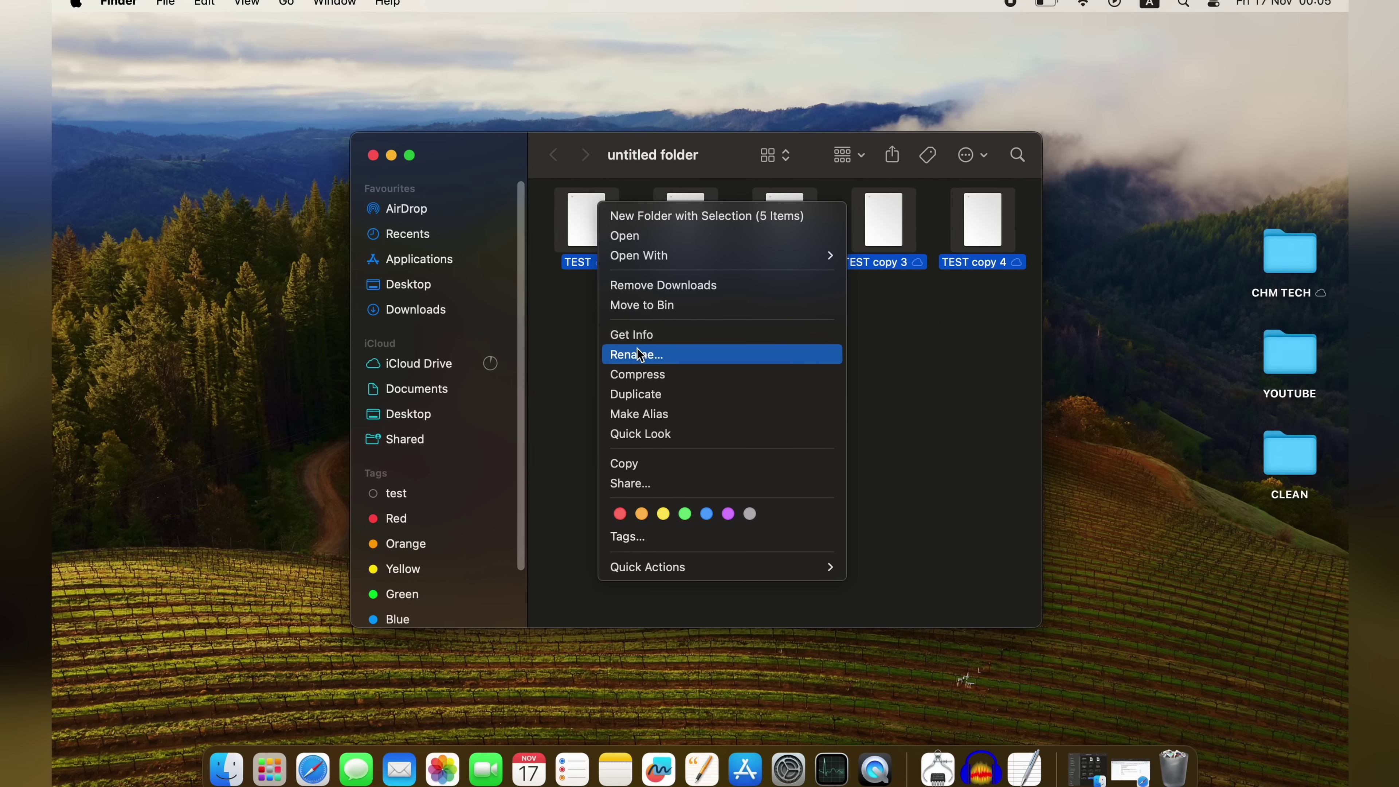
pyautogui.click(638, 353)
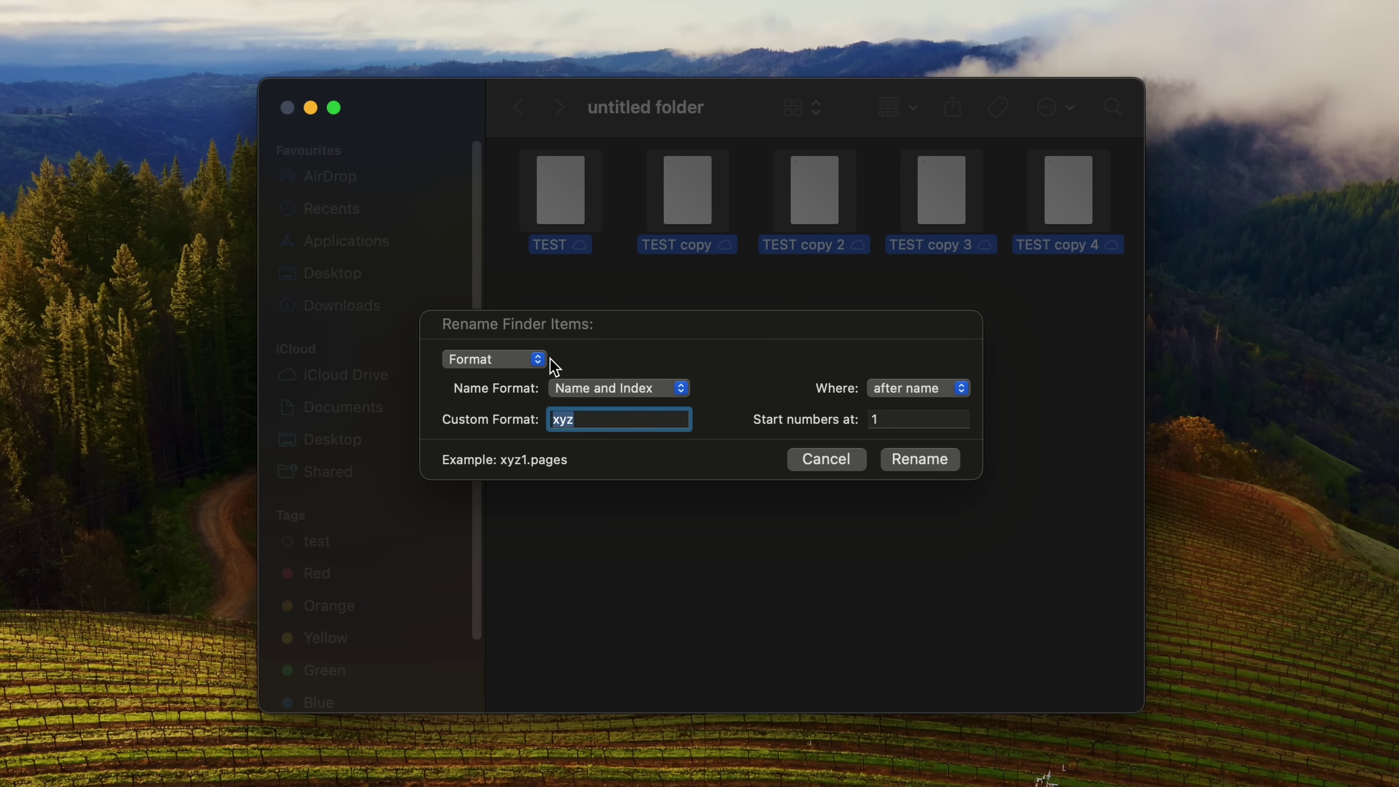
pyautogui.click(537, 359)
pyautogui.click(500, 362)
pyautogui.write('Text File')
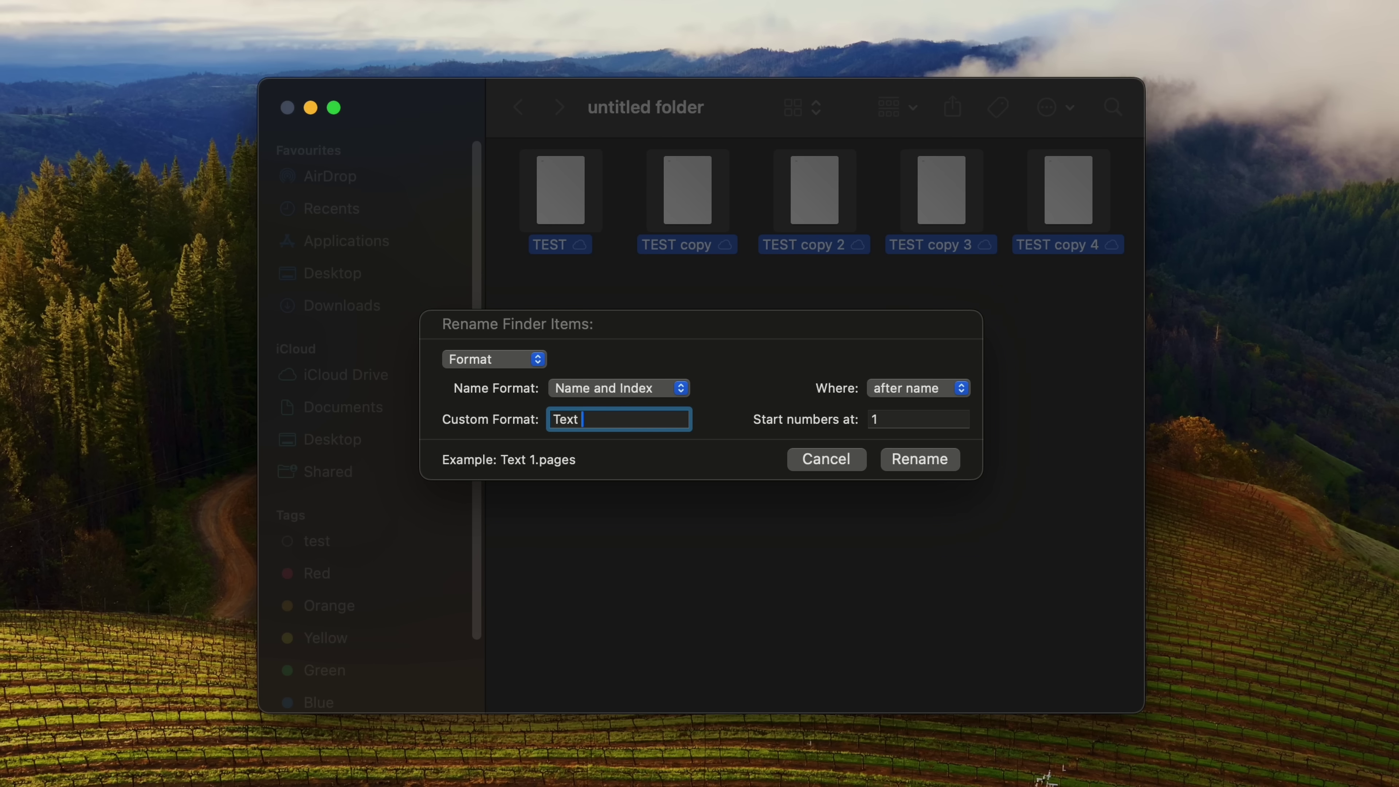
pyautogui.click(906, 473)
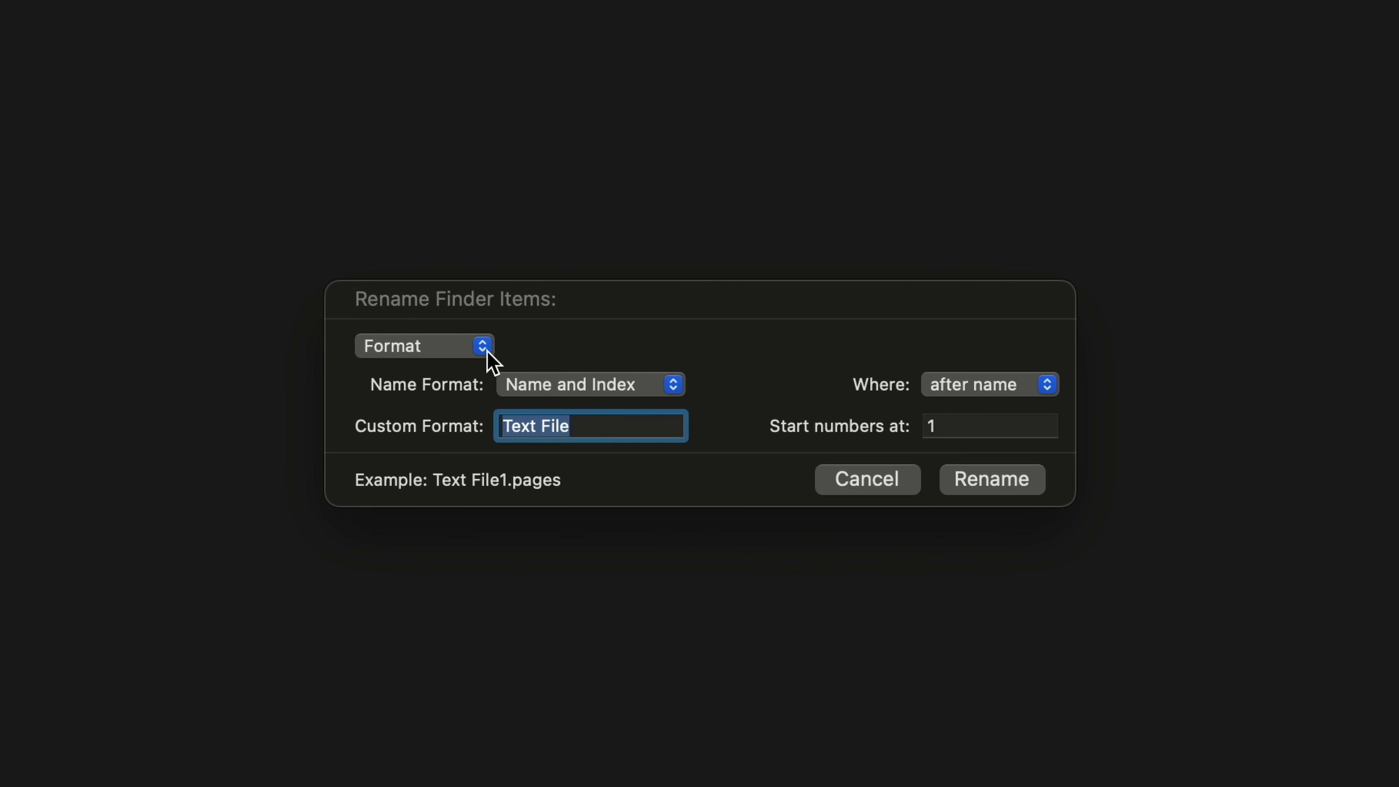
# - Switch the Rename Finder Items mode to Add Text and start editing the text to add
pyautogui.click(486, 352)
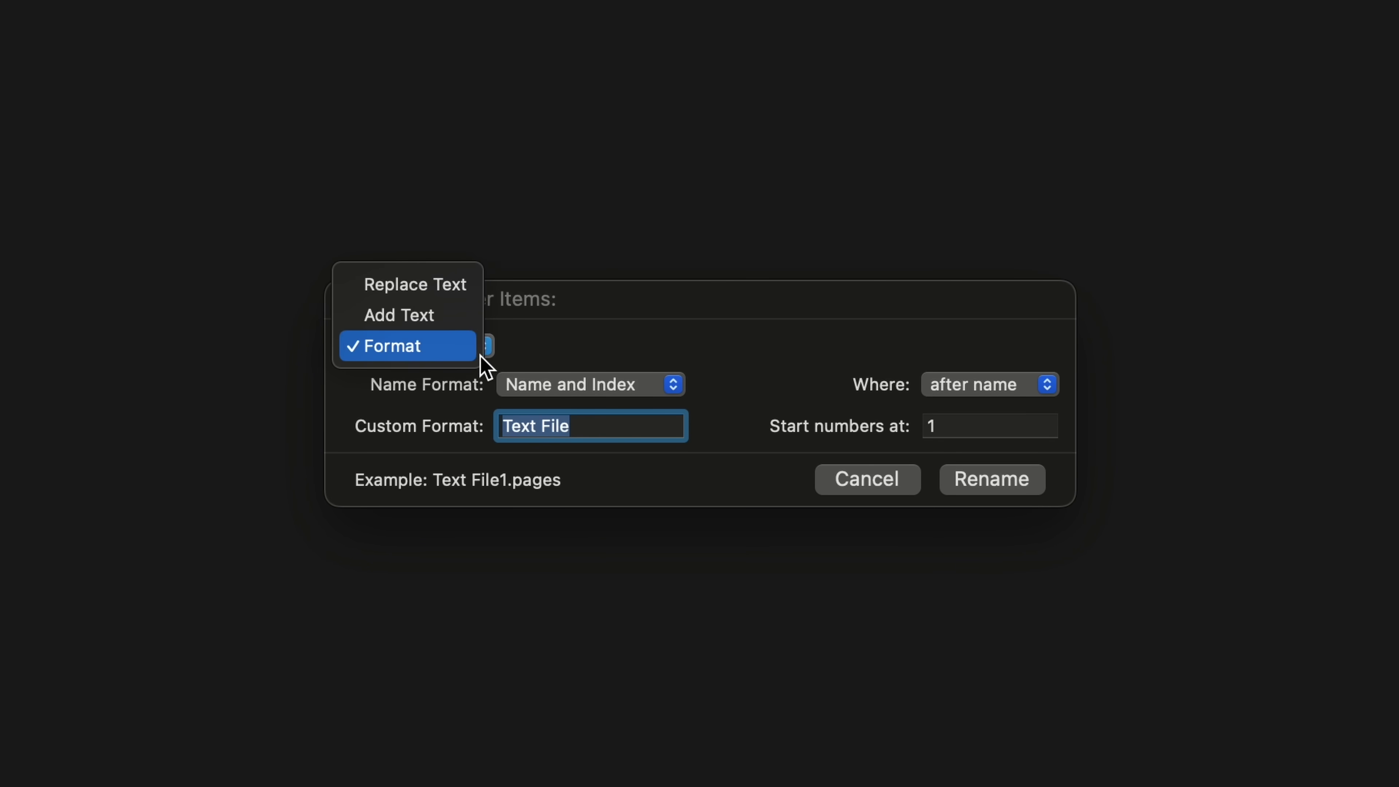
pyautogui.click(453, 316)
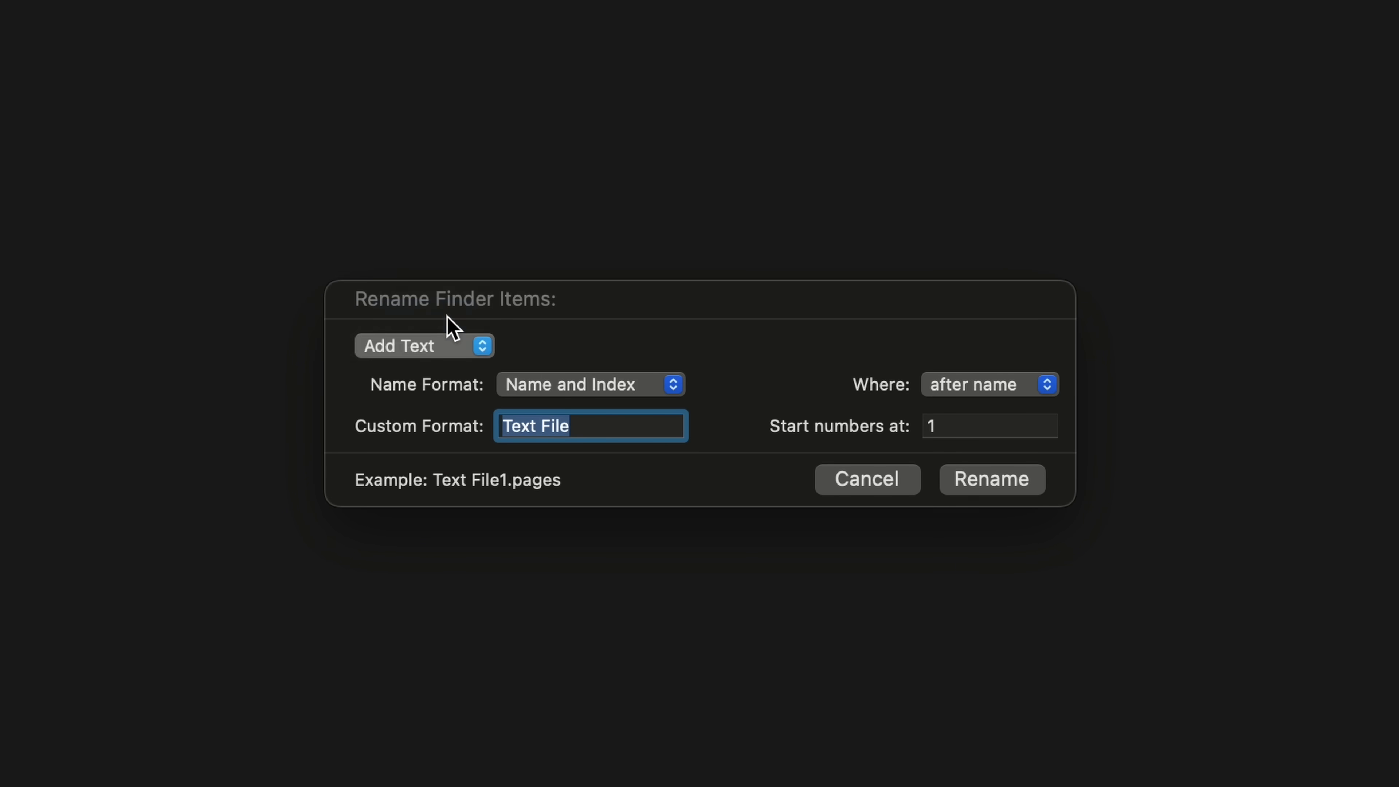
pyautogui.click(553, 385)
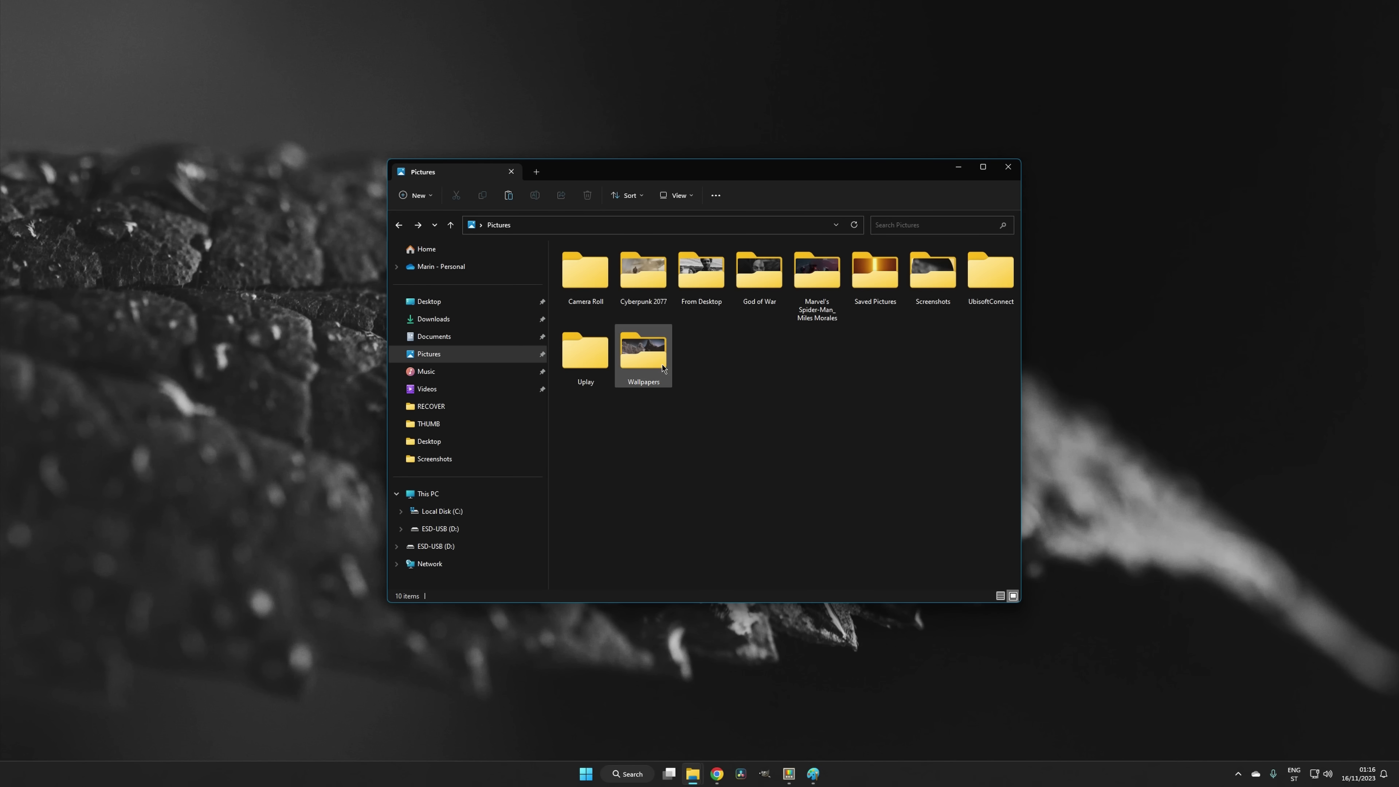
# - Open the Wallpapers folder and copy its full path from the address bar
pyautogui.doubleClick(644, 357)
pyautogui.click(521, 180)
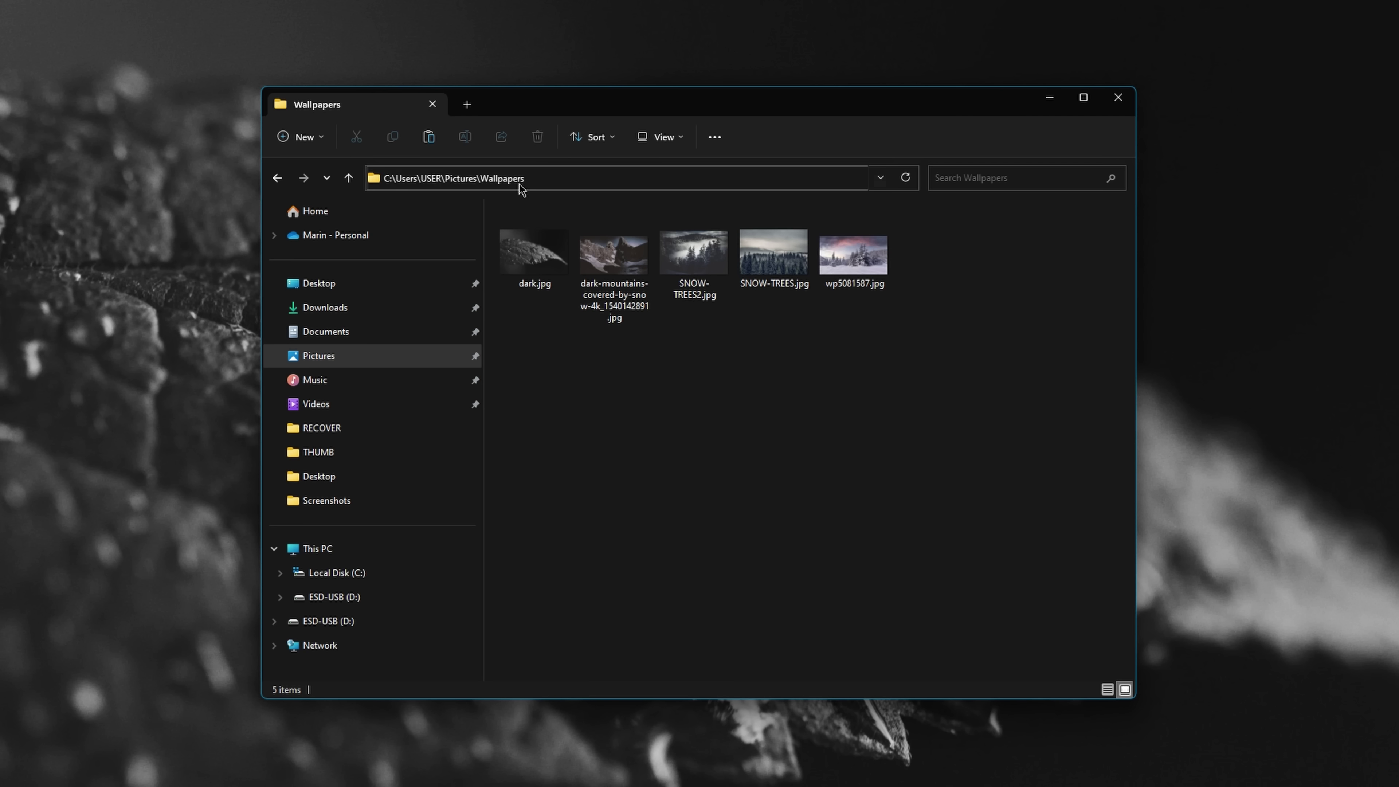
pyautogui.rightClick(522, 182)
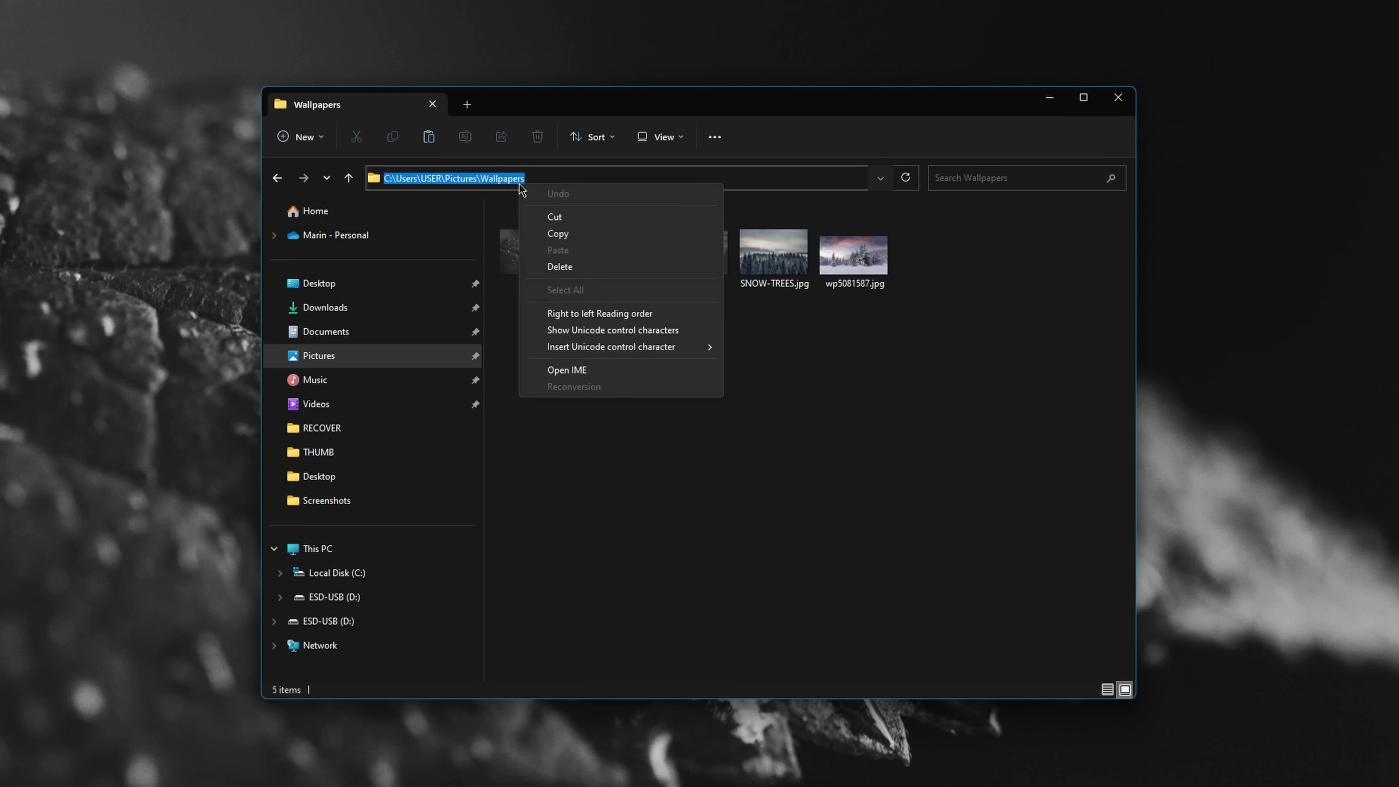
pyautogui.click(556, 233)
# - Return to Pictures and copy the Wallpapers folder's path in quotes with Copy as path
pyautogui.click(277, 177)
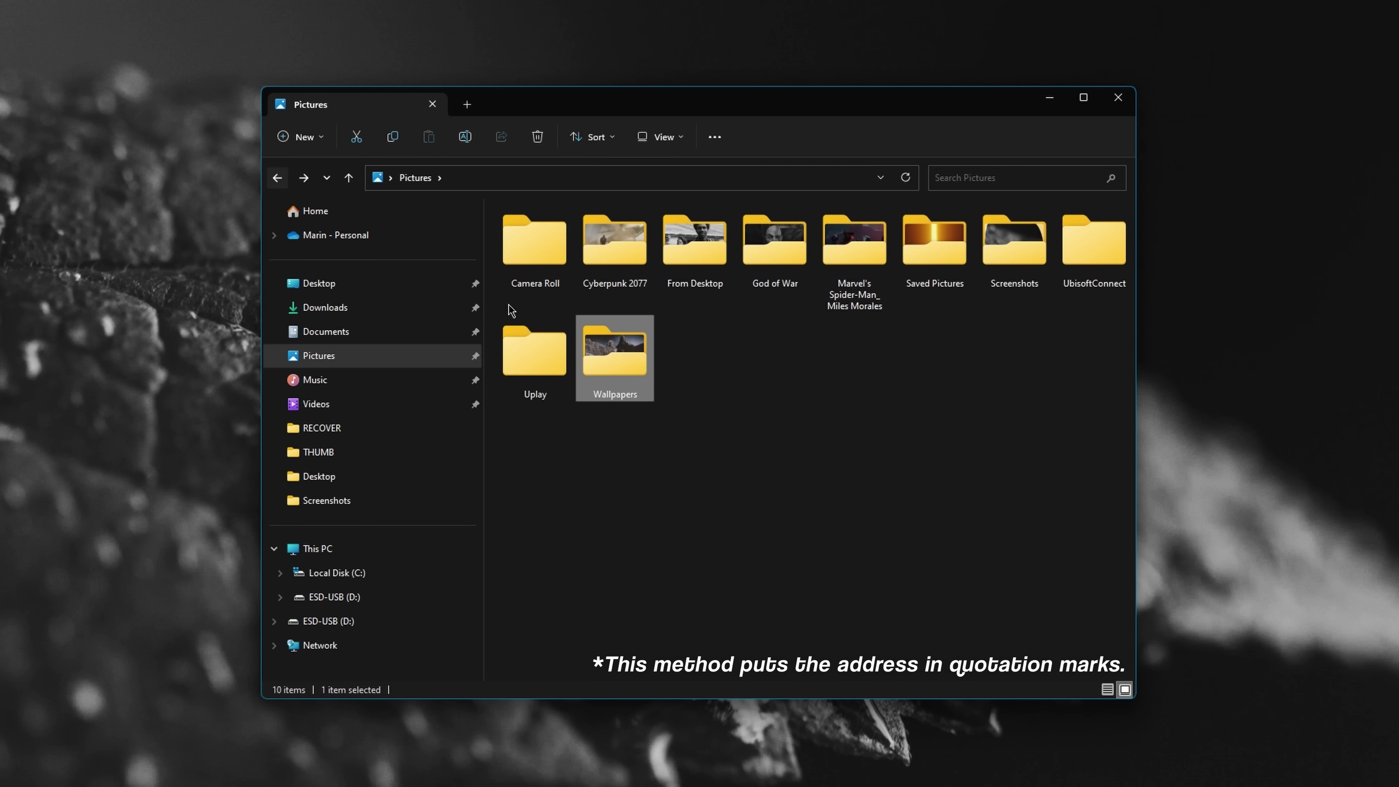
pyautogui.rightClick(589, 348)
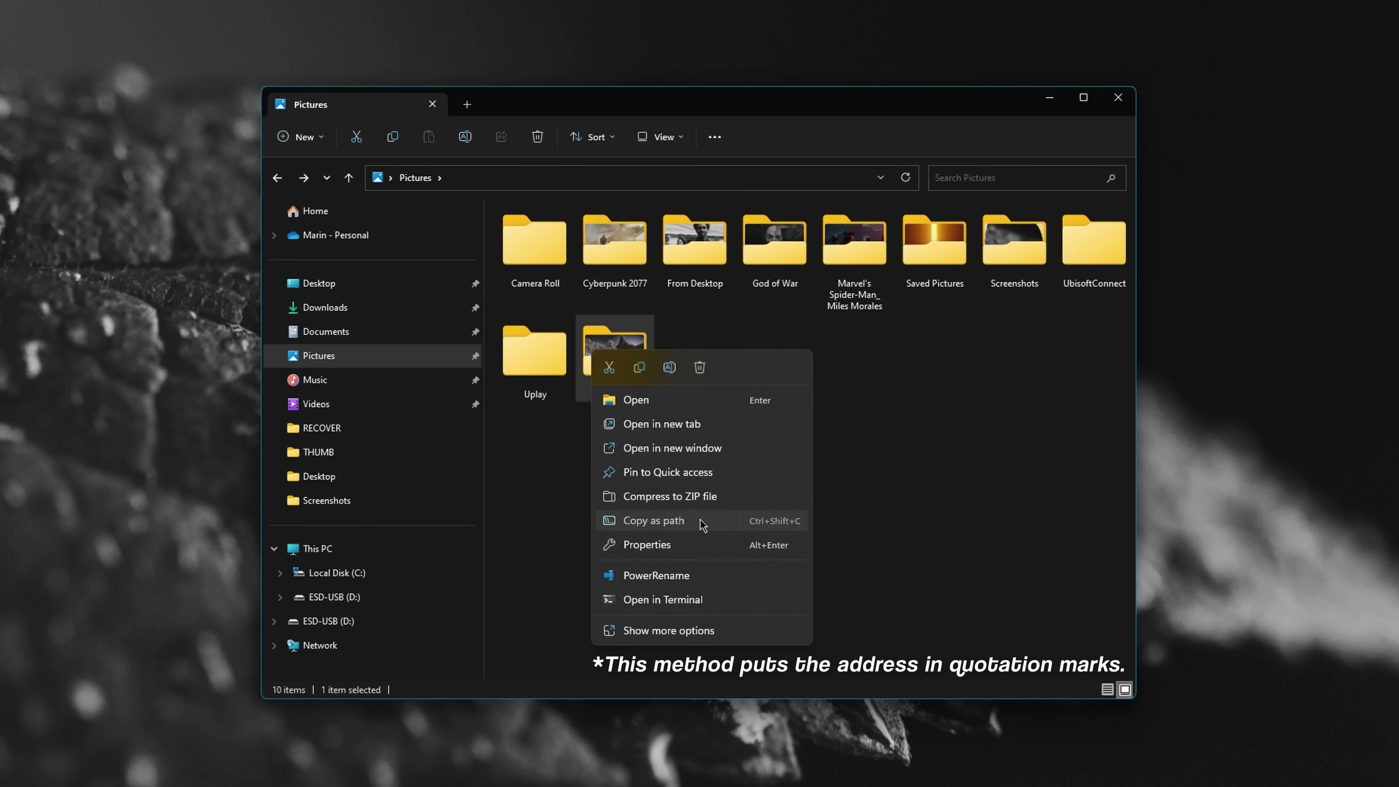
pyautogui.click(688, 520)
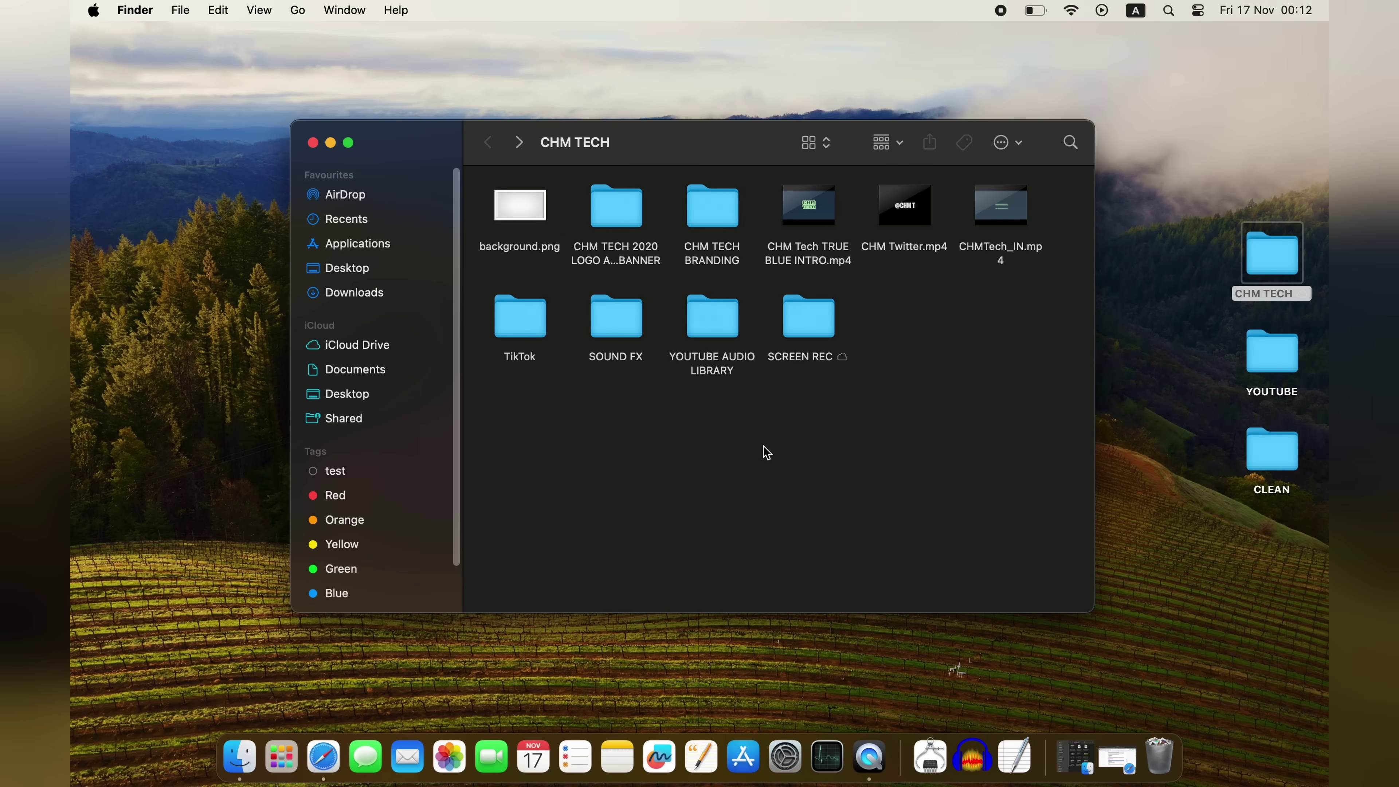
# - Copy the CHM TECH folder's pathname from both the Finder path bar and the desktop folder
pyautogui.press('alt')
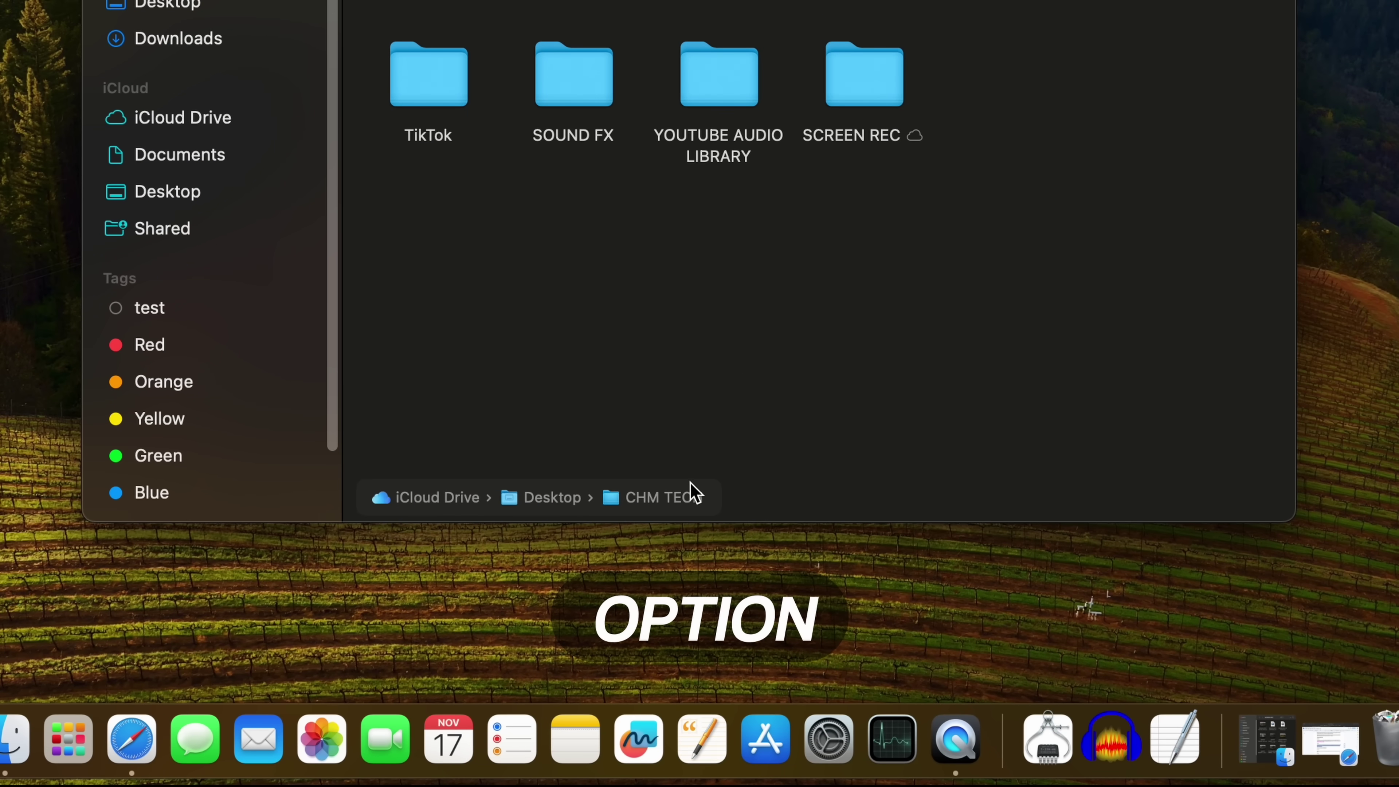
pyautogui.rightClick(688, 498)
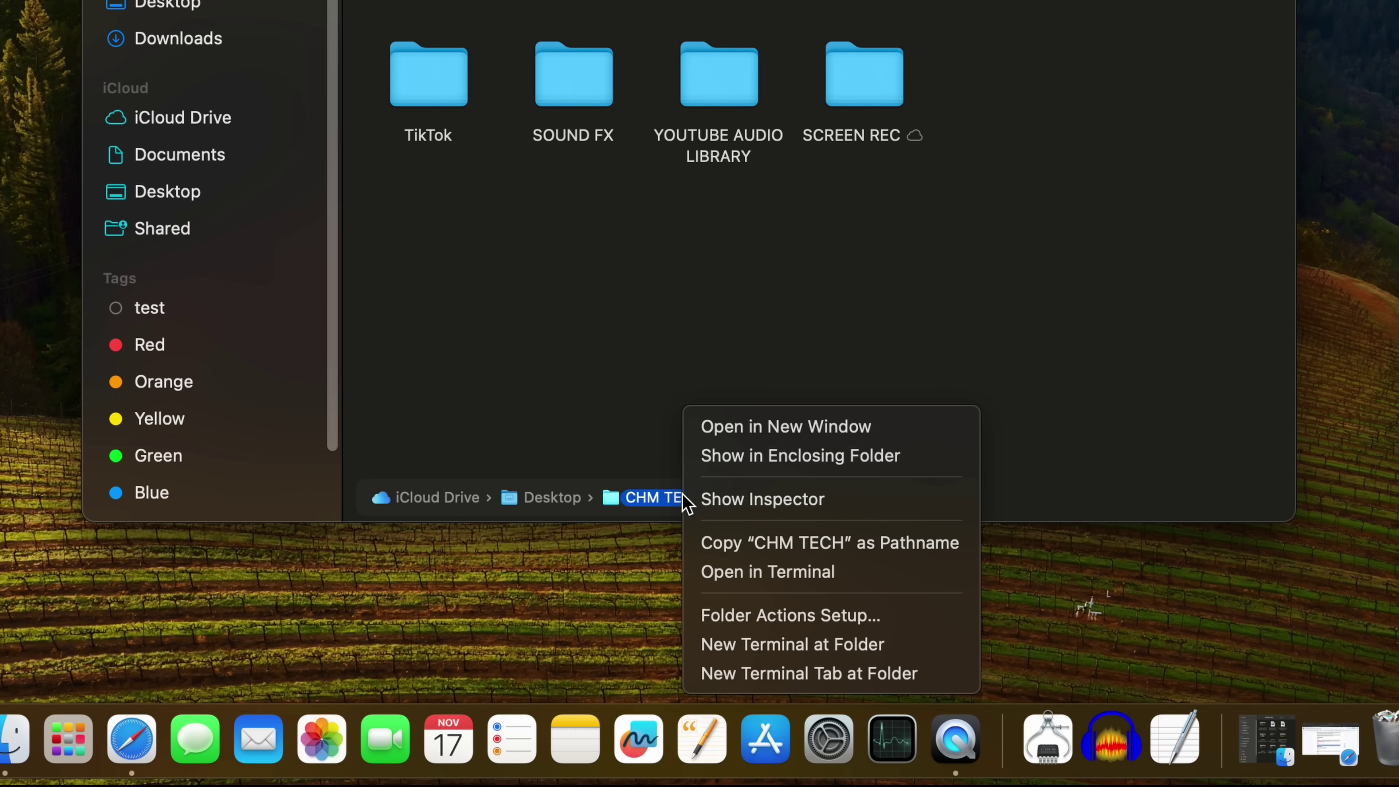
pyautogui.click(749, 543)
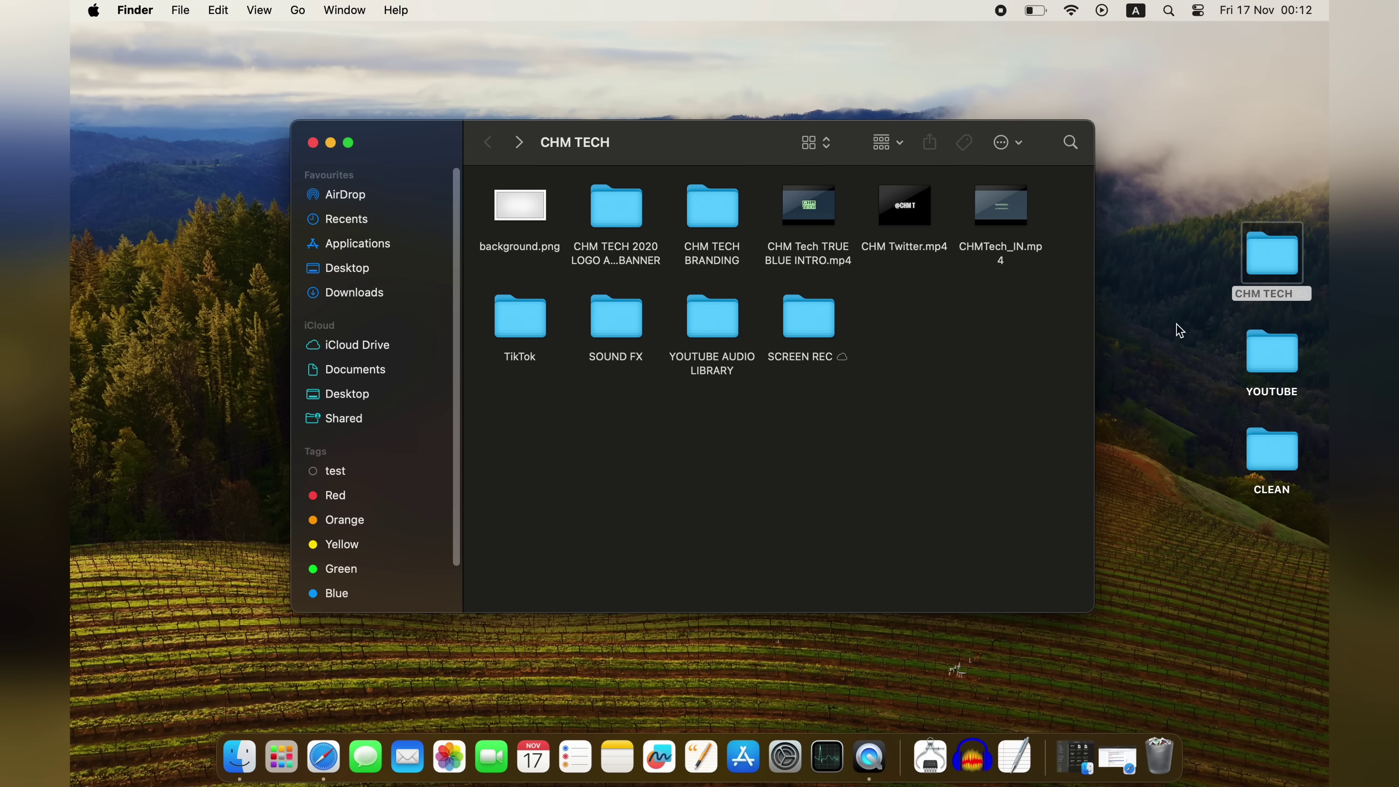
pyautogui.rightClick(1256, 275)
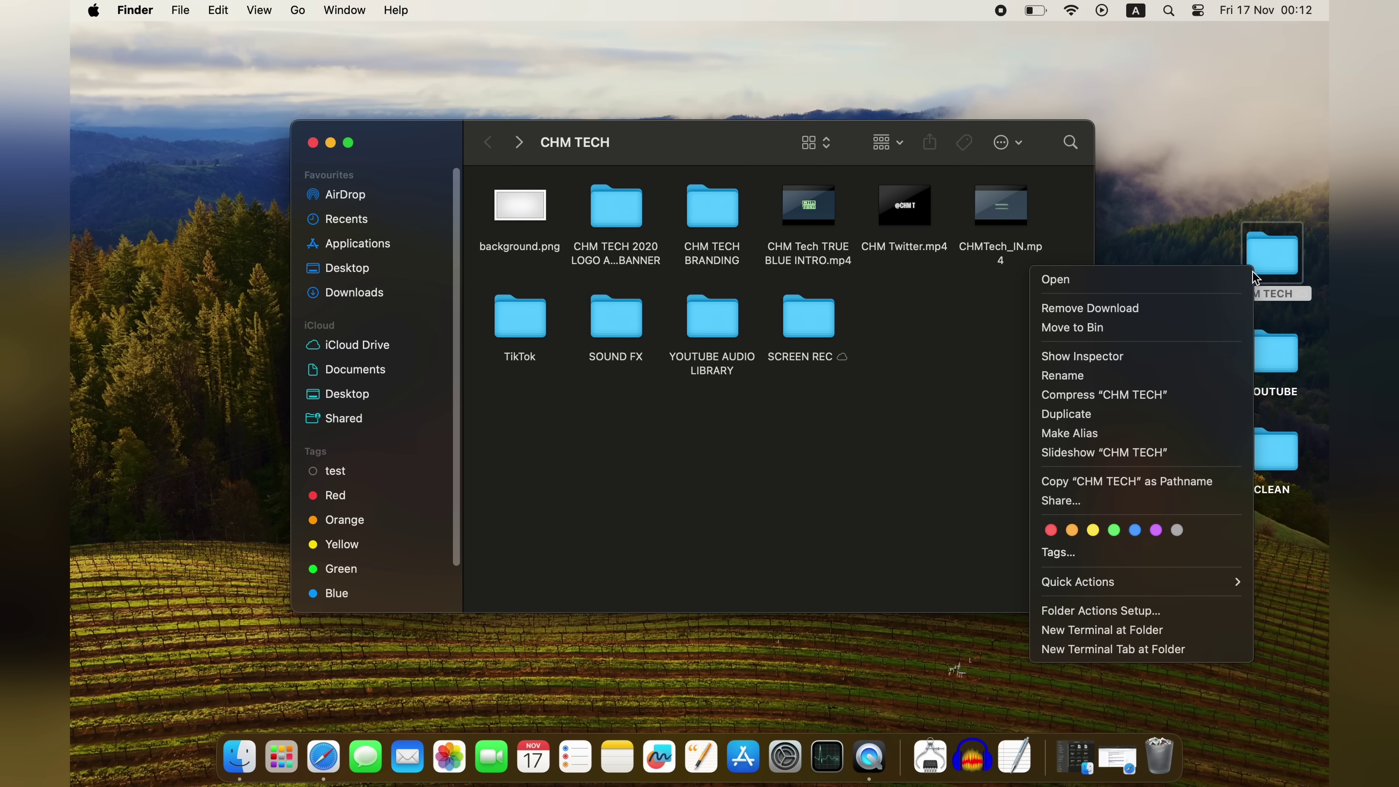
pyautogui.click(1146, 482)
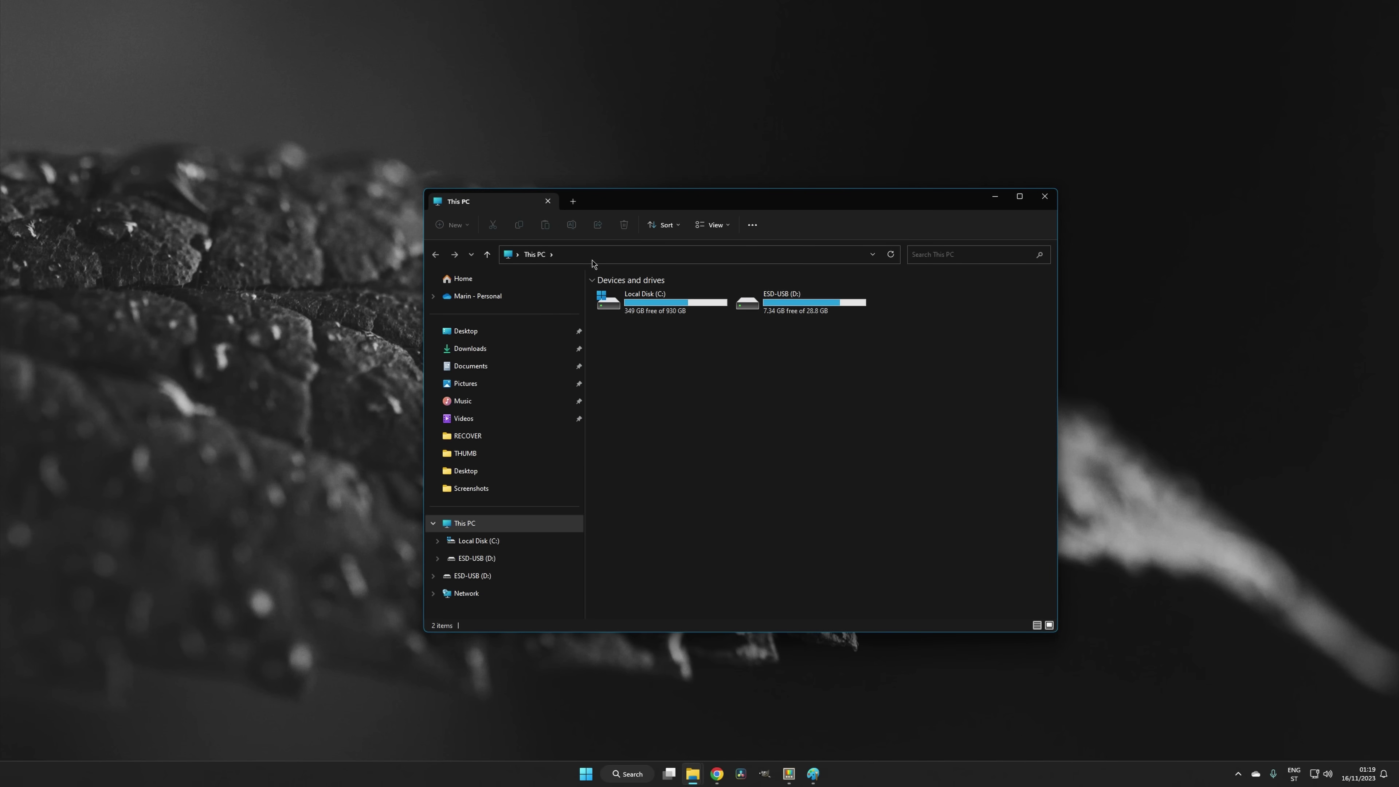
# - Paste the copied Wallpapers path into File Explorer's address bar to open that folder
pyautogui.click(591, 254)
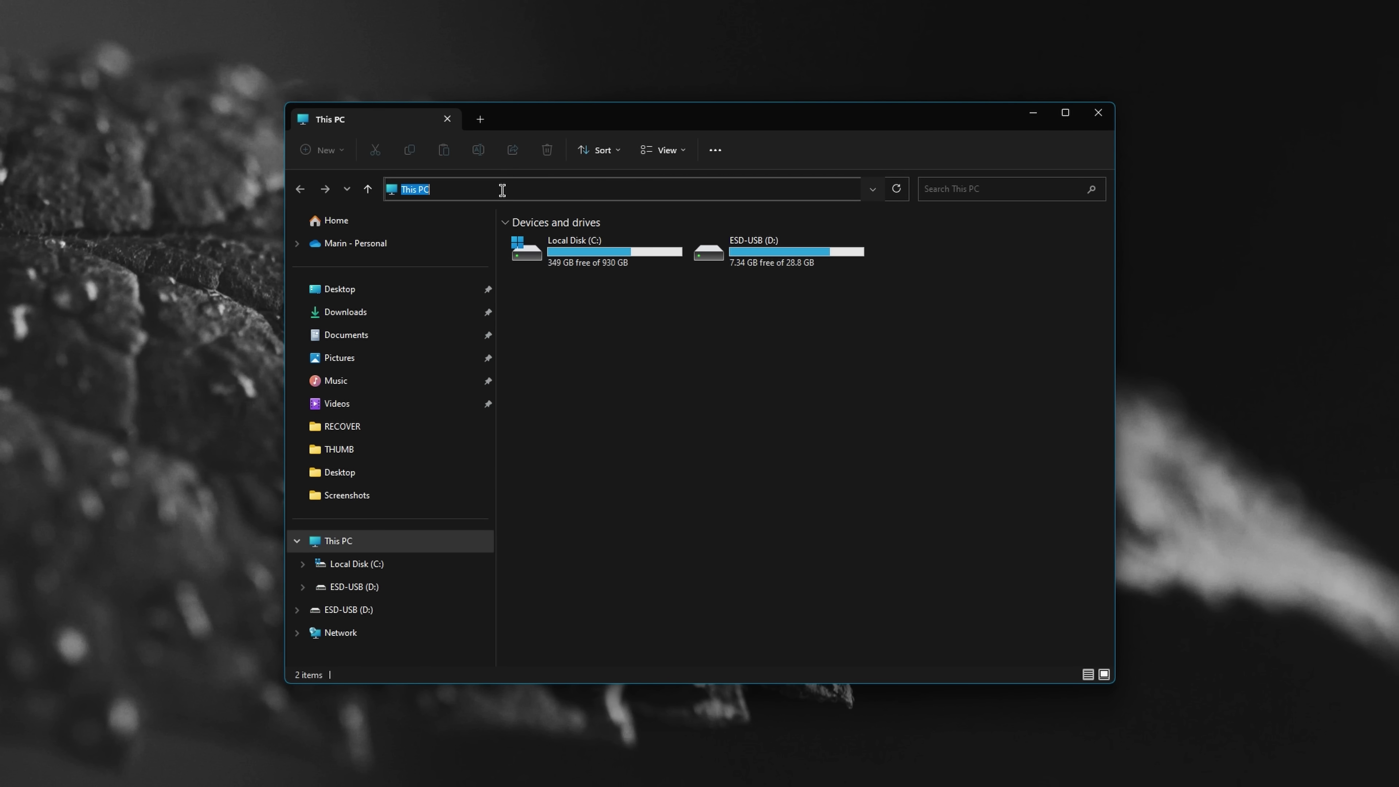
pyautogui.hotkey('ctrl', 'v')
pyautogui.press('Return')
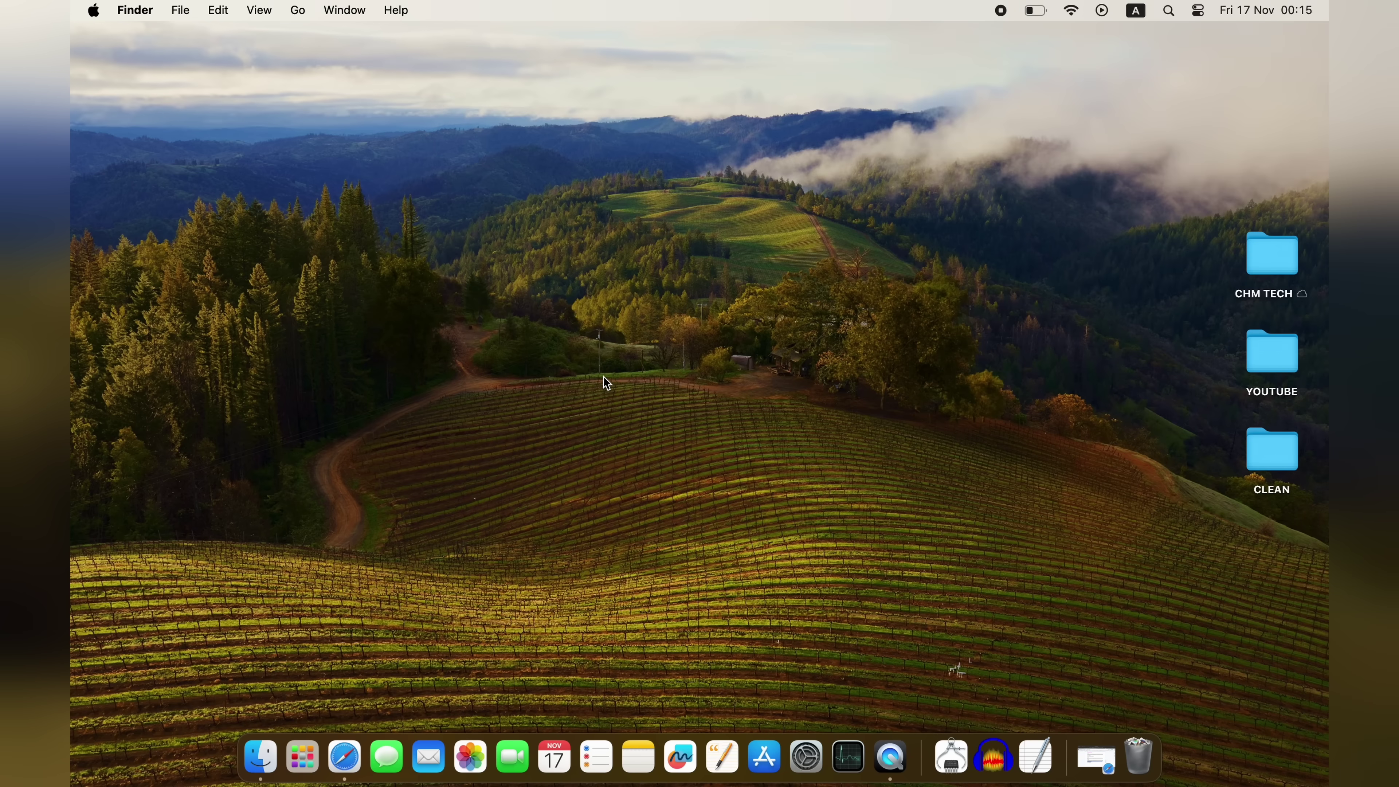
# - Paste the CHM TECH pathname into Spotlight and open the CHM TECH folder from the results
pyautogui.press('shift+super+g')
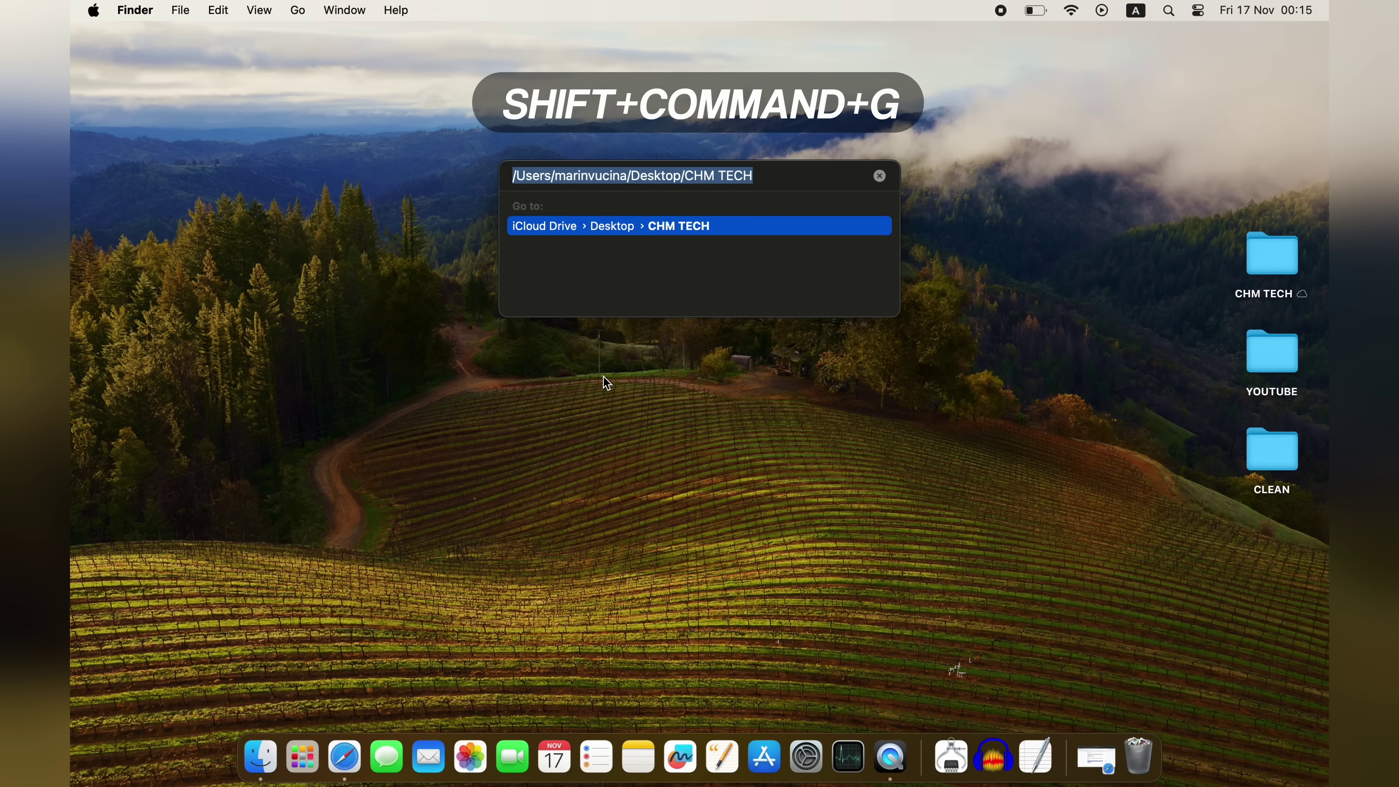
pyautogui.press('super+space')
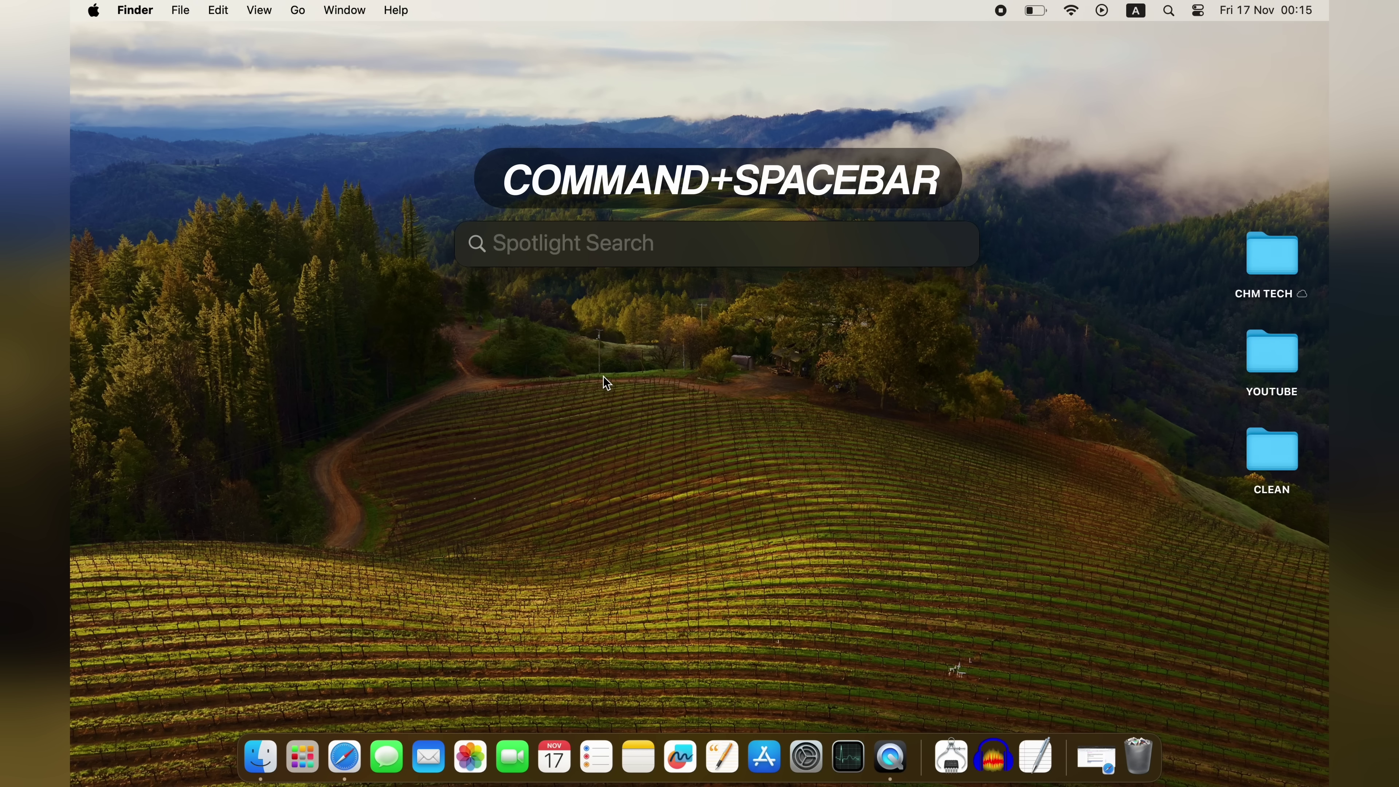
pyautogui.press('super+v')
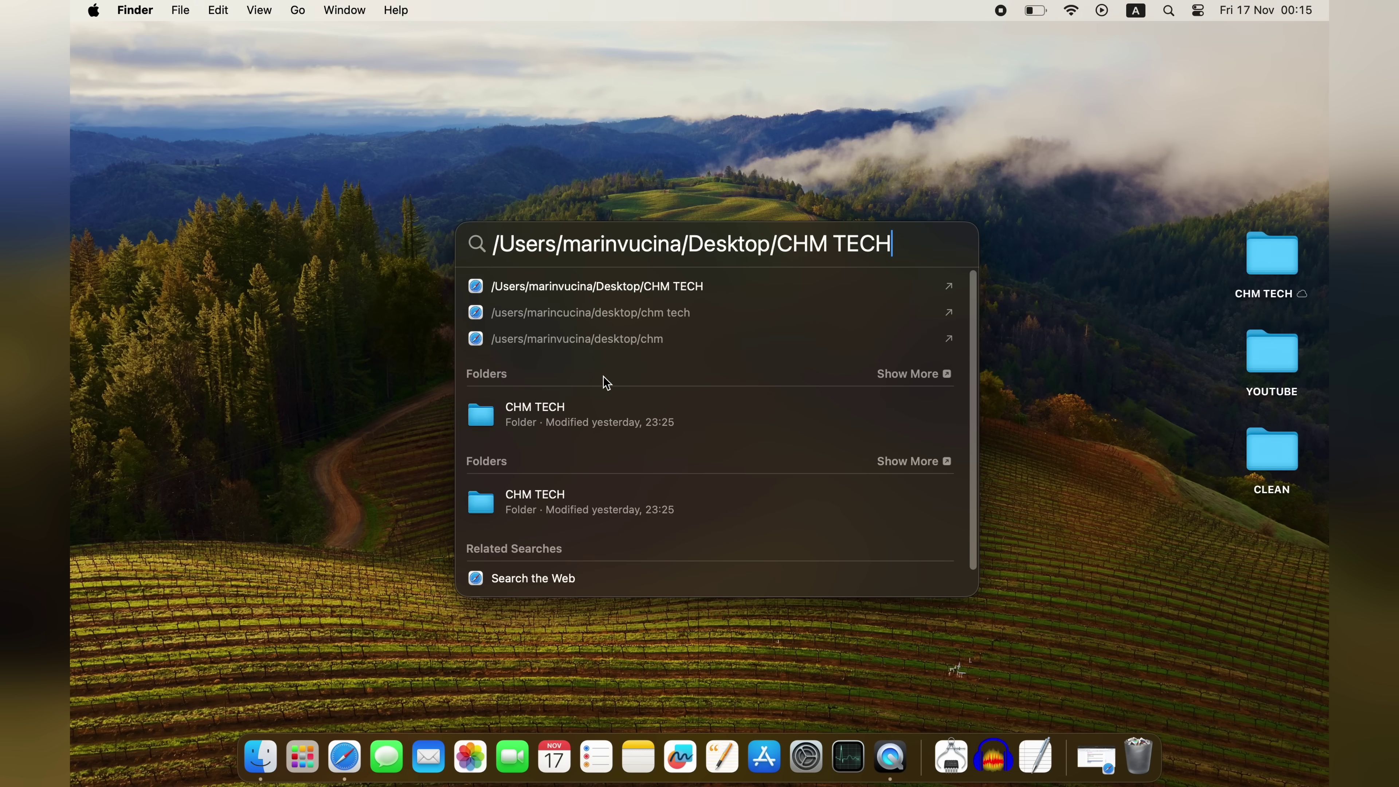
pyautogui.click(501, 423)
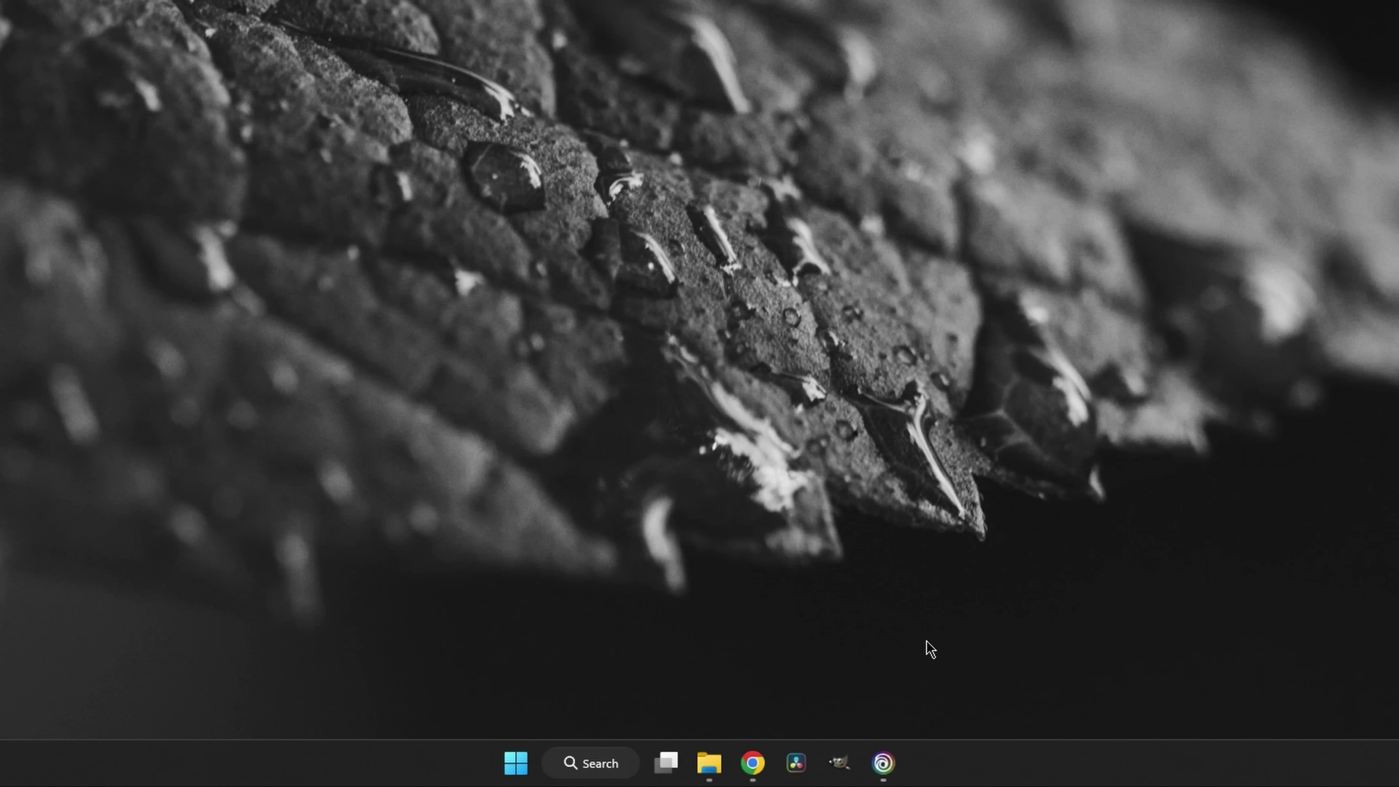
# - Launch Task Manager from the taskbar and end the Ubisoft Connect app
pyautogui.rightClick(995, 772)
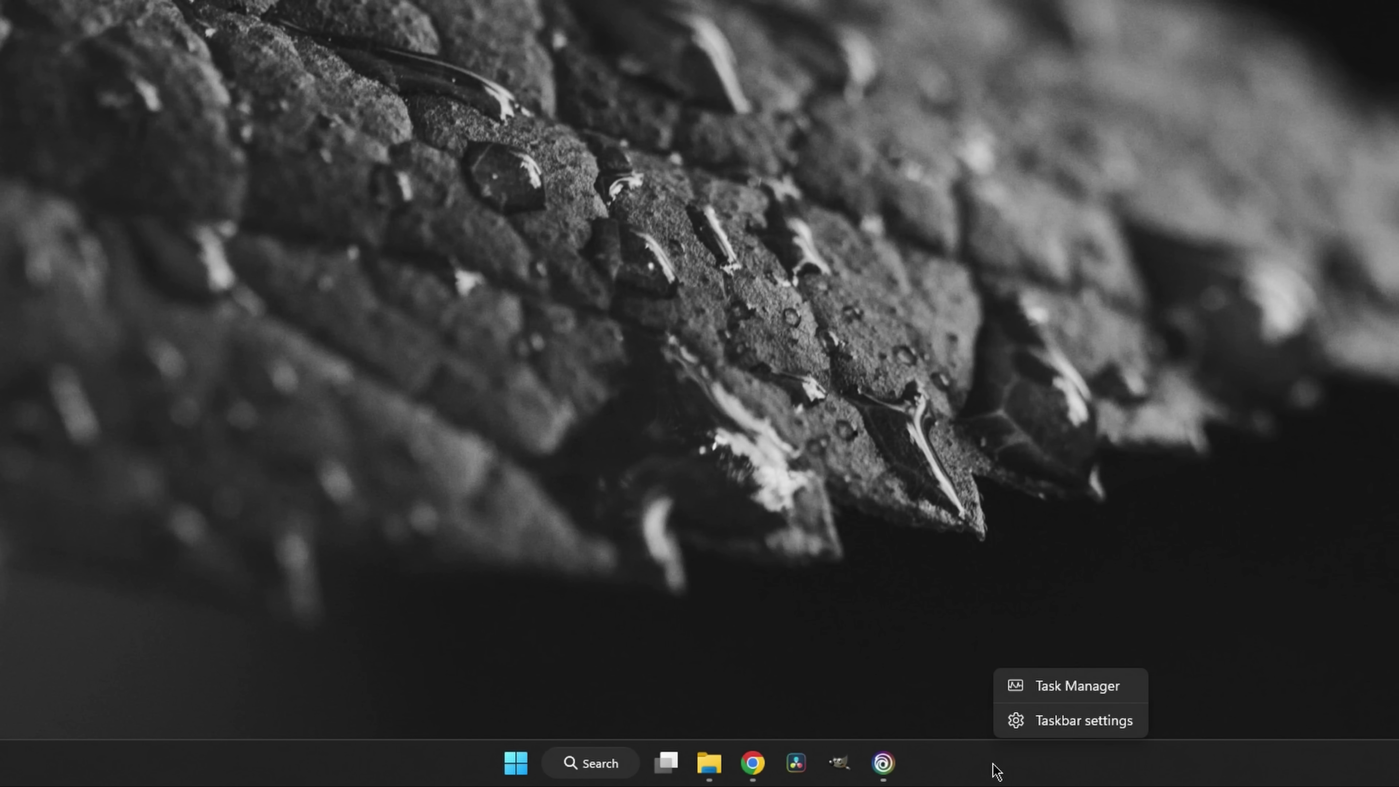
pyautogui.click(1065, 689)
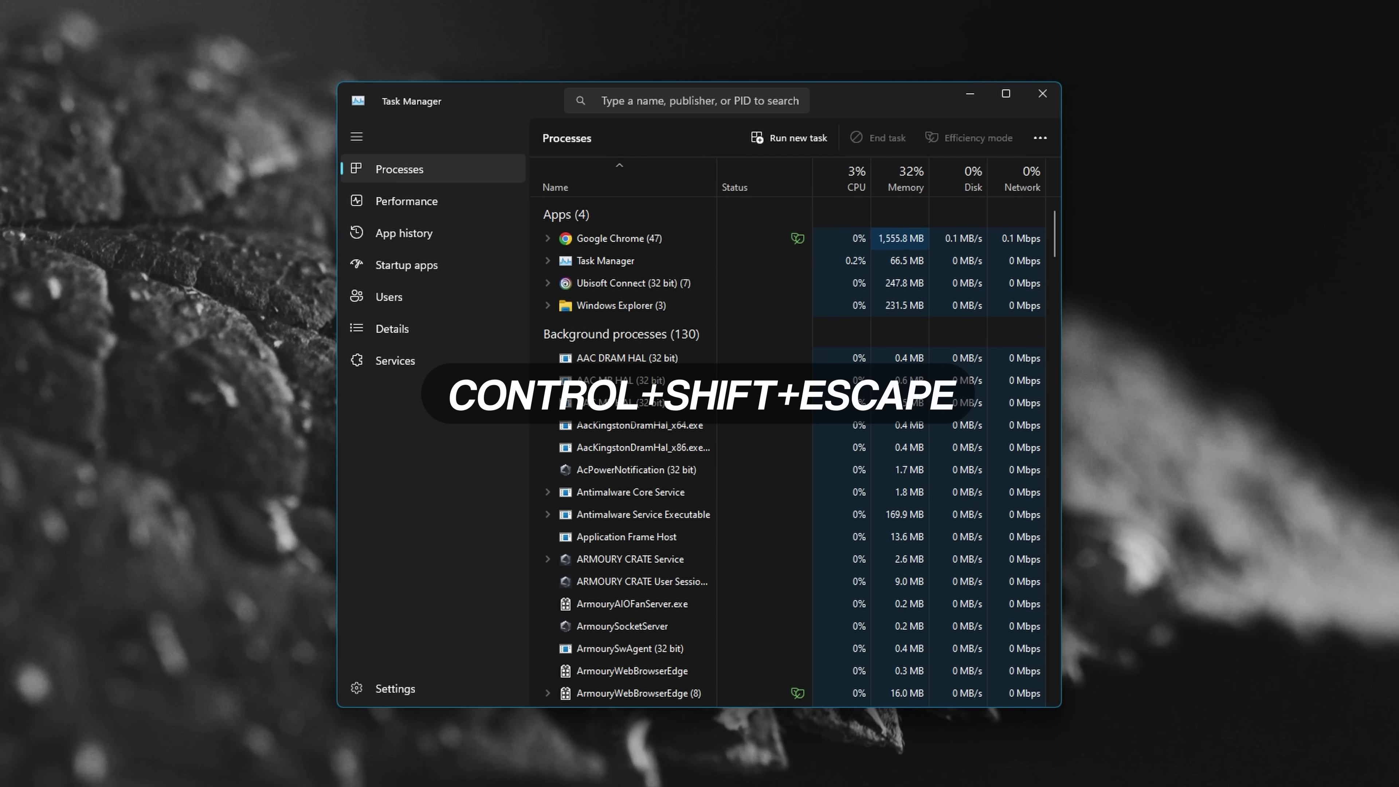
pyautogui.click(613, 291)
pyautogui.click(897, 145)
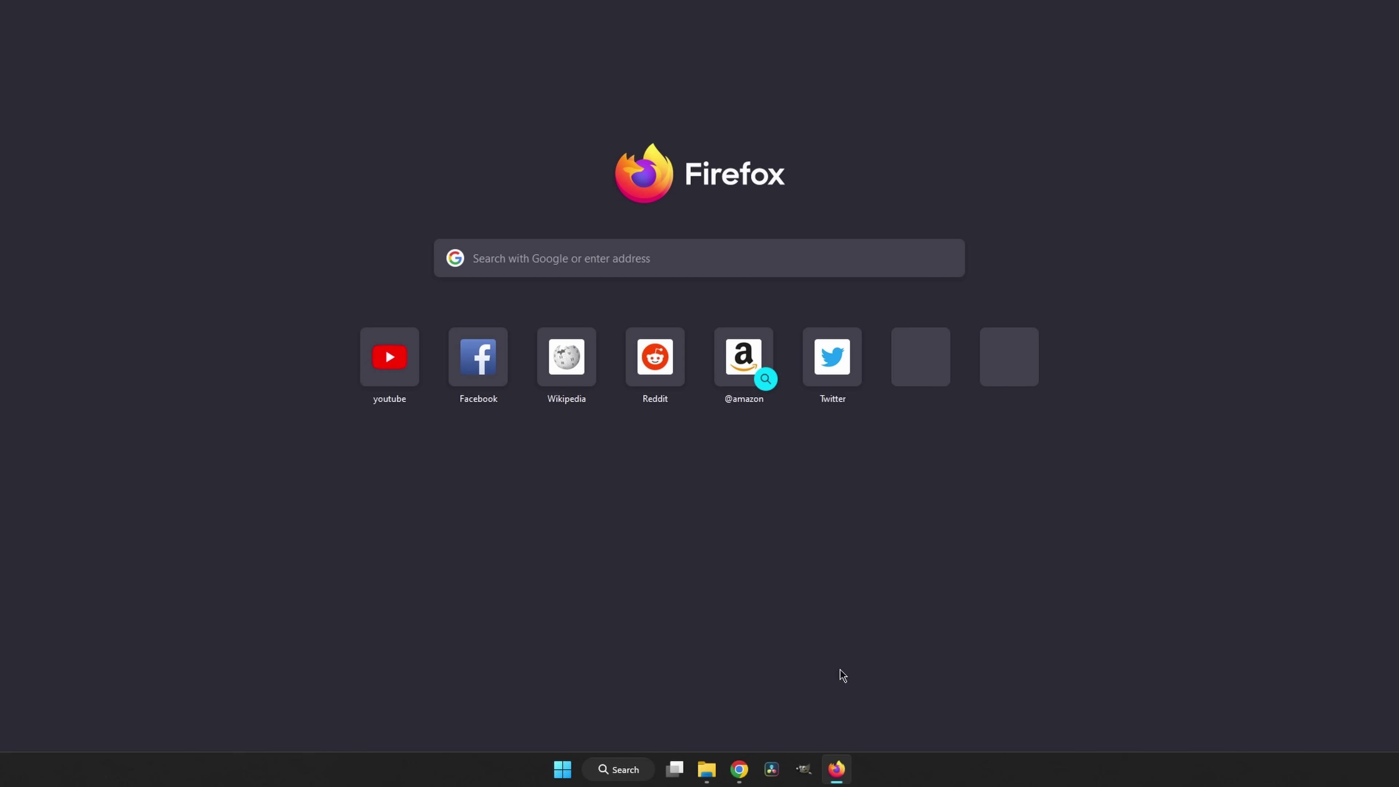
# - Go to Settings > System > For developers to view the End Task in taskbar toggle
pyautogui.rightClick(836, 769)
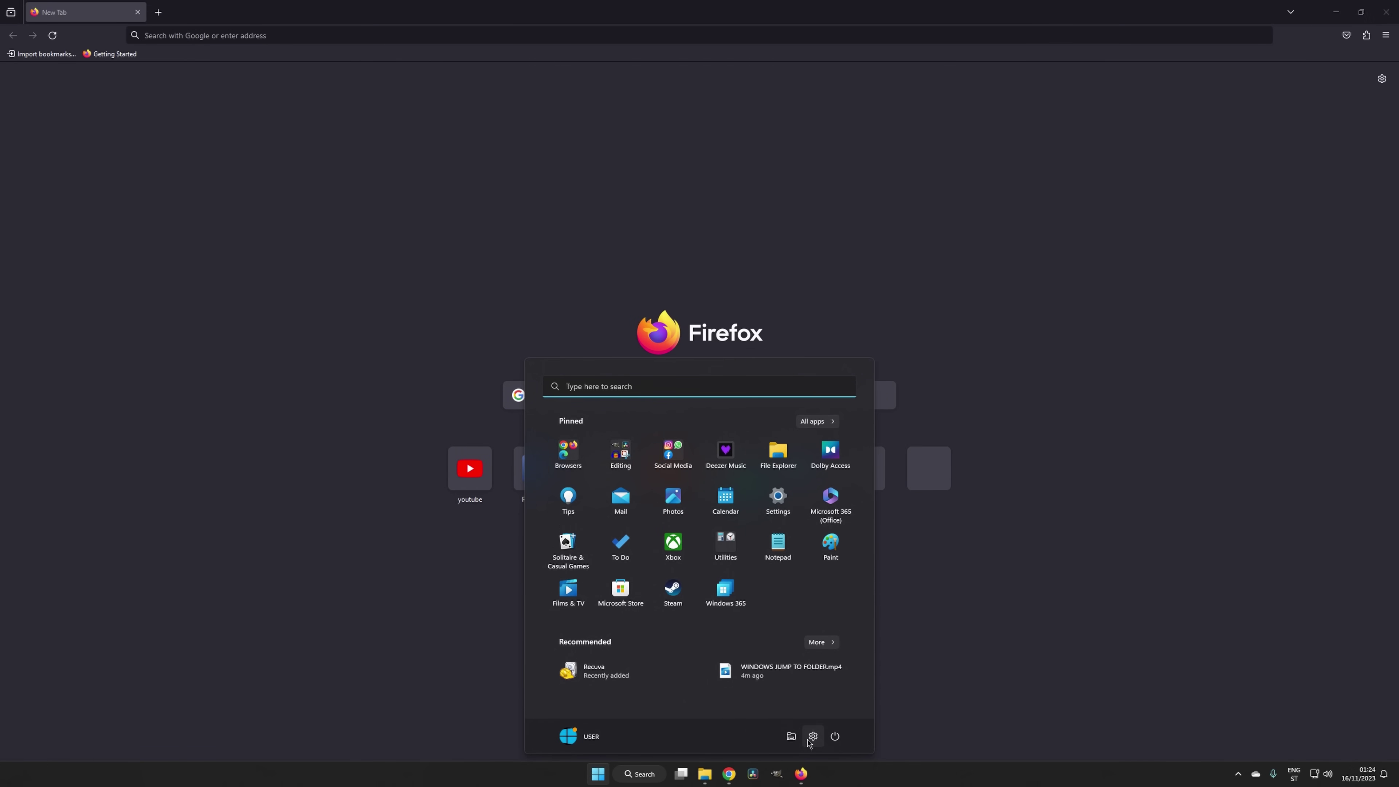
pyautogui.click(811, 737)
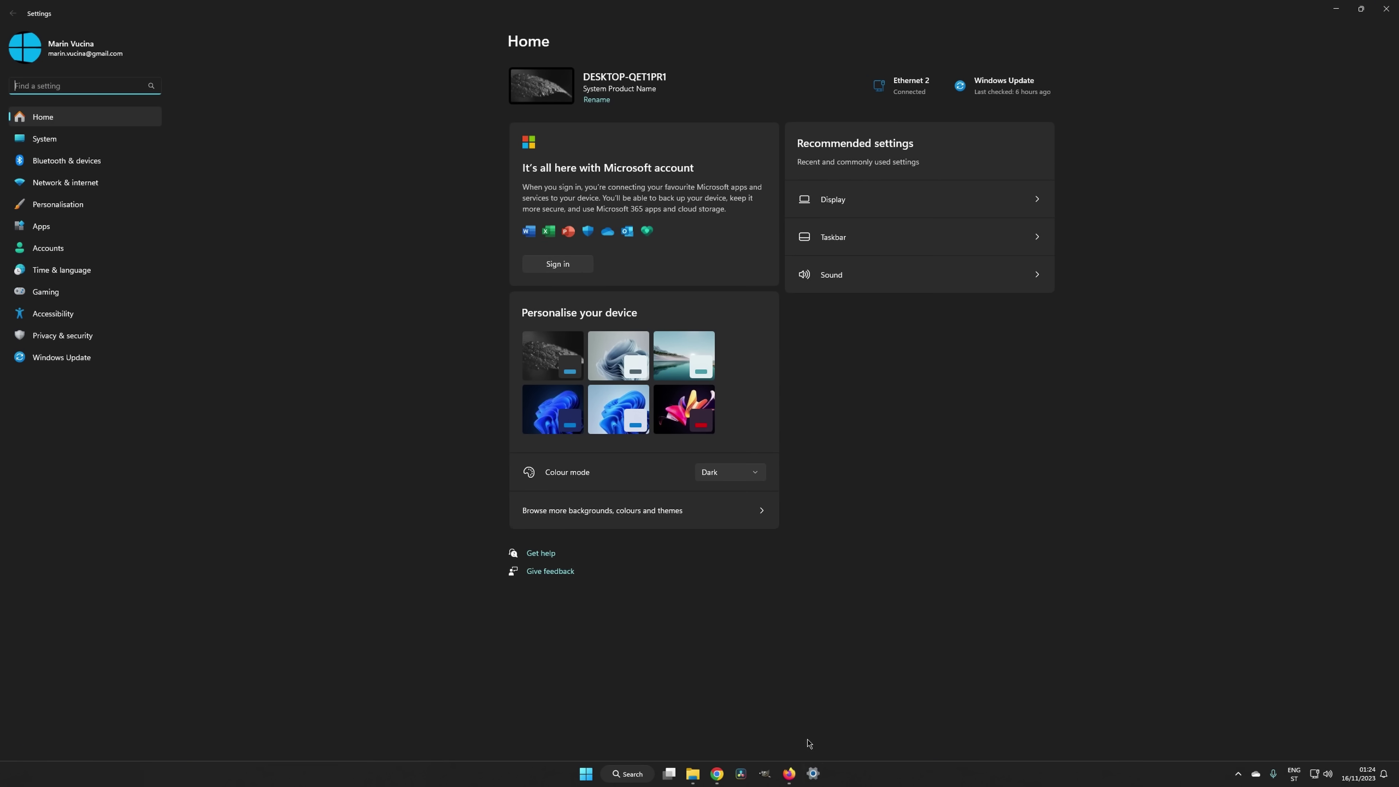
pyautogui.click(45, 141)
pyautogui.click(608, 470)
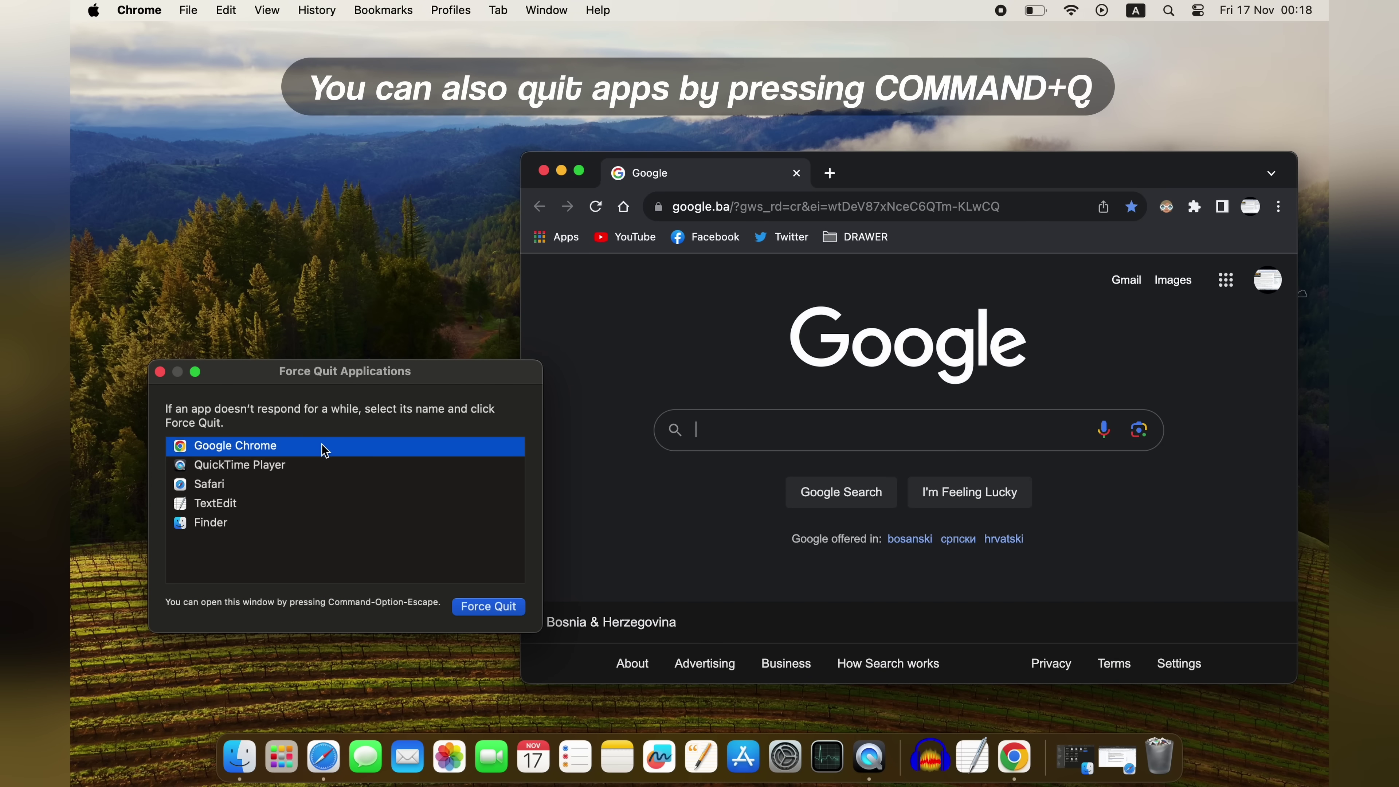
# - Force quit Google Chrome and confirm the Force Quit prompt
pyautogui.click(466, 606)
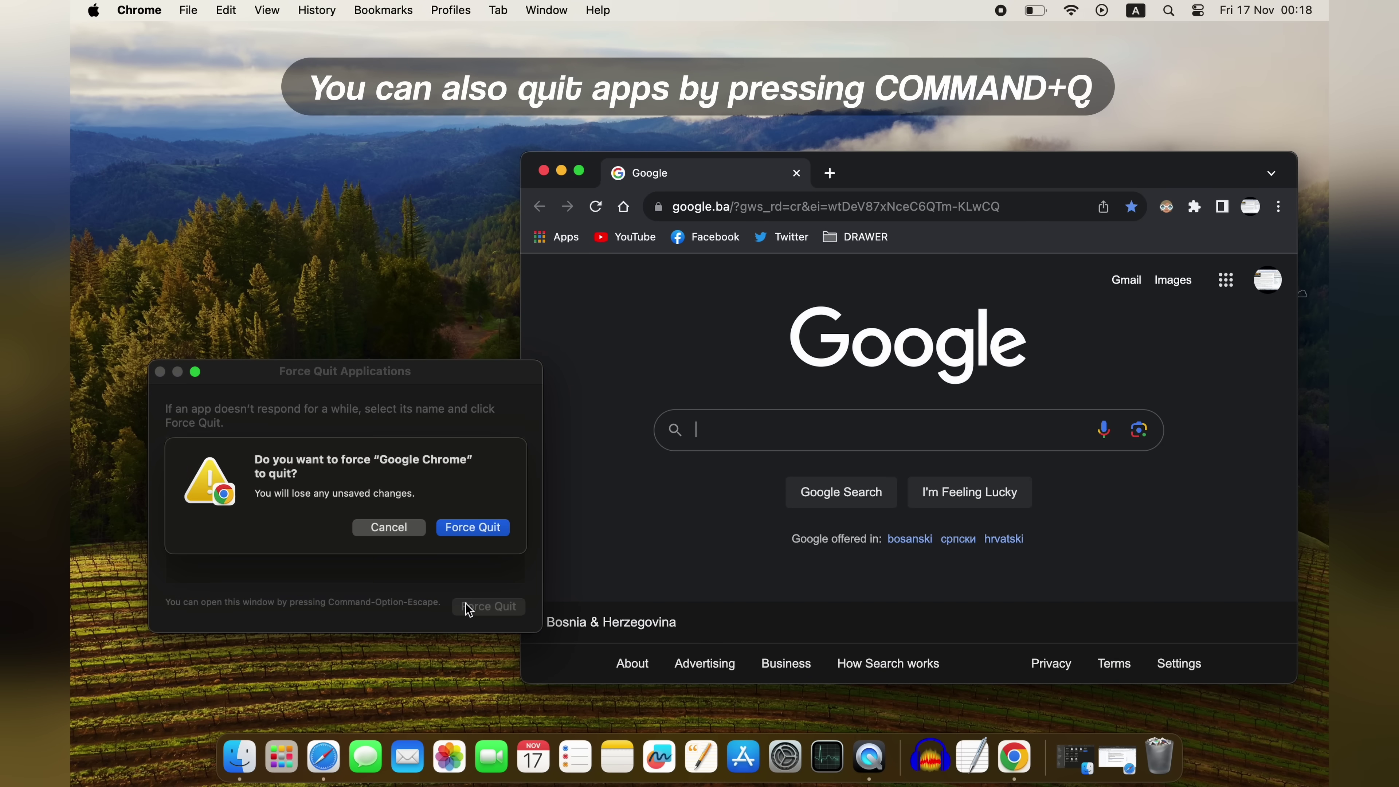
pyautogui.click(474, 527)
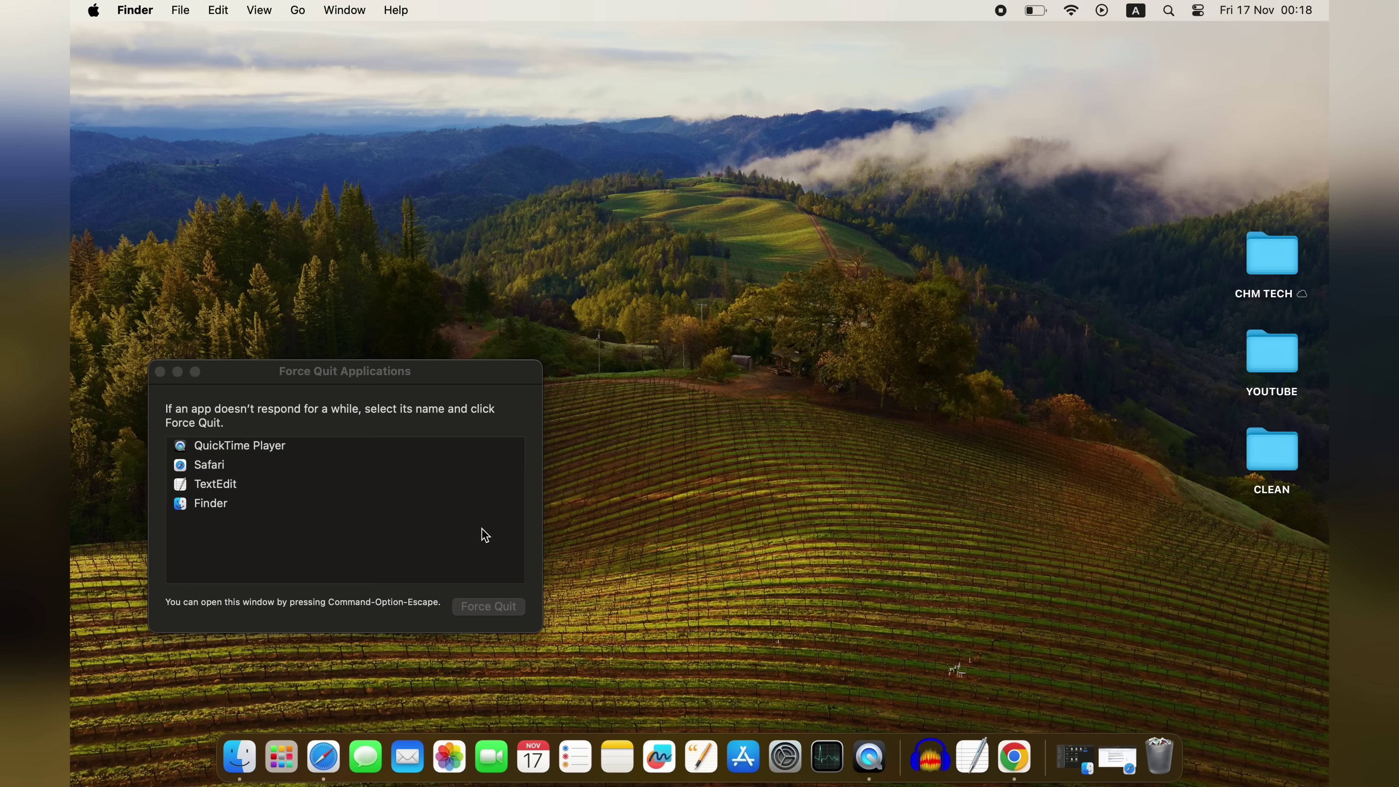